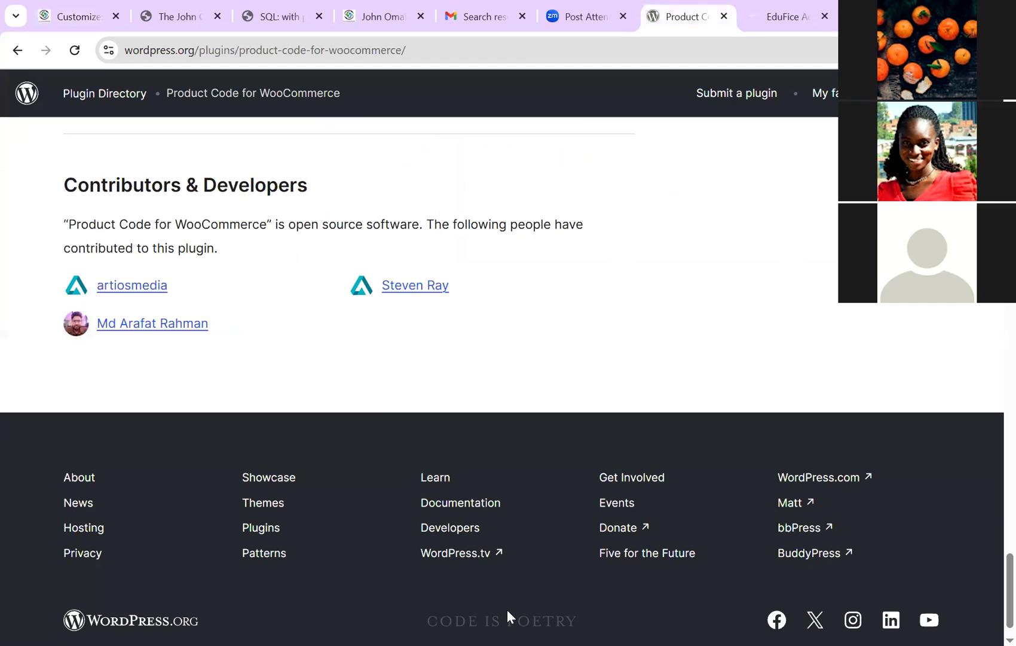
Step: Open the Primary Footer row settings, which currently show 3 columns
scroll(508, 616, "down", 1)
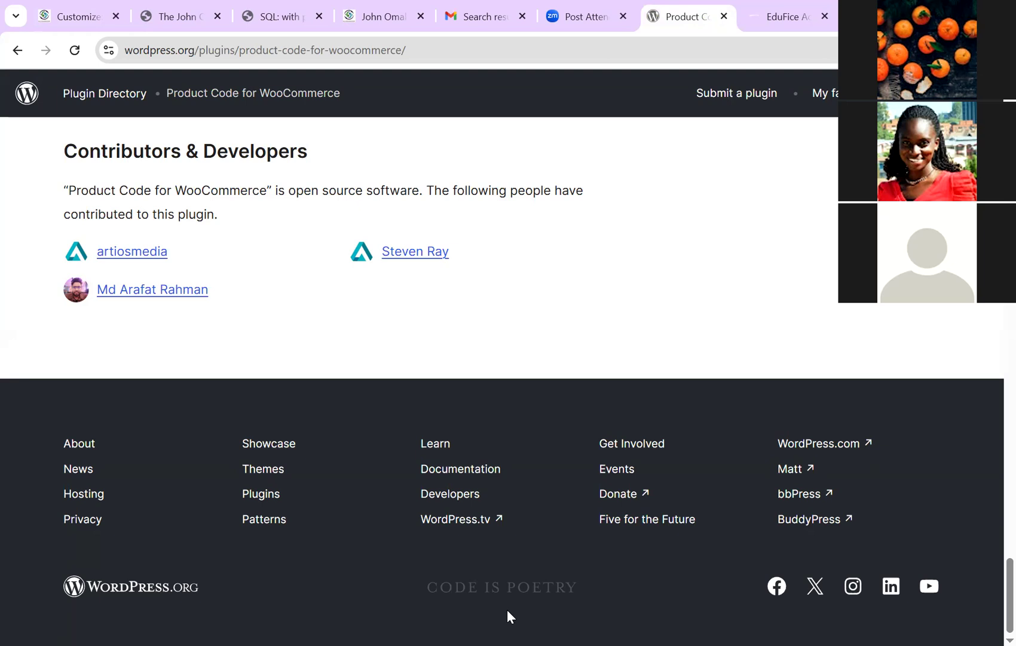
key("ctrl+1")
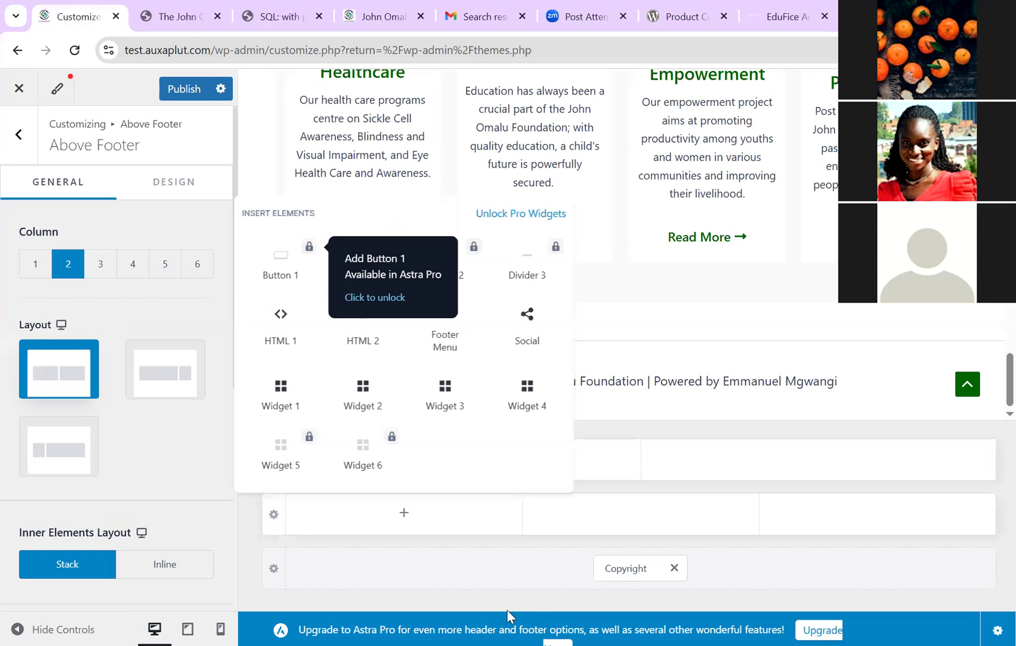
key("Escape")
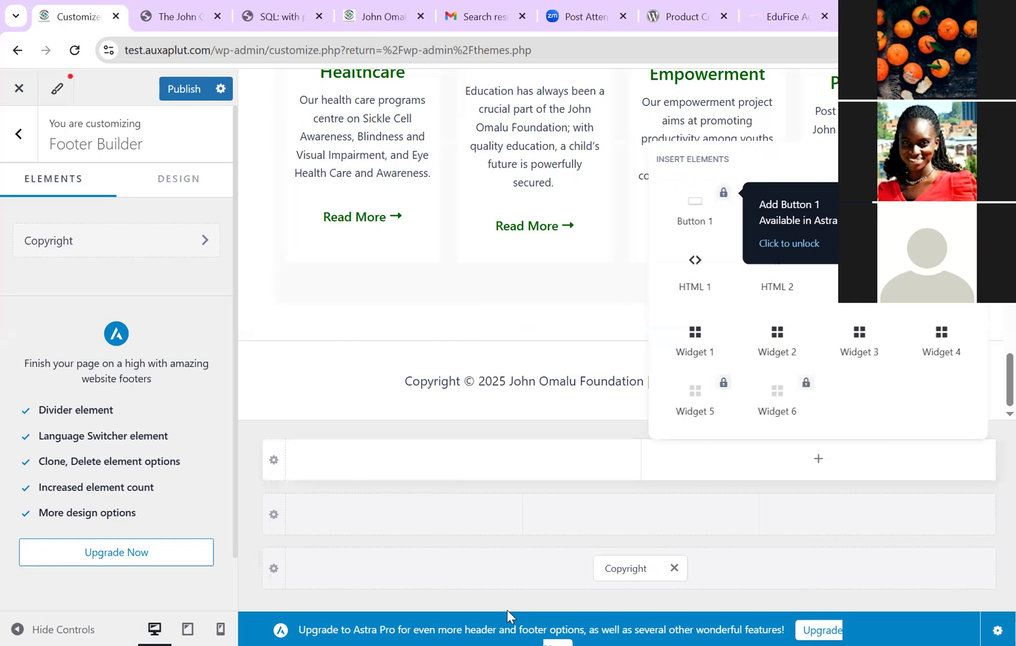
left_click(274, 514)
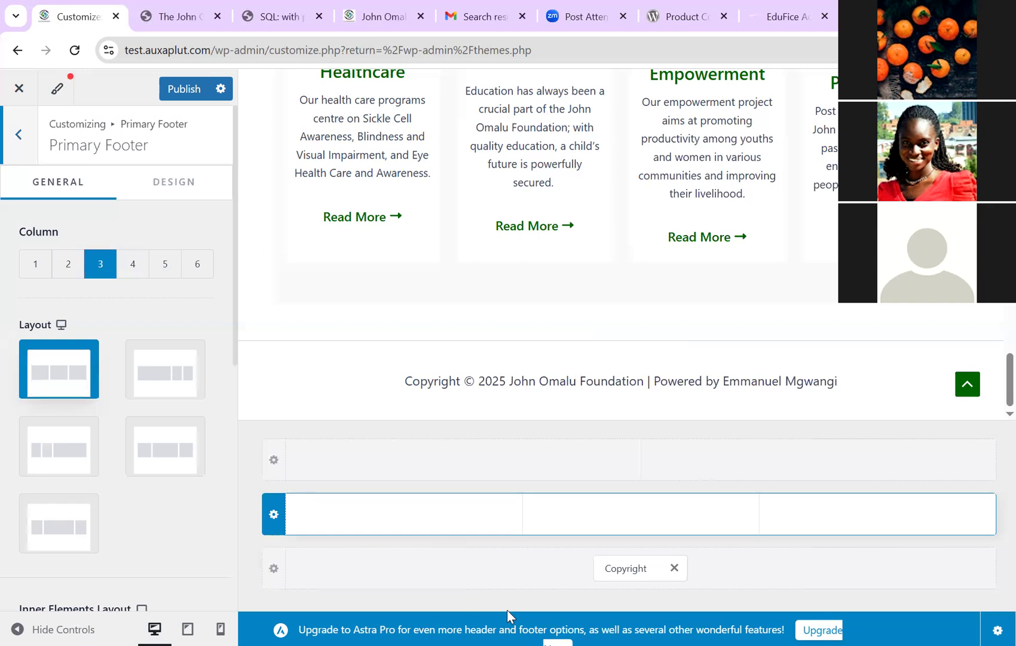
Step: Set the primary footer row to 4 columns using the wide-first-column layout
key("Right")
key("Right")
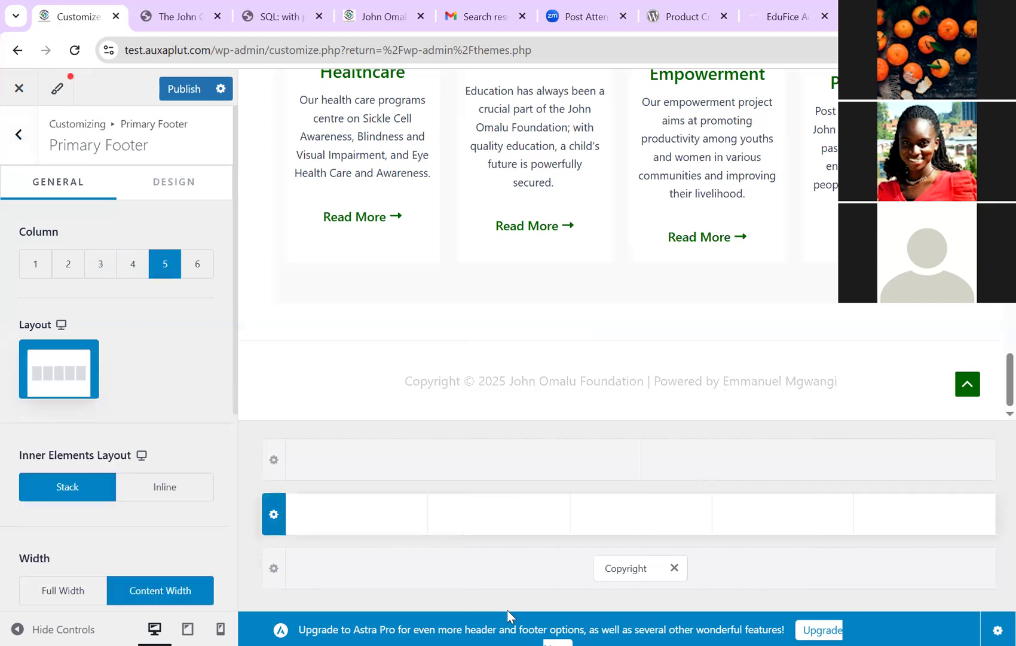
key("Right")
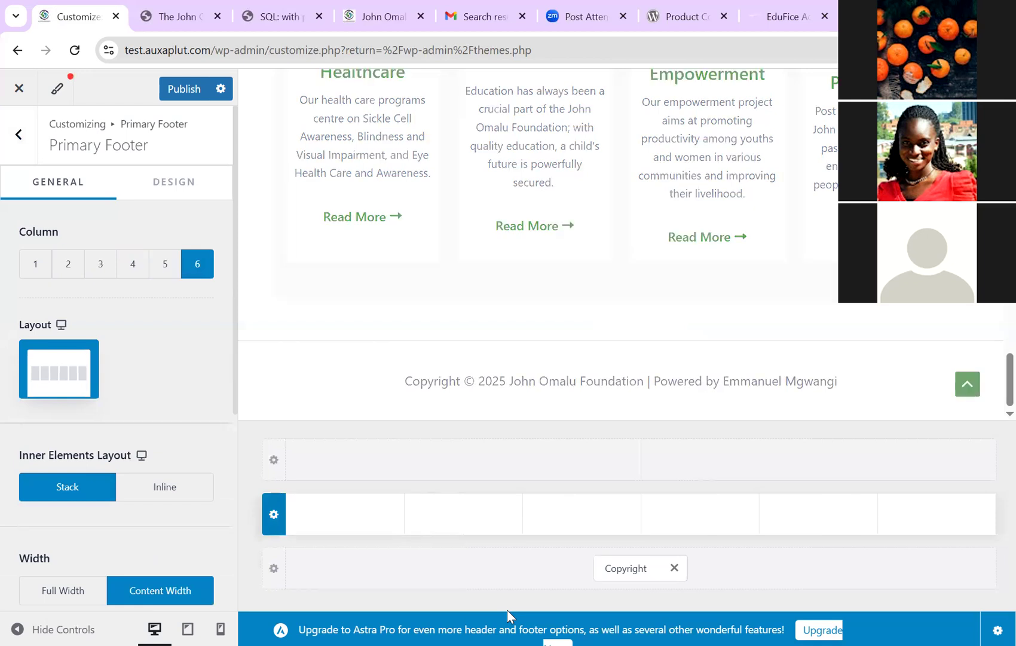
left_click(508, 573)
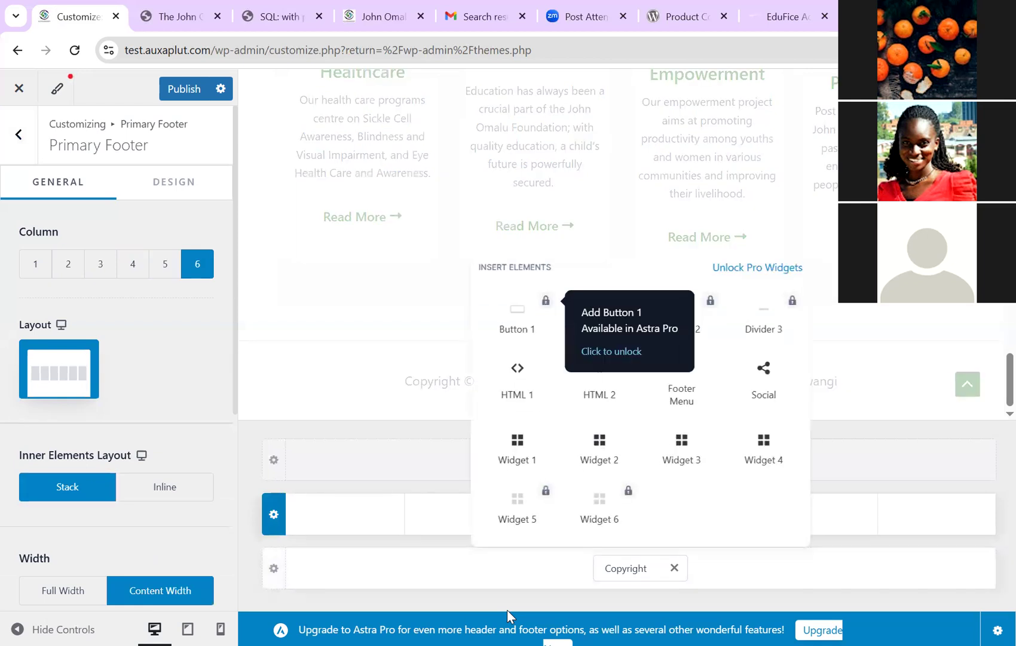
left_click(508, 616)
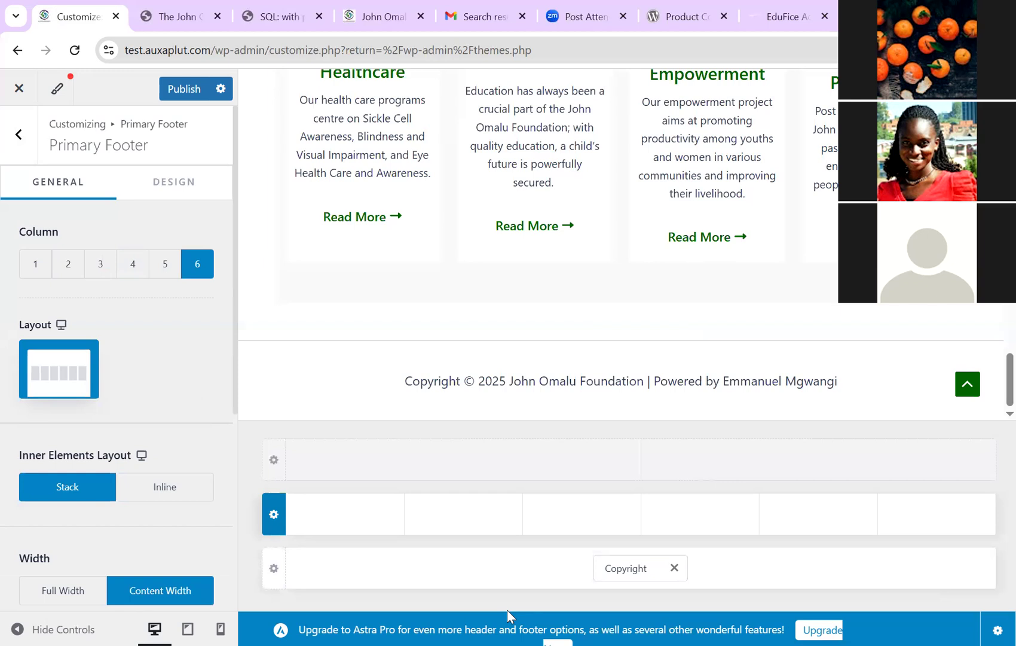
key("Left")
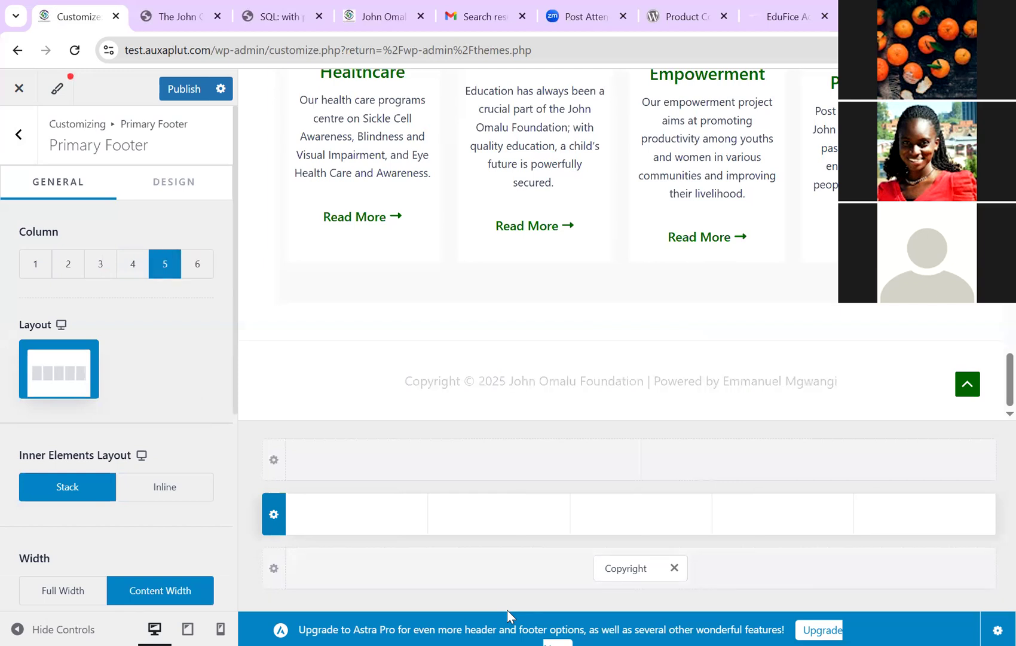
key("ctrl+shift+Tab")
key("ctrl+shift+Tab")
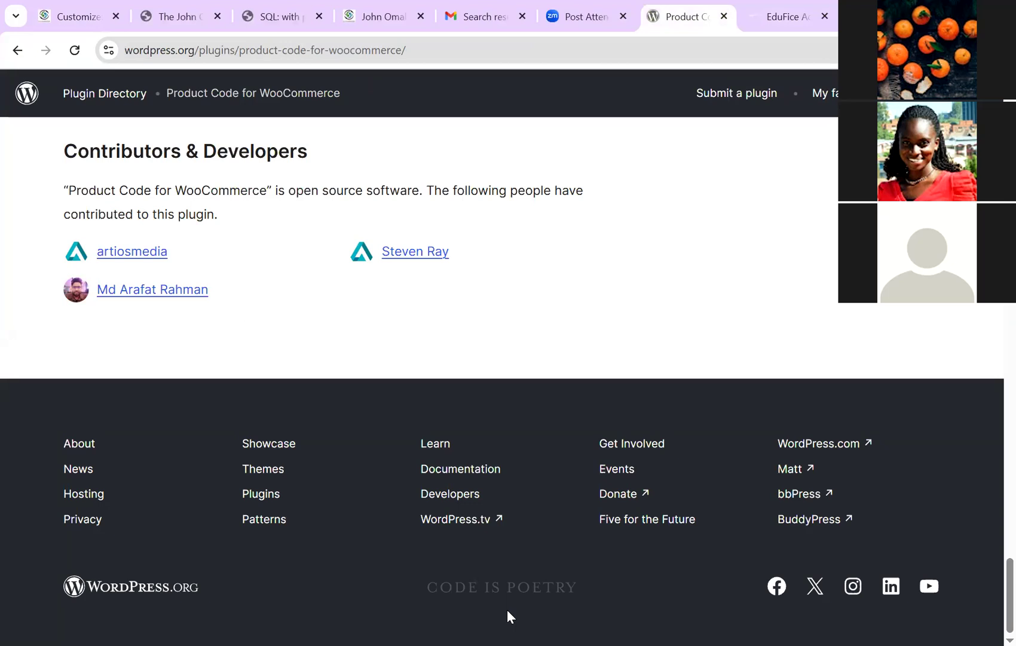
key("ctrl+1")
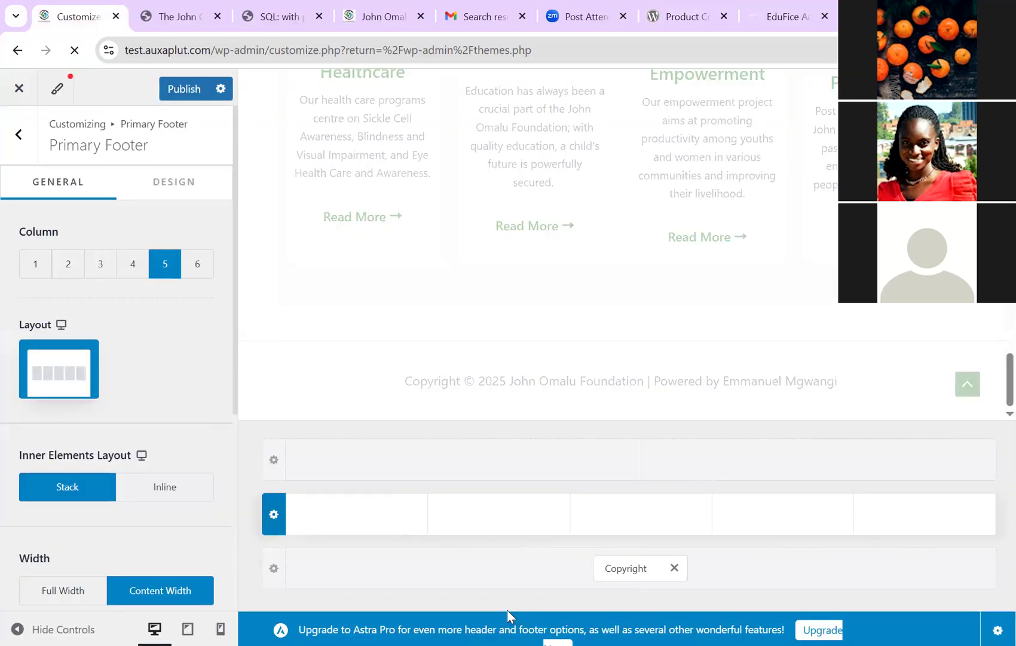
key("Left")
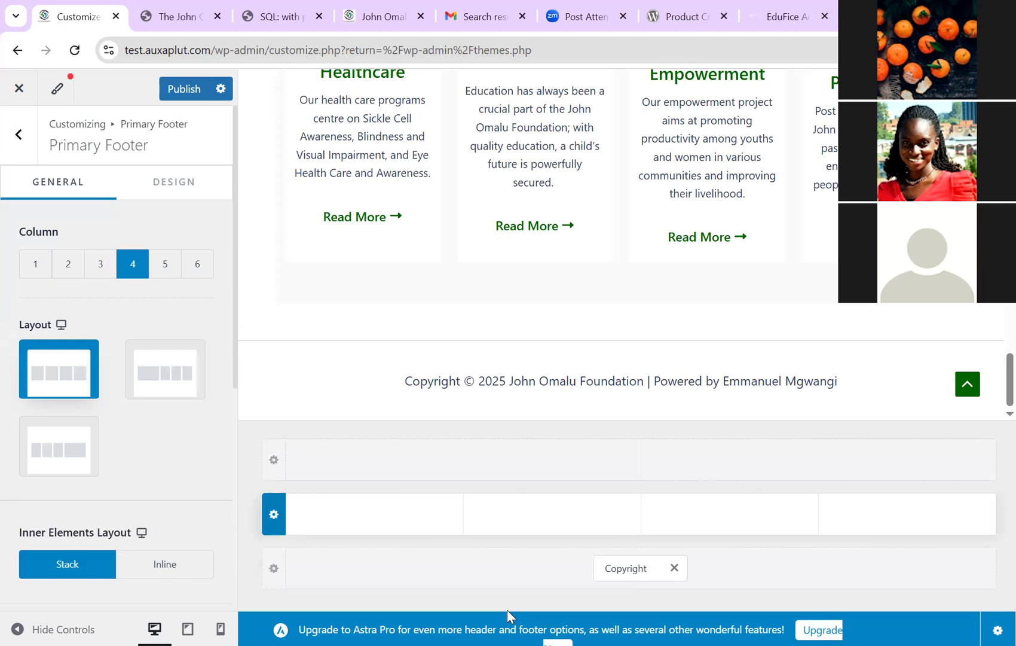
key("ctrl+7")
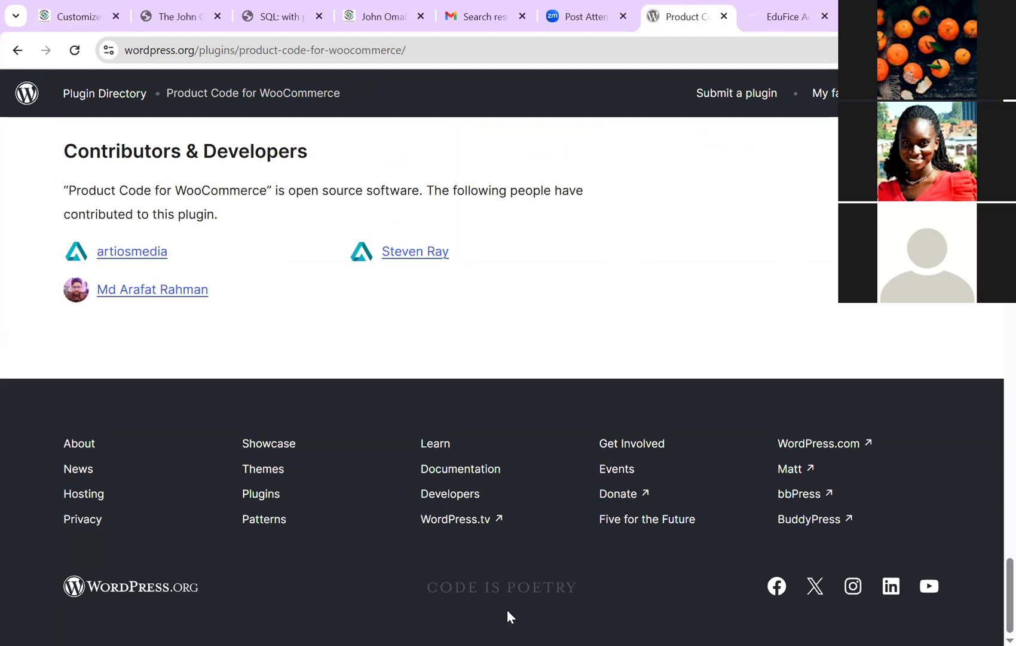
key("ctrl+1")
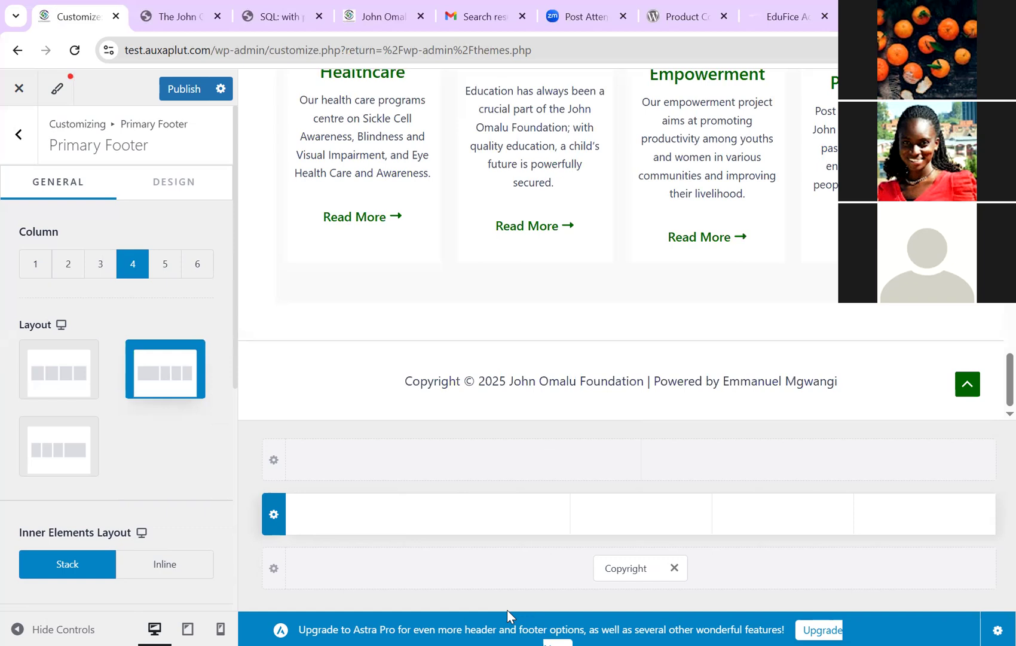
Step: Publish the 4-column layout and place HTML 1 in the first footer column
key("ctrl+s")
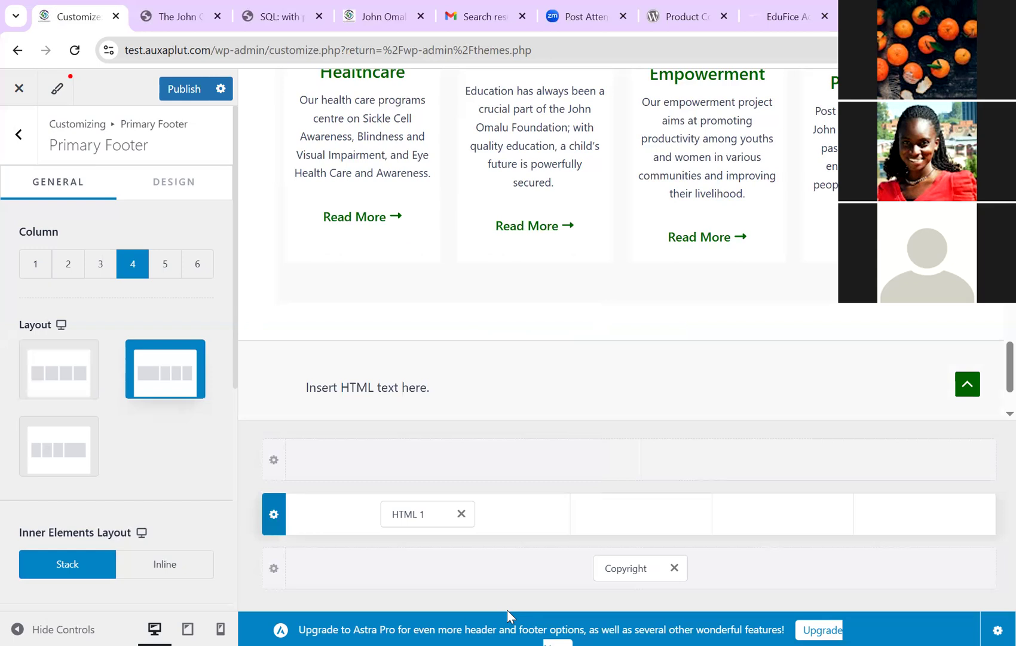
key("Escape")
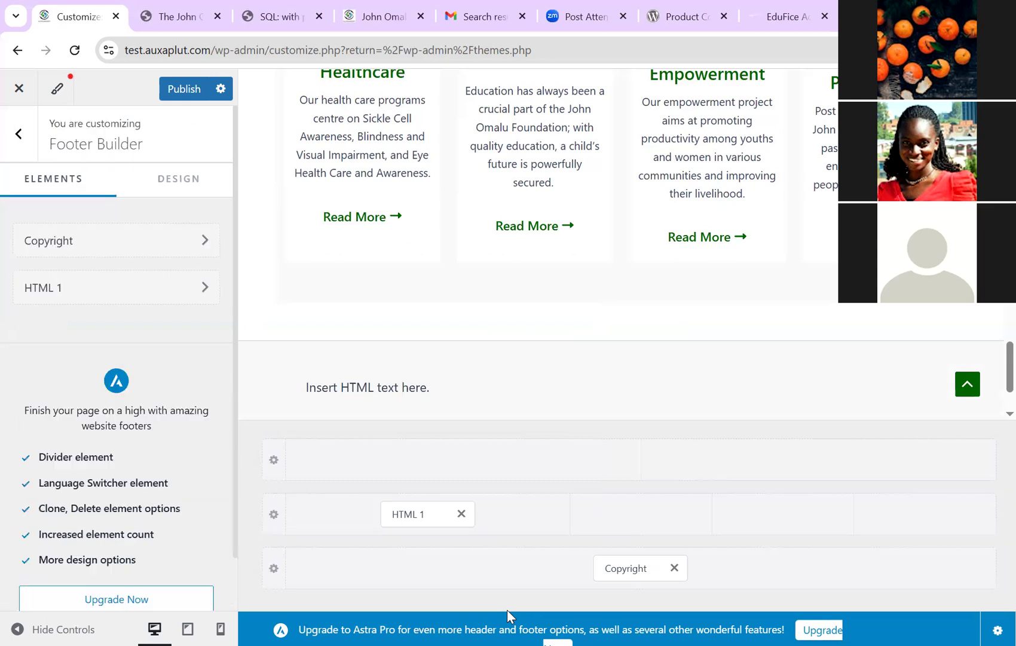
Step: Delete HTML 1's 'Insert HTML text here.' placeholder and choose the JCO Foundation logo from the Media Library
key("Escape")
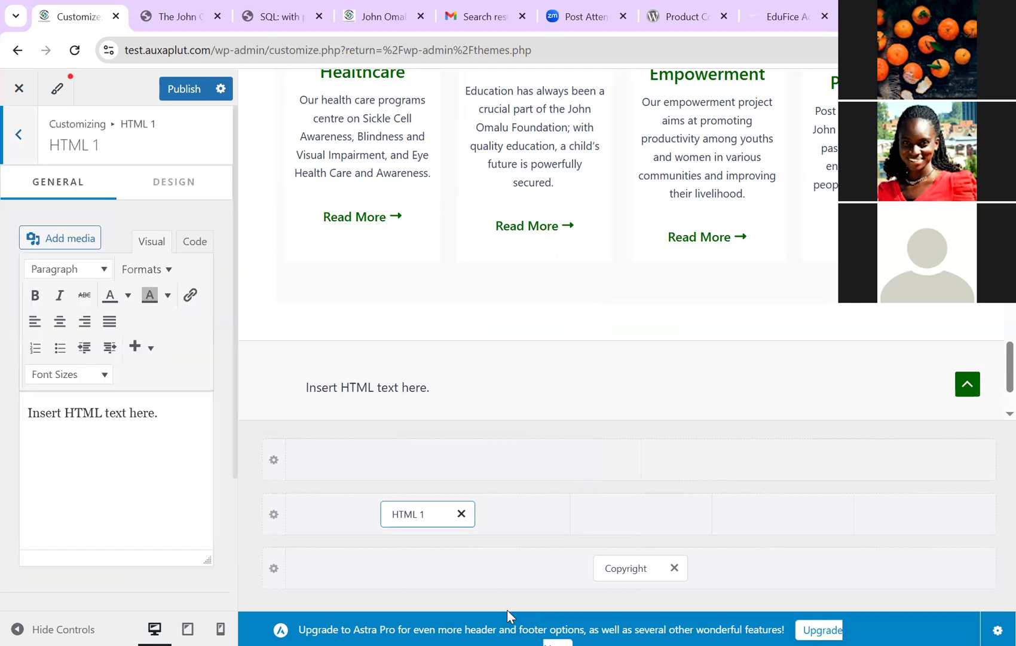
left_click(158, 413)
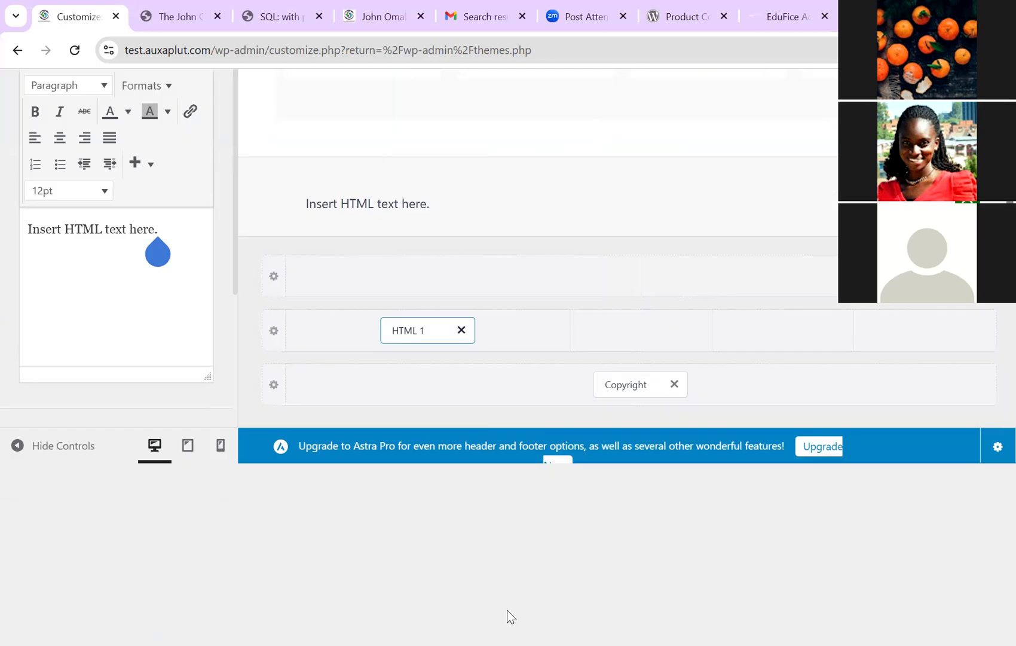
key("BackSpace")
key("BackSpace")
key("BackSpace")
key("BackSpace")
key("BackSpace")
key("BackSpace")
key("BackSpace")
key("BackSpace")
key("BackSpace")
key("BackSpace")
key("BackSpace")
key("BackSpace")
key("BackSpace")
key("BackSpace")
key("BackSpace")
key("BackSpace")
key("BackSpace")
key("BackSpace")
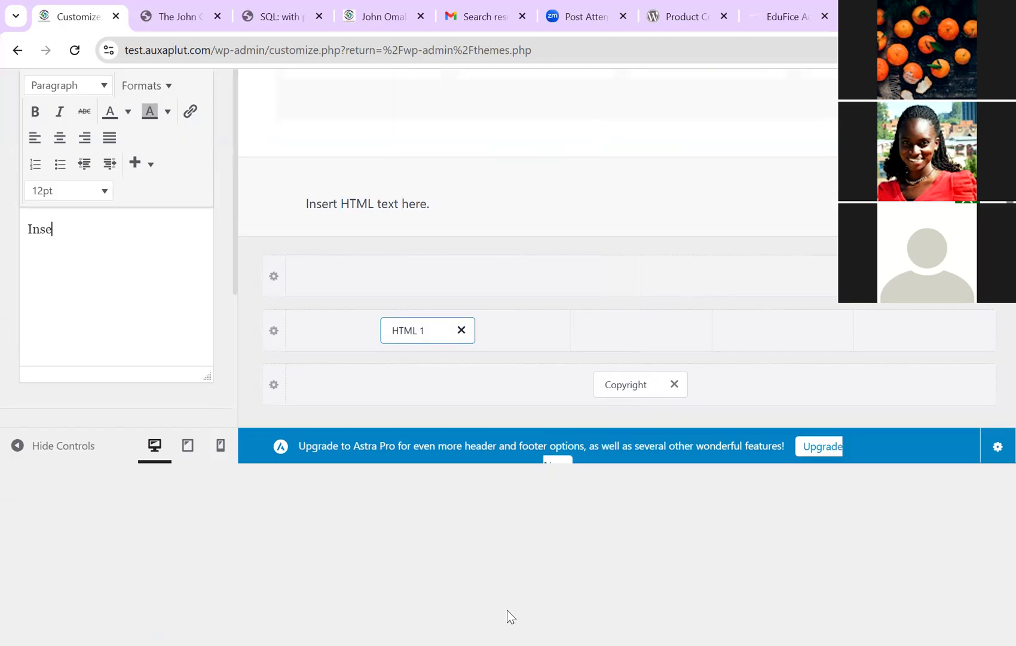
key("BackSpace")
key("BackSpace")
key("BackSpace")
key("BackSpace")
scroll(510, 616, "up", 3)
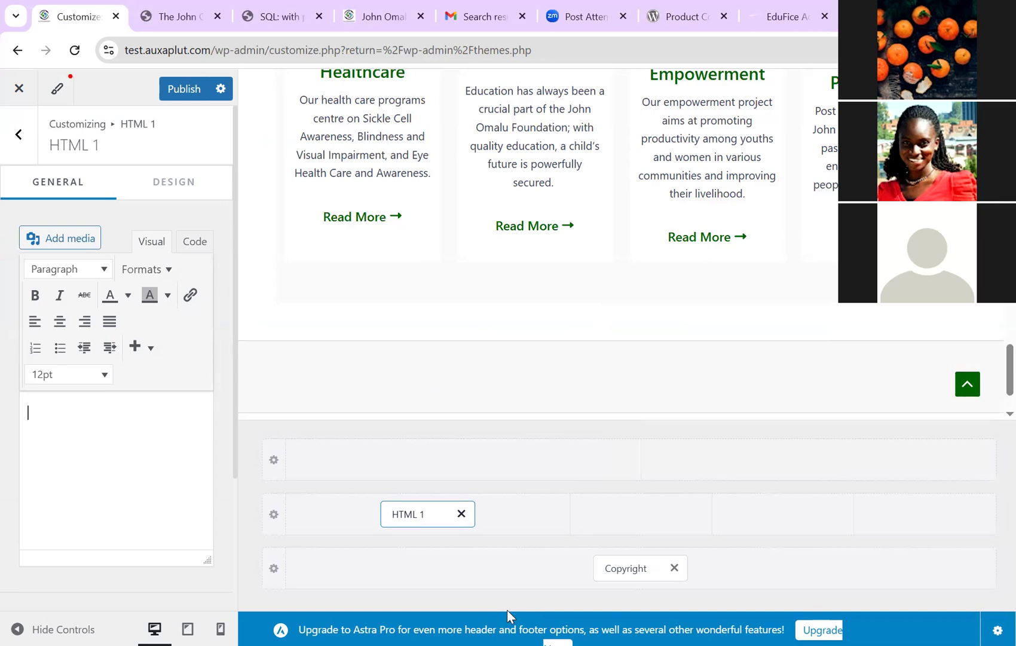
key("Return")
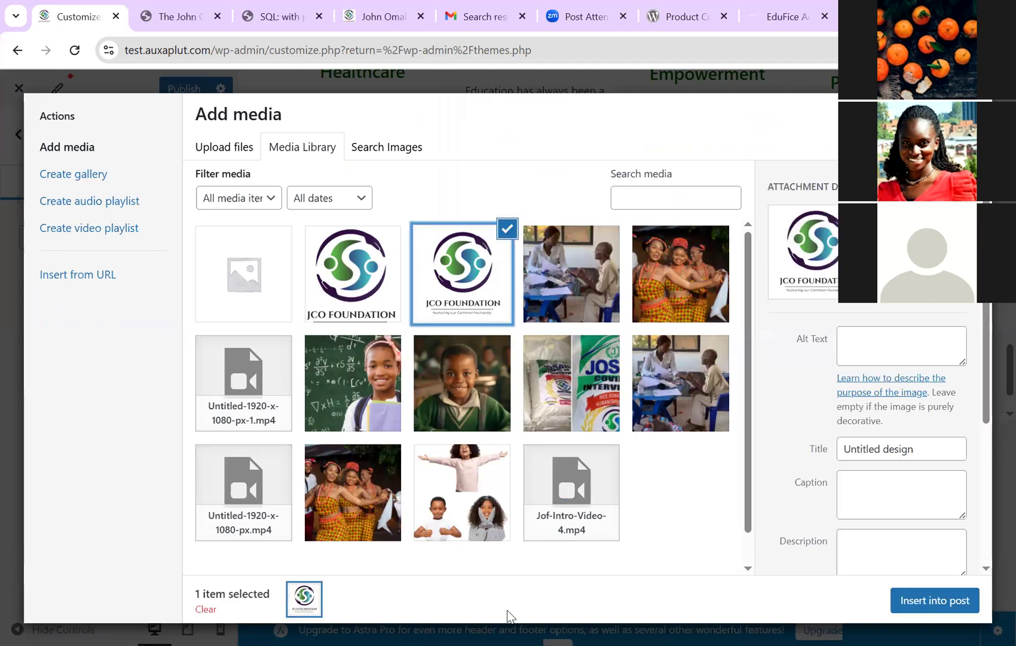
Step: Insert the JCO Foundation logo into HTML 1 and go back to the main customizer menu
key("Escape")
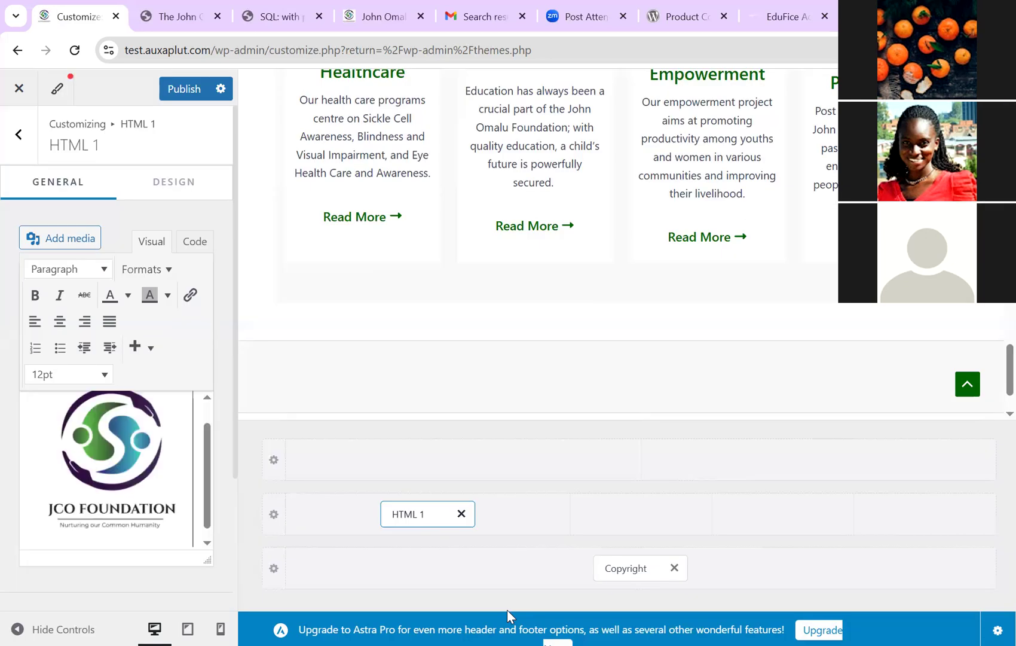
scroll(508, 616, "down", 4)
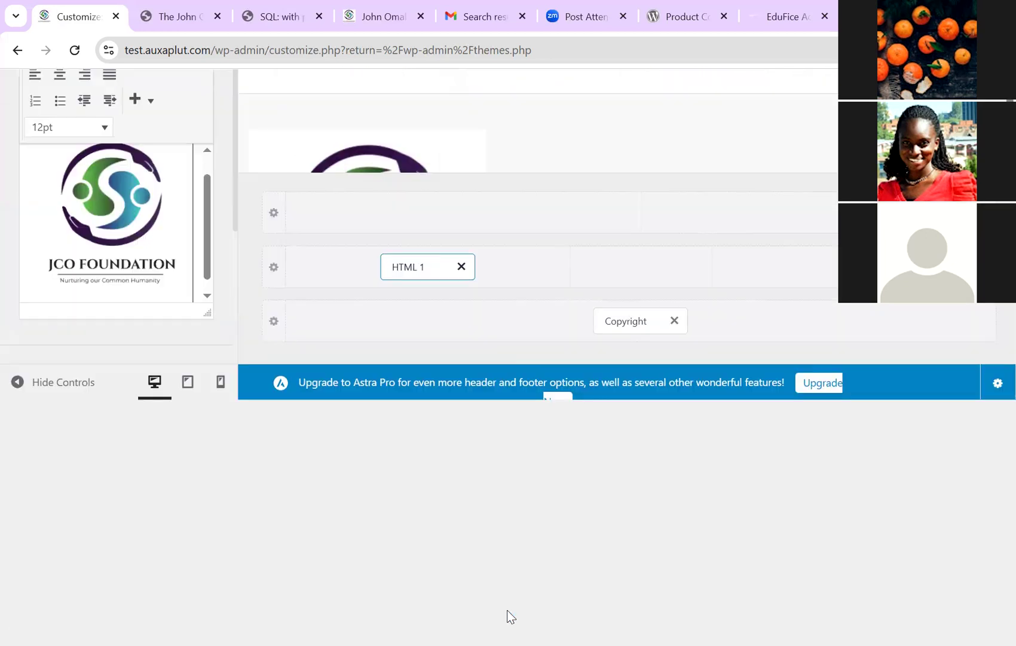
scroll(507, 616, "up", 4)
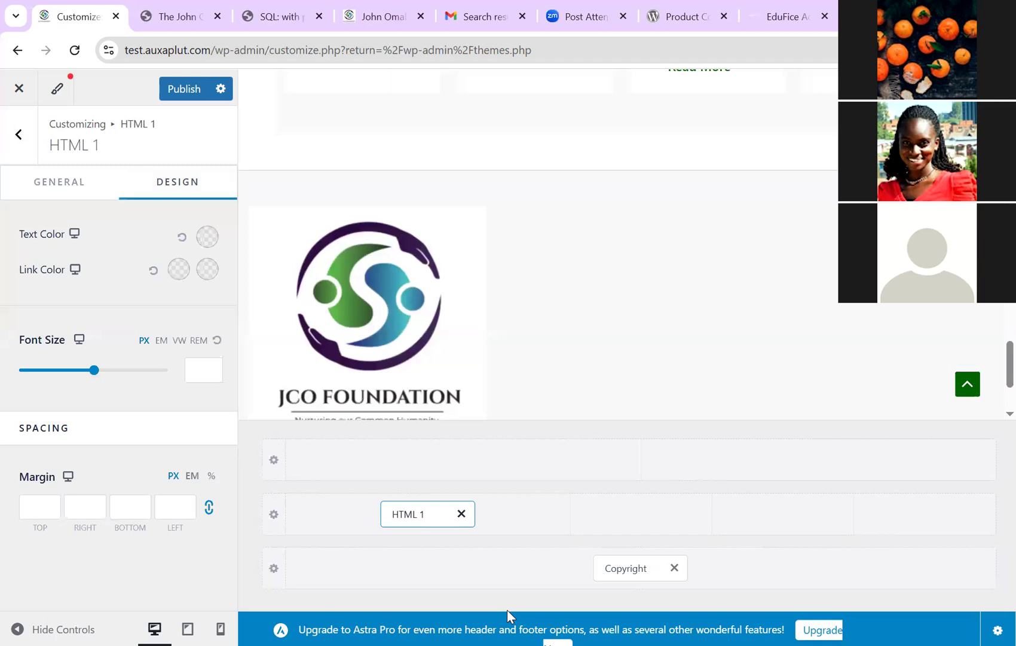
key("Escape")
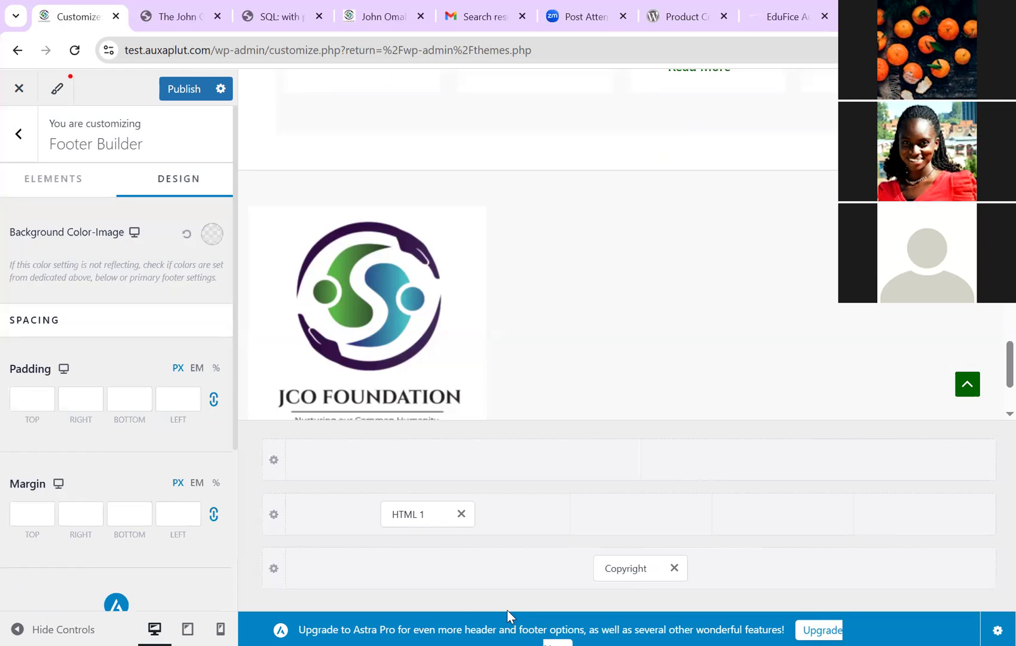
key("Escape")
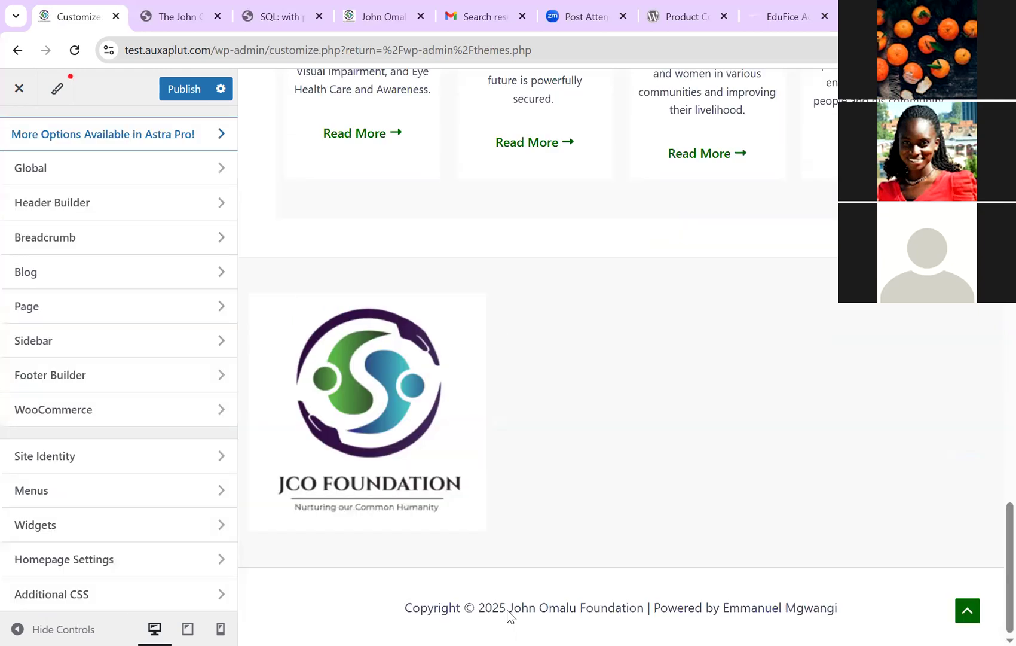
Step: Go to Footer Builder's Primary Footer design settings, showing background #F9F9F9
left_click(508, 613)
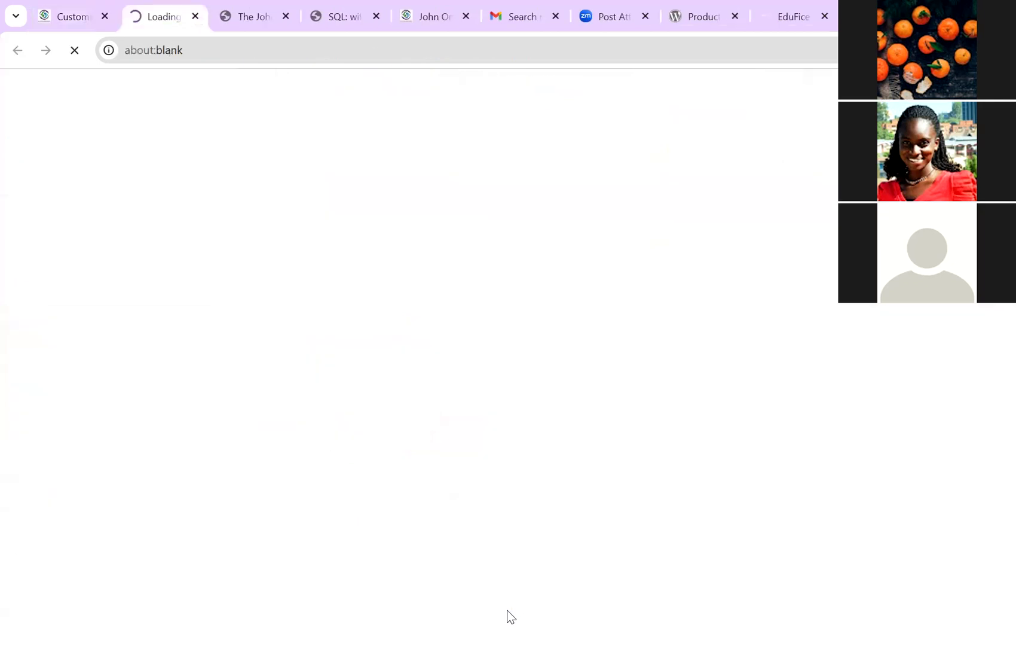
key("ctrl+shift+Tab")
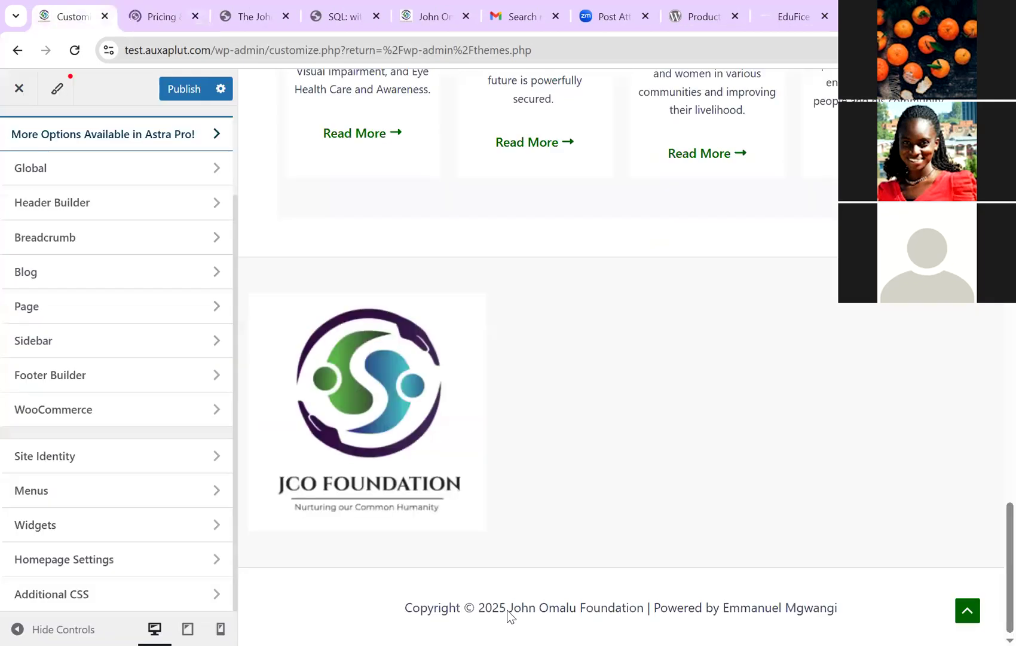
left_click(510, 616)
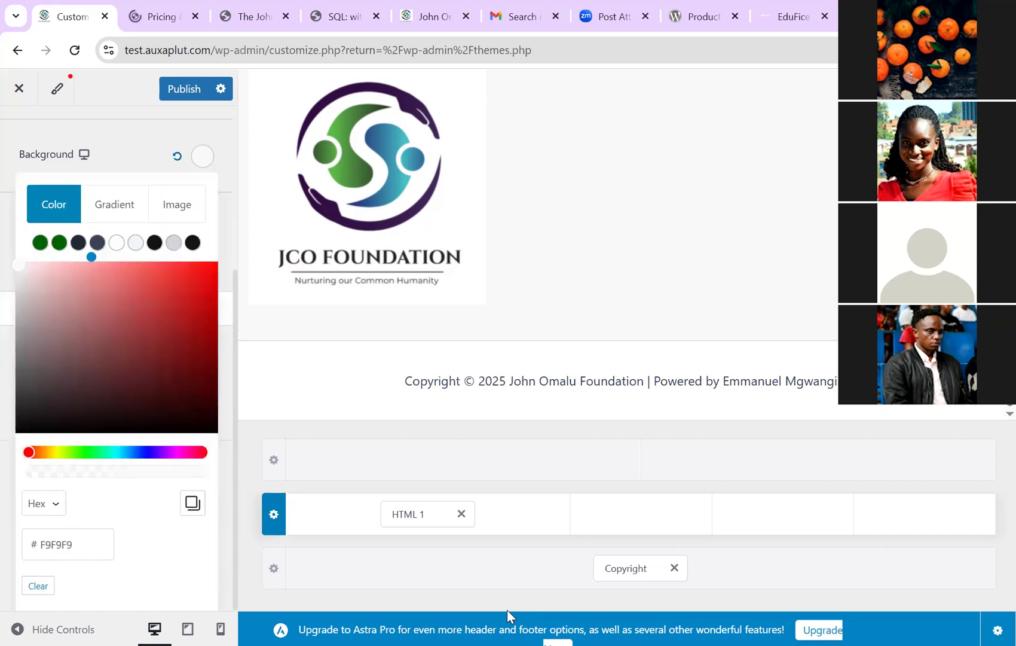
Step: Change the footer row background to #ffffff and publish it
left_click(72, 544)
key("BackSpace")
key("BackSpace")
key("BackSpace")
key("BackSpace")
key("BackSpace")
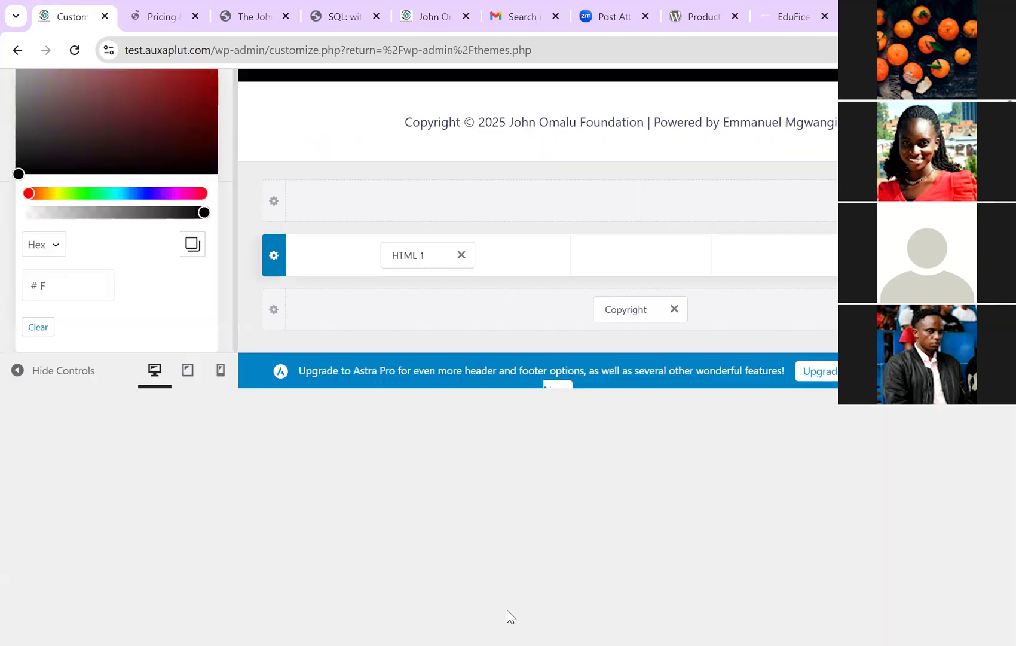
type("fffff")
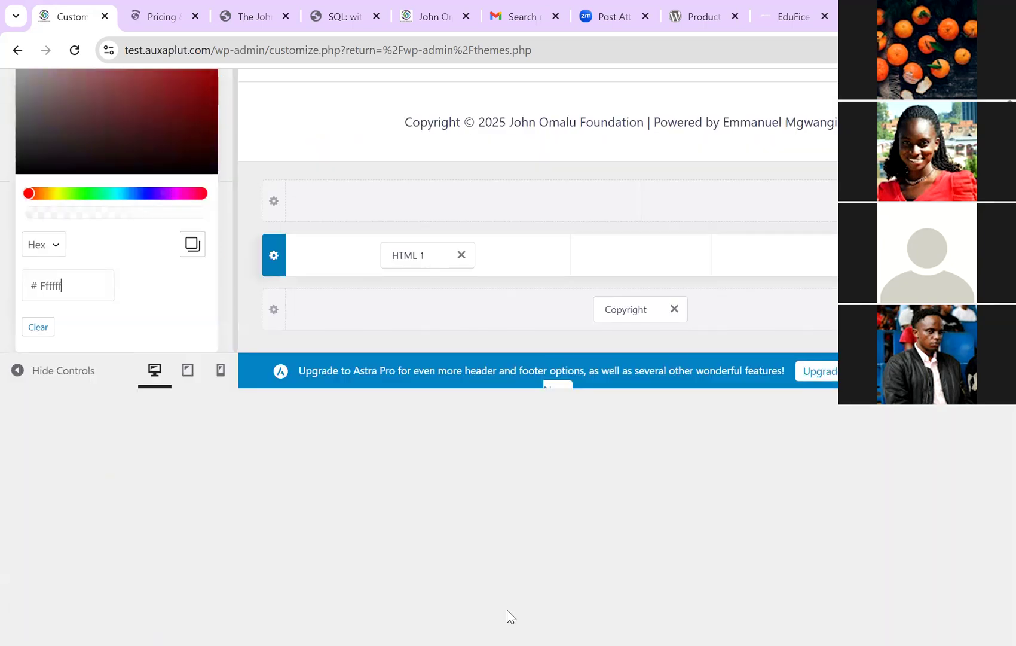
type("f")
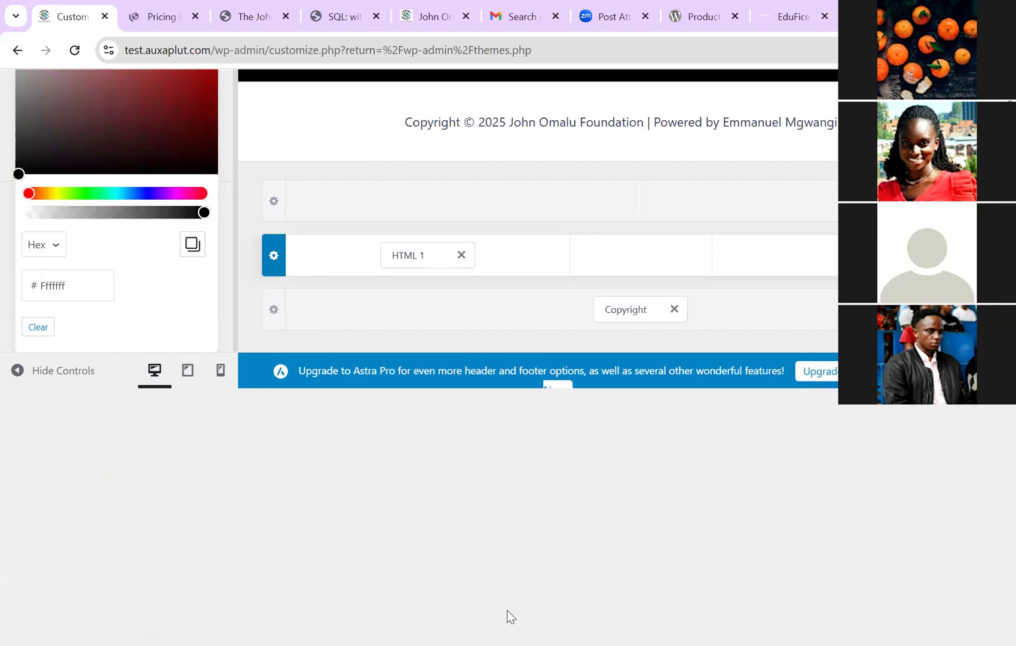
key("BackSpace")
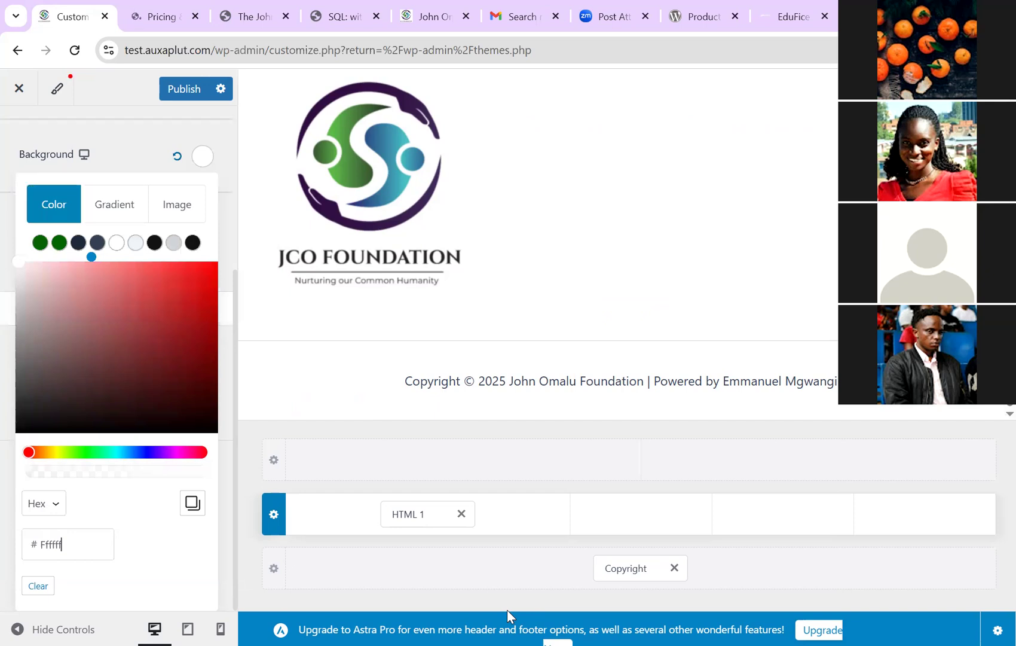
left_click(508, 616)
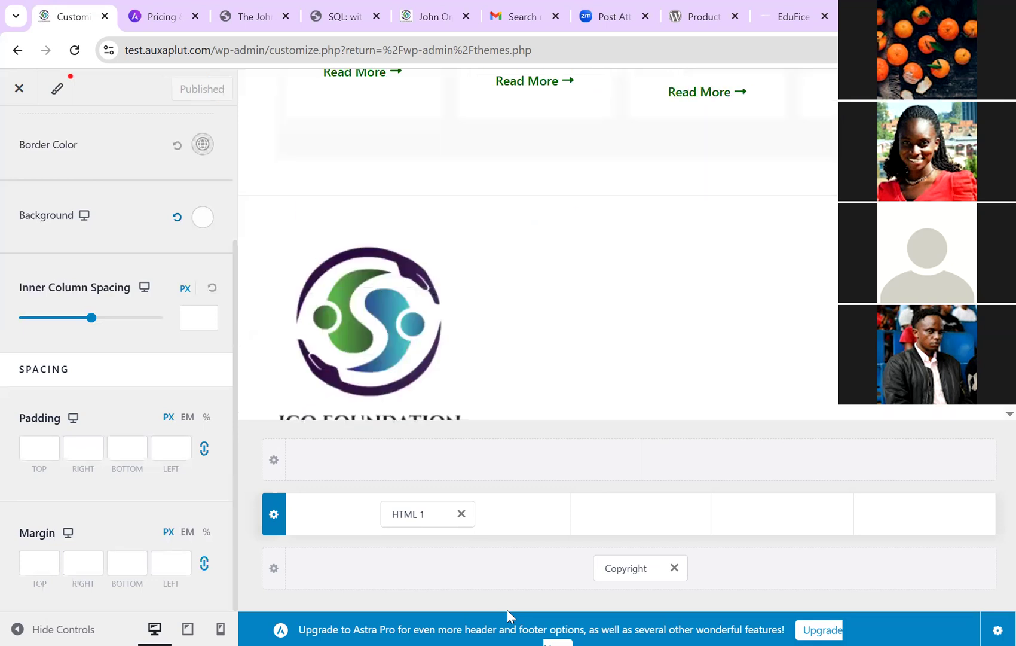
Step: Check the white footer on the live site, then open the logo's Image details in HTML 1
key("ctrl+5")
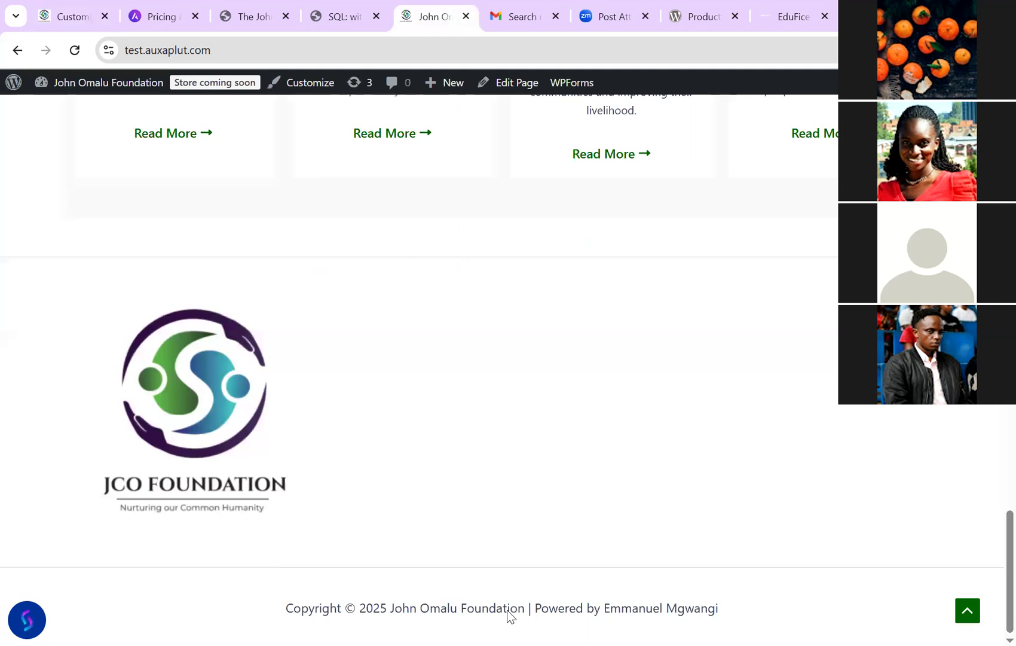
scroll(507, 616, "up", 20)
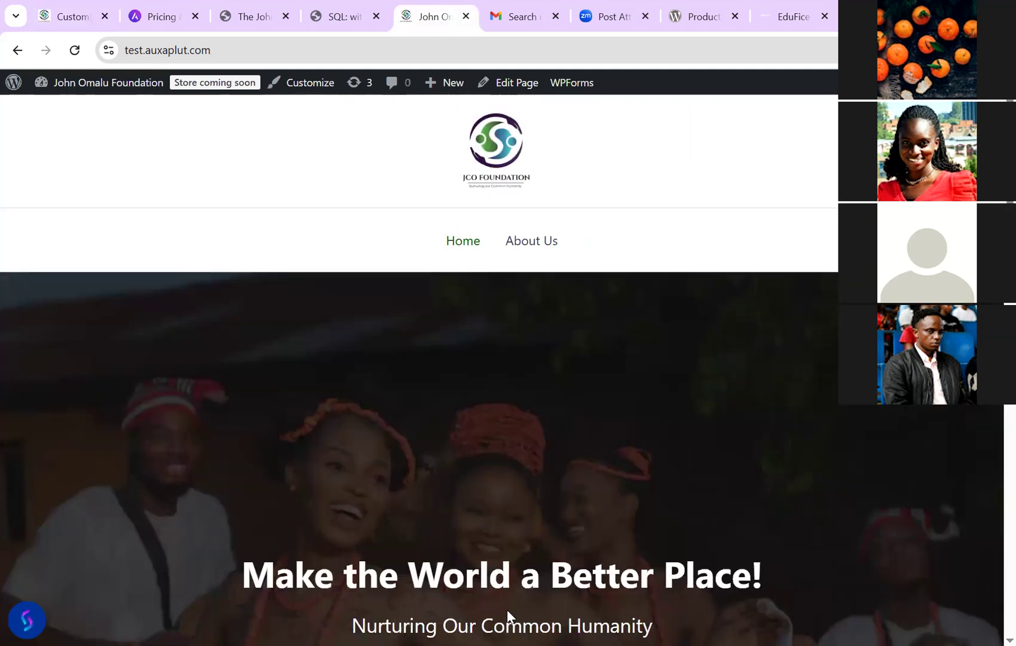
scroll(507, 615, "down", 2)
scroll(507, 616, "up", 2)
scroll(507, 616, "down", 20)
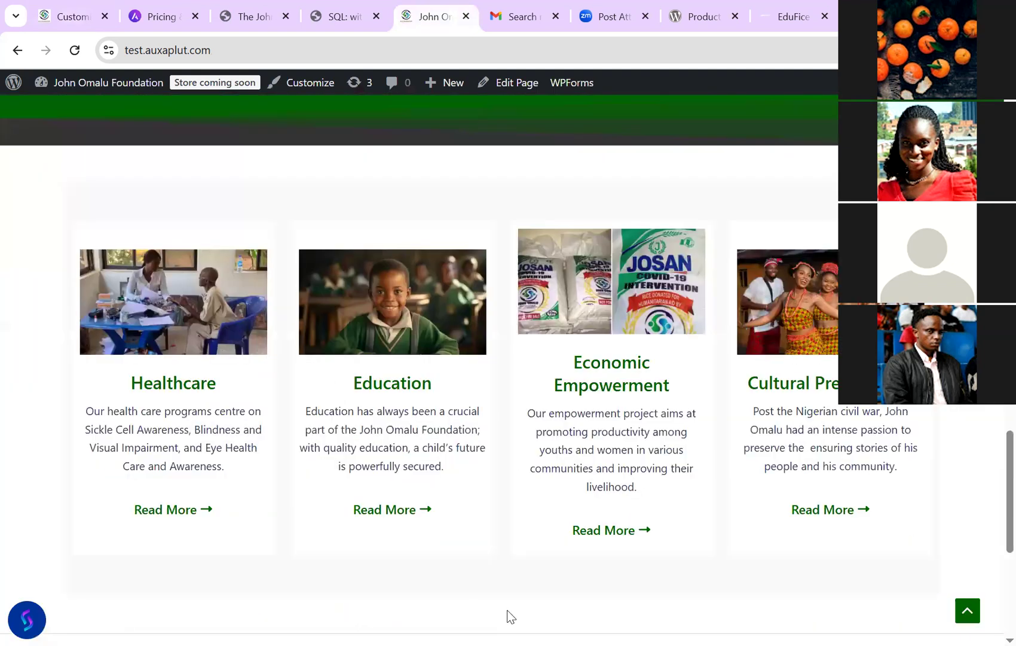
scroll(507, 616, "down", 4)
scroll(510, 616, "down", 2)
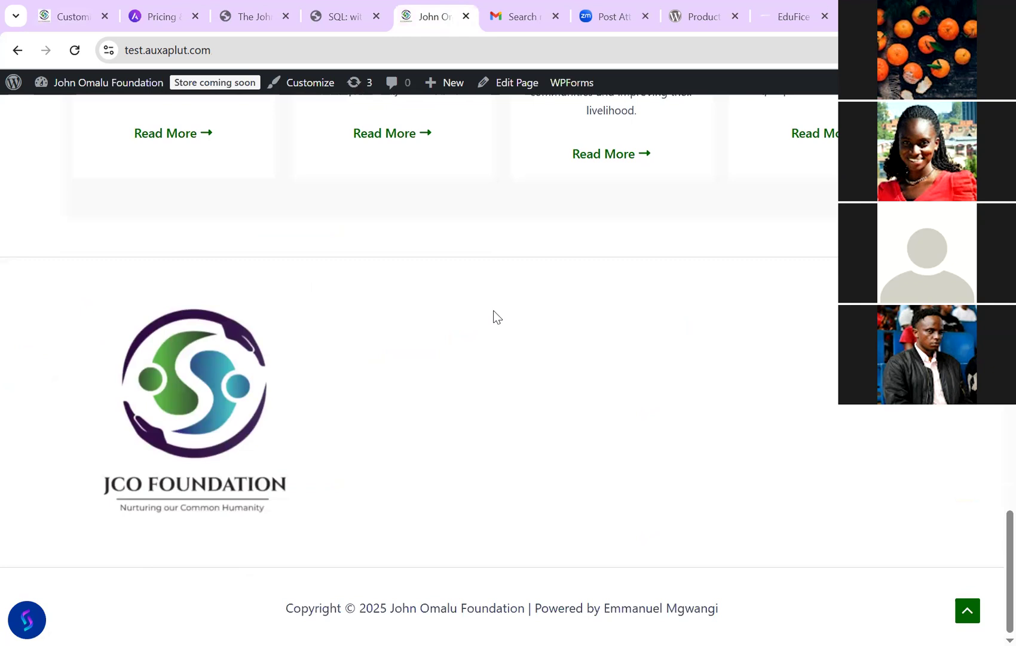
scroll(494, 317, "up", 1)
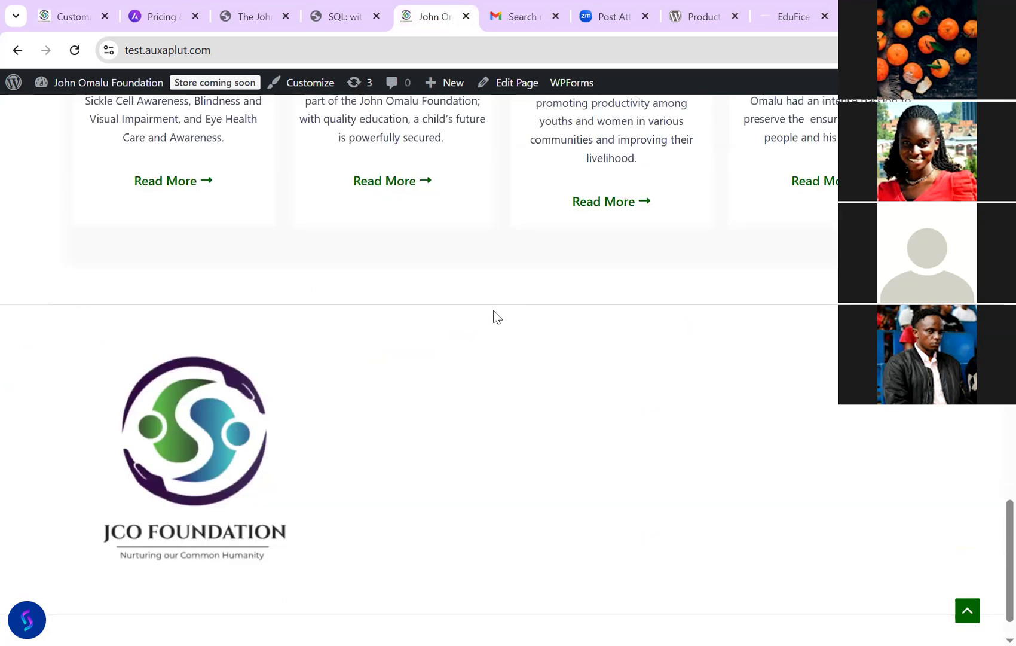
scroll(494, 317, "down", 1)
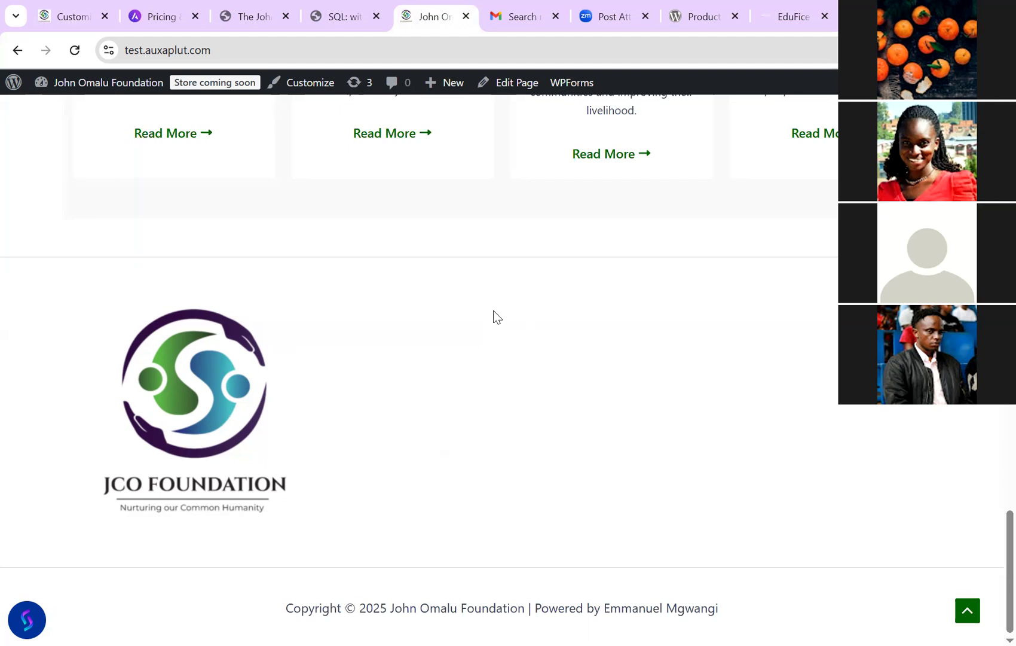
scroll(494, 317, "up", 2)
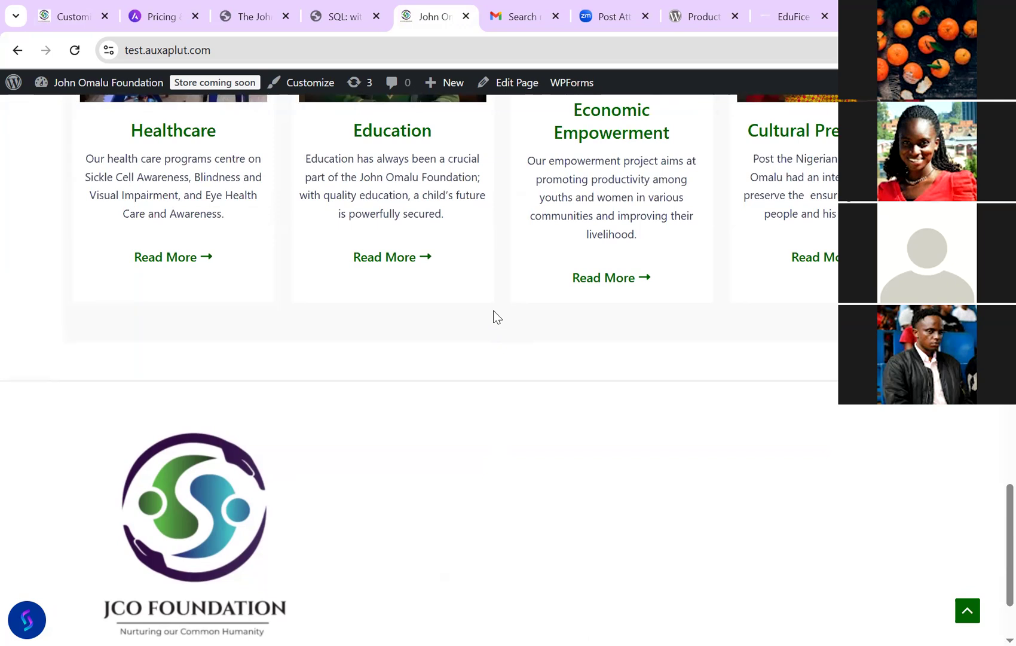
scroll(495, 317, "down", 2)
scroll(495, 317, "up", 8)
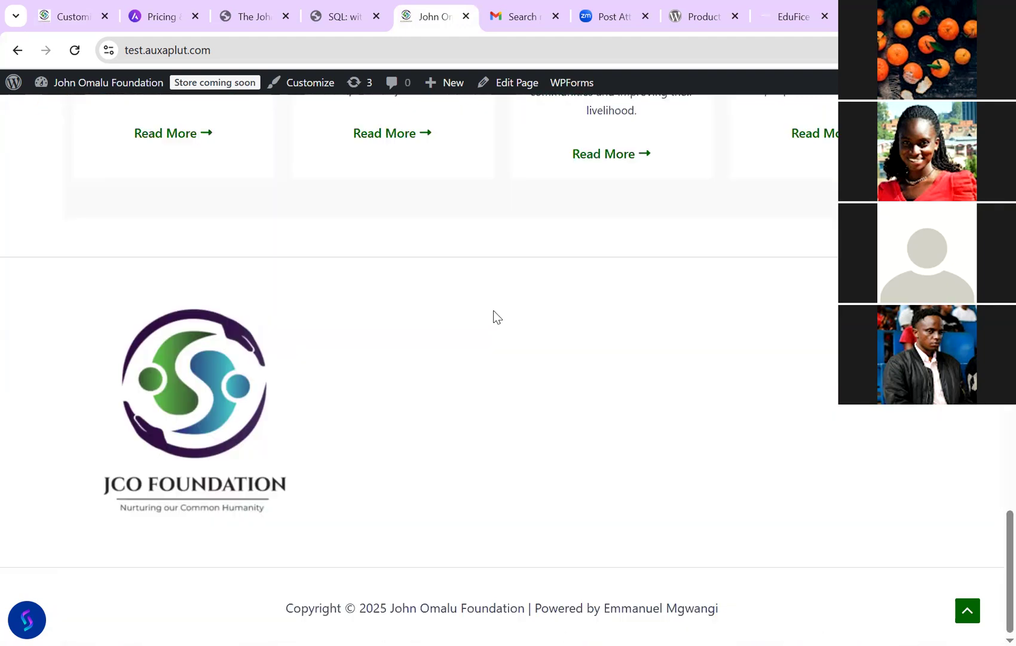
key("ctrl+1")
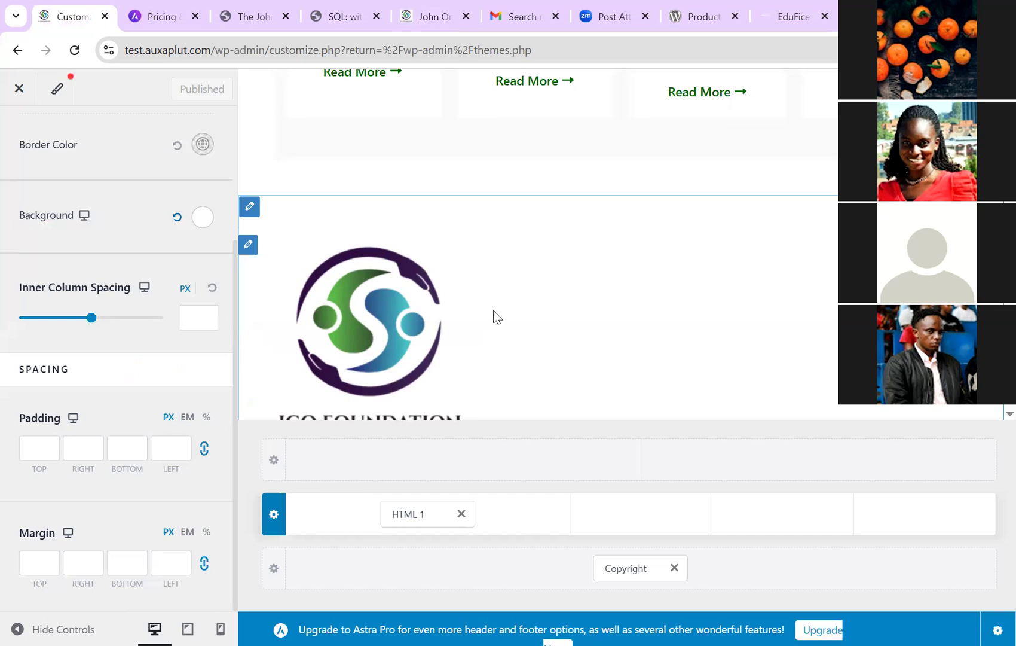
left_click(494, 317)
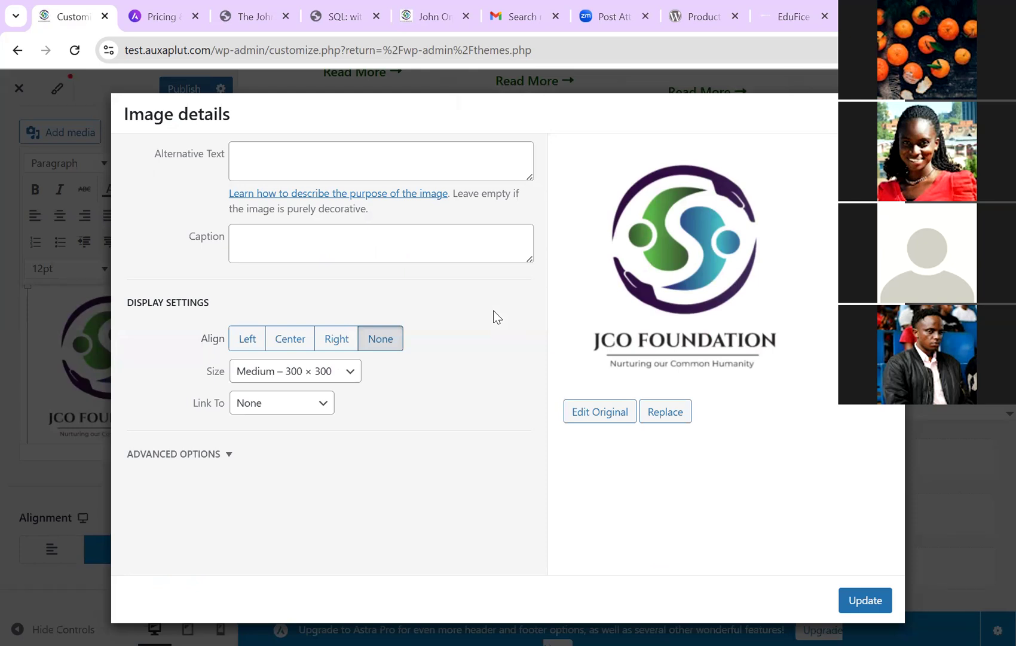
Step: Change the footer logo size to Thumbnail – 150 × 150 and apply it
key("alt+Down")
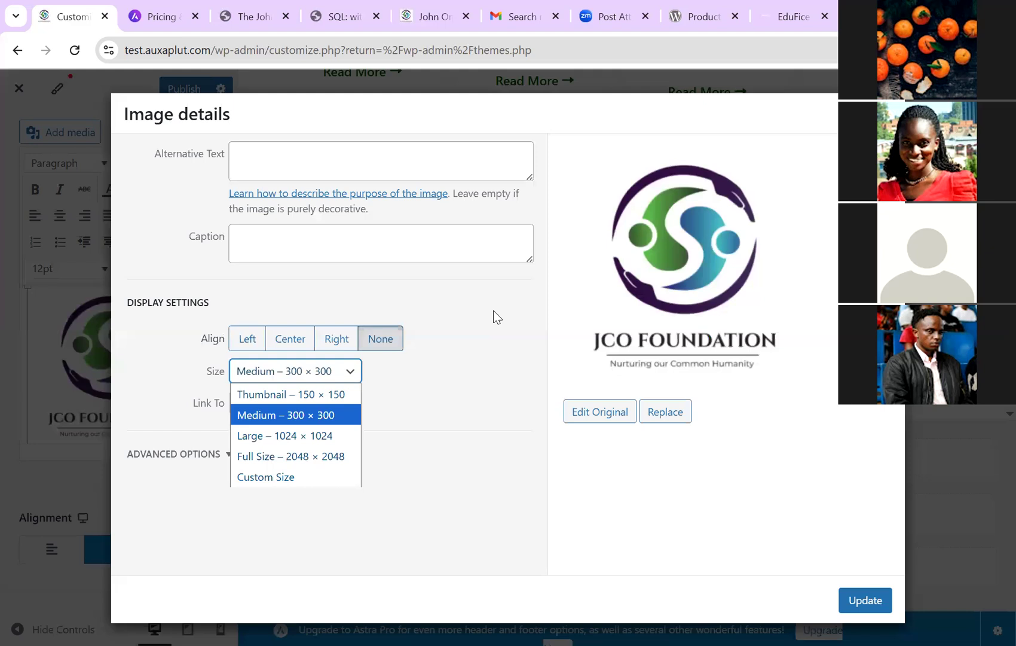
key("Down")
key("Down")
key("Down")
key("Return")
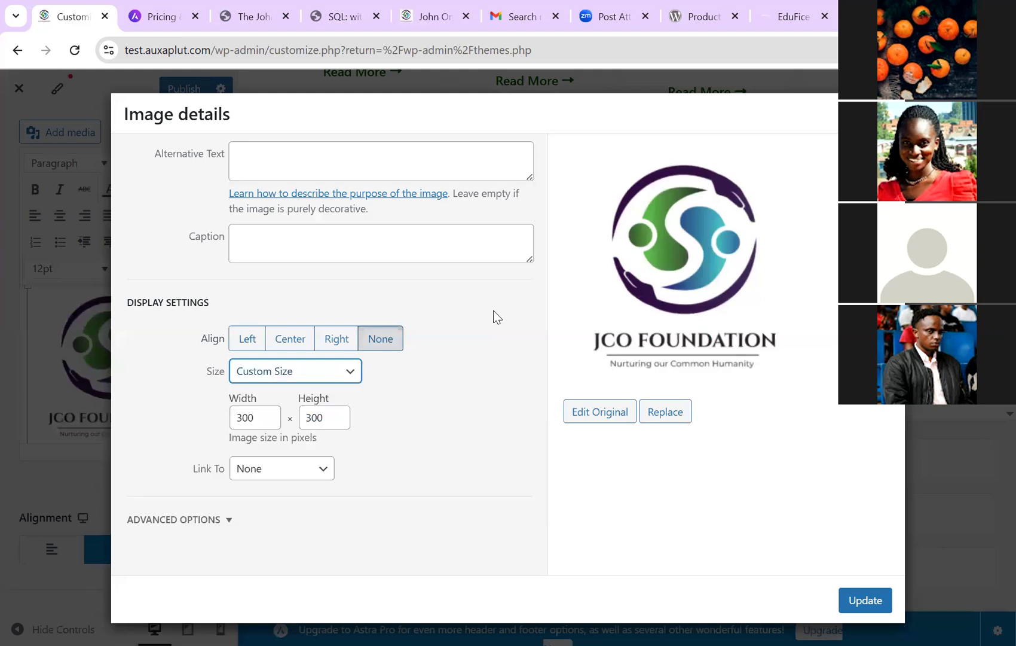
key("Up")
key("Up")
key("Up")
key("Up")
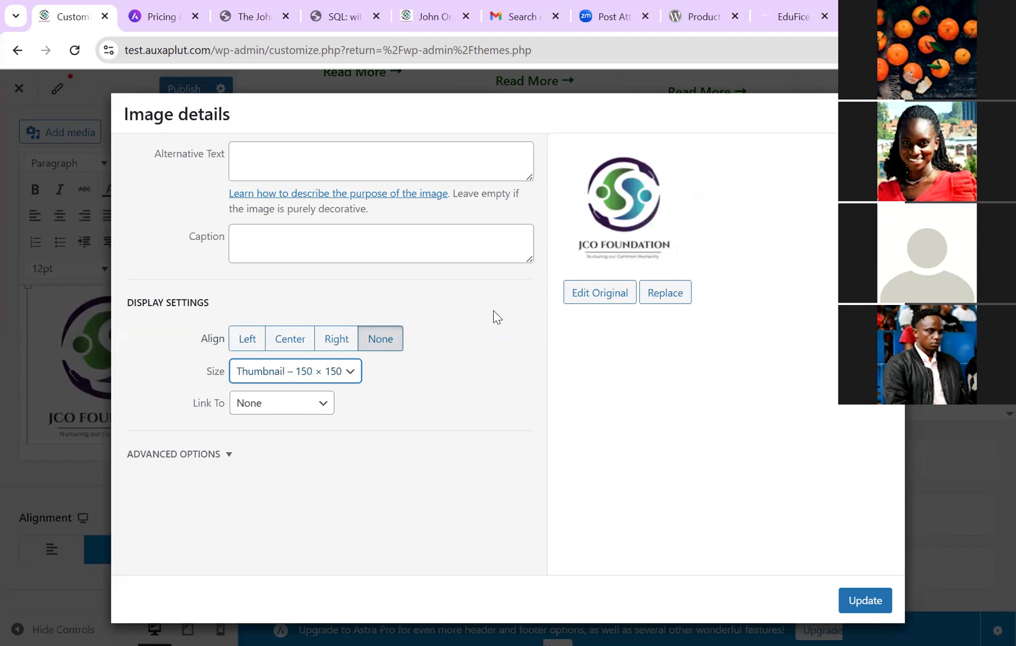
key("Down")
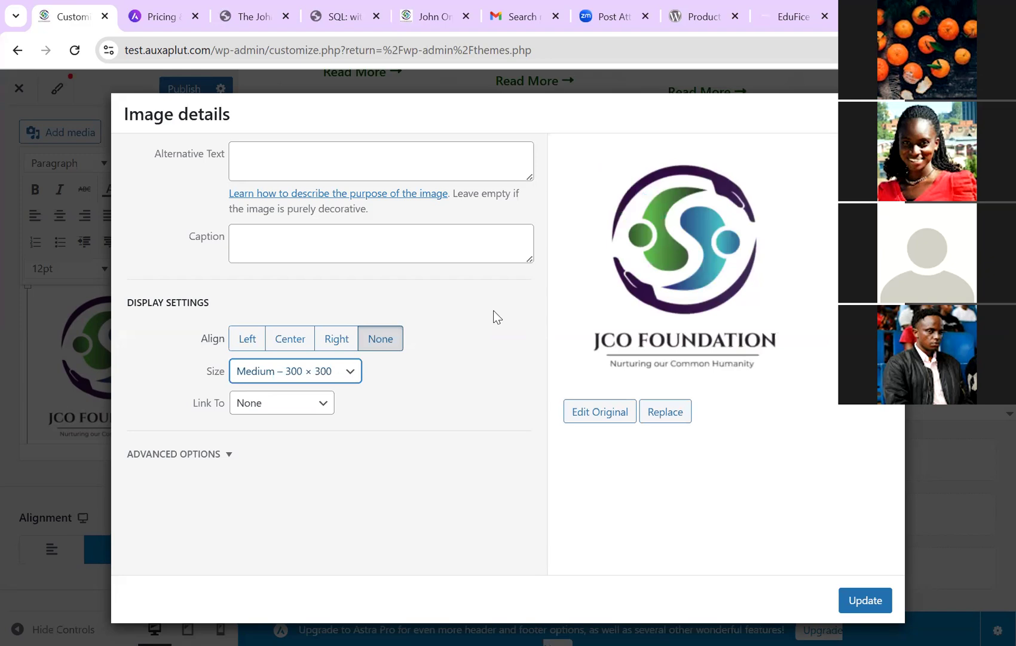
key("Up")
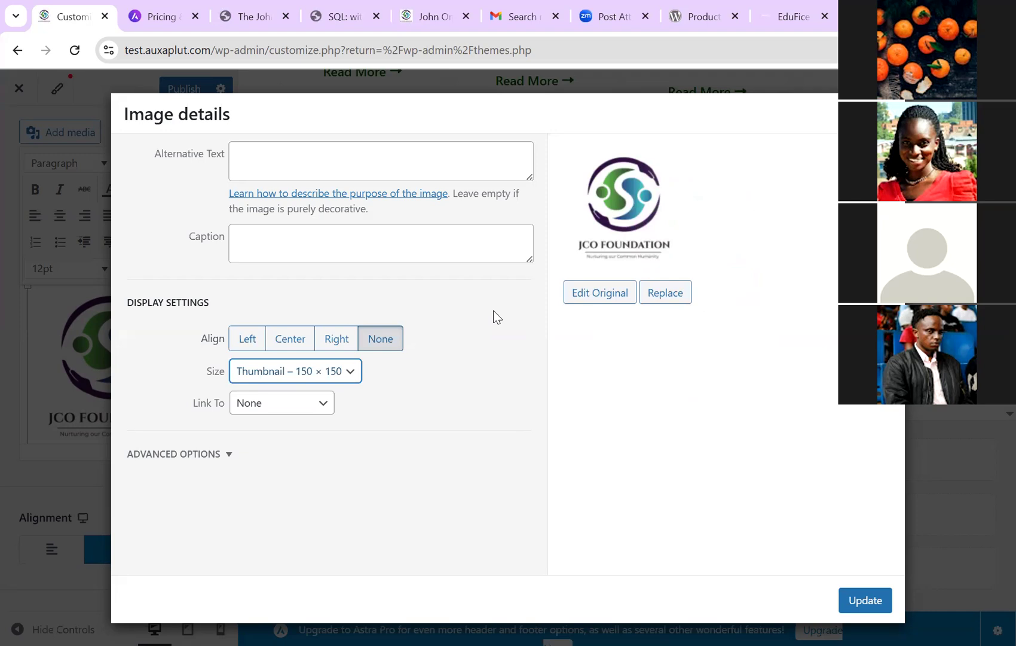
key("Escape")
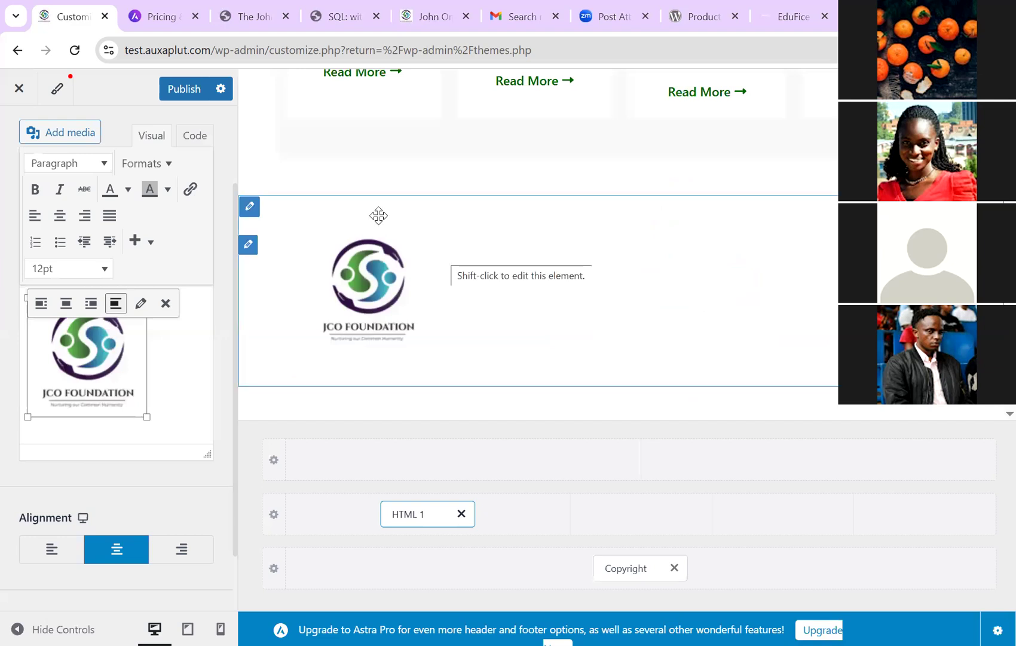
Step: Publish the 150 × 150 logo and confirm the smaller footer logo on the reloaded live site
key("ctrl+5")
key("F5")
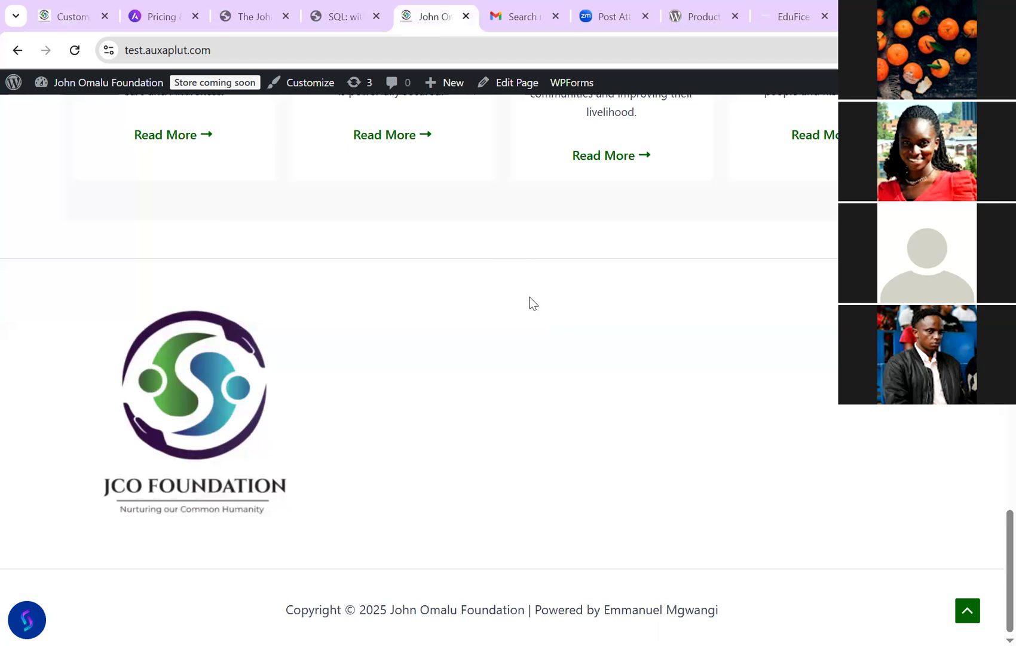
key("F5")
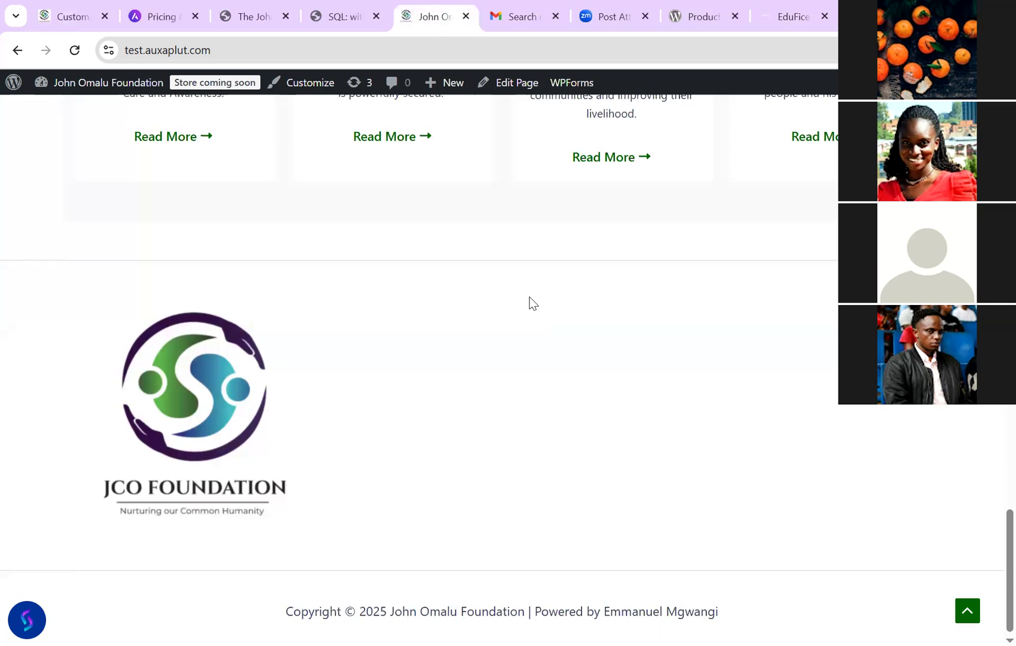
key("ctrl+1")
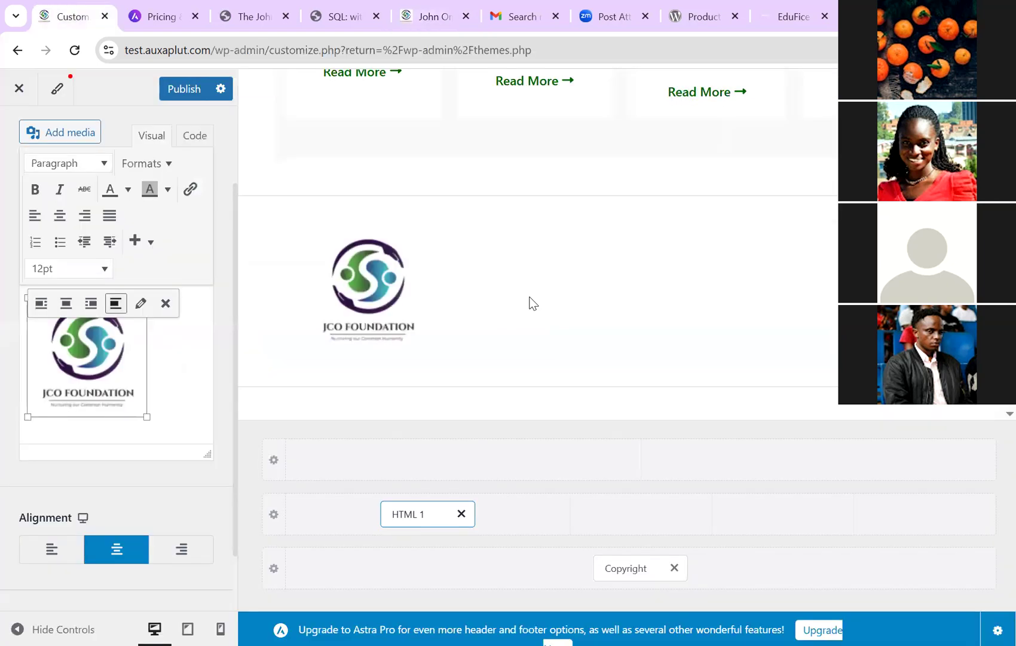
key("ctrl+s")
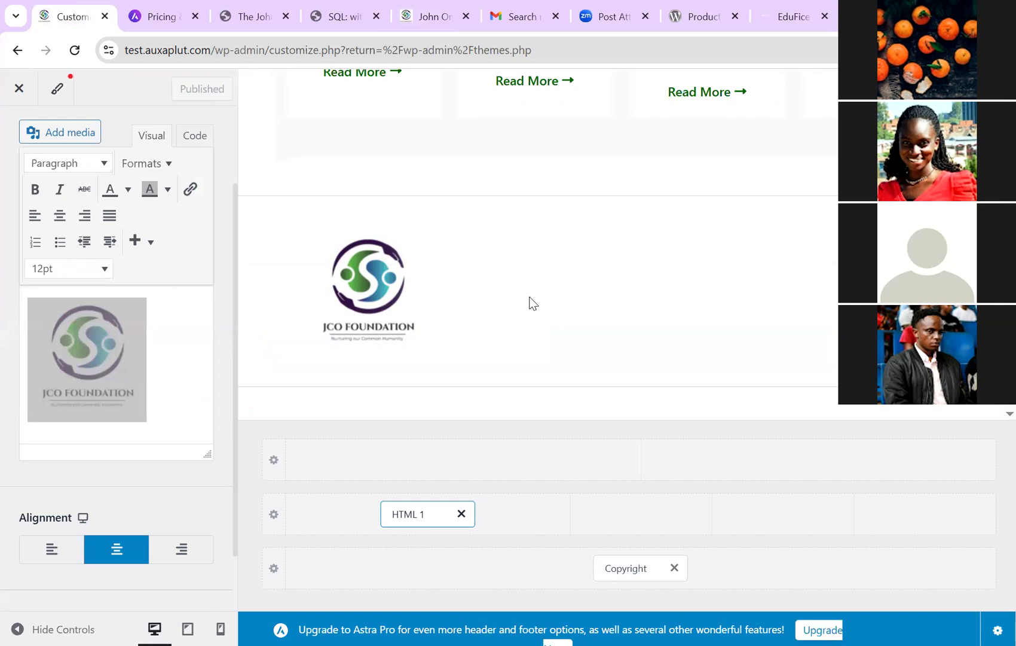
key("ctrl+5")
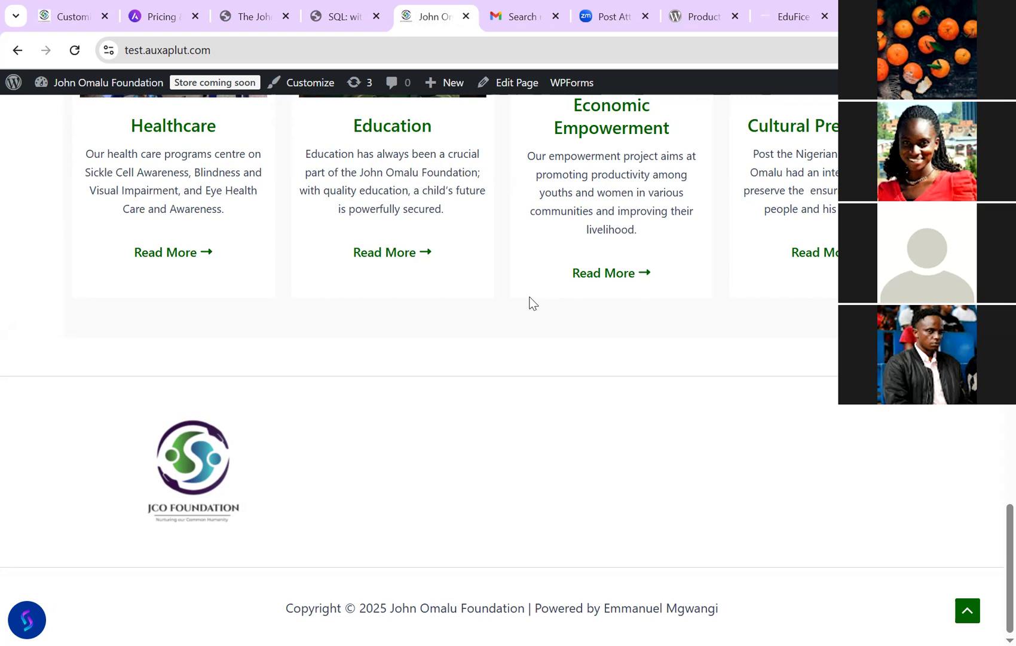
key("ctrl+1")
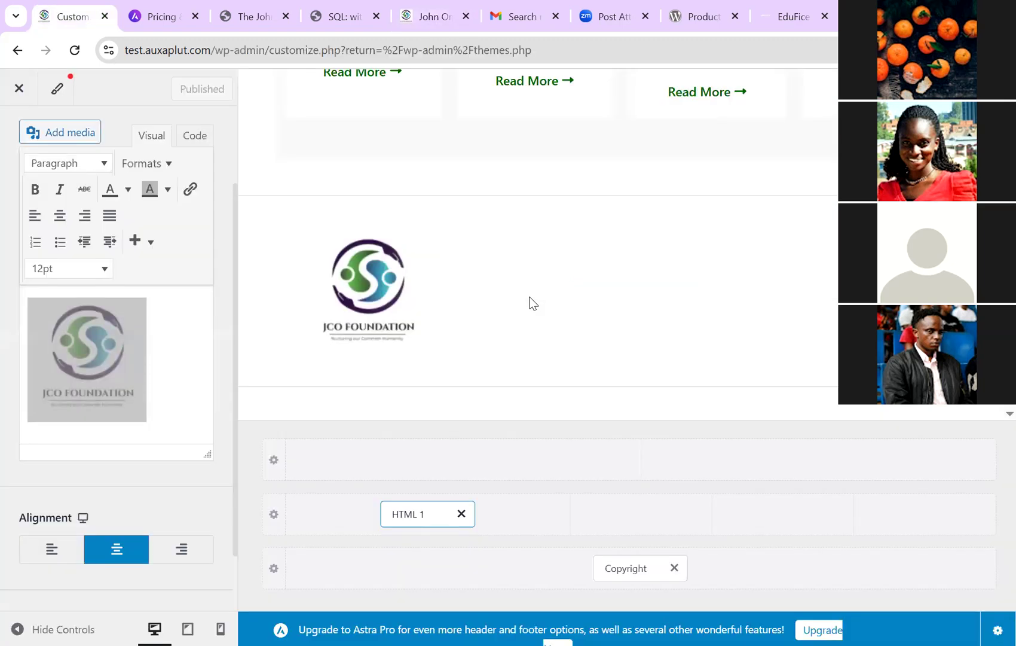
Step: Open Primary Footer settings, recheck the live footer, and try another column layout
left_click(533, 304)
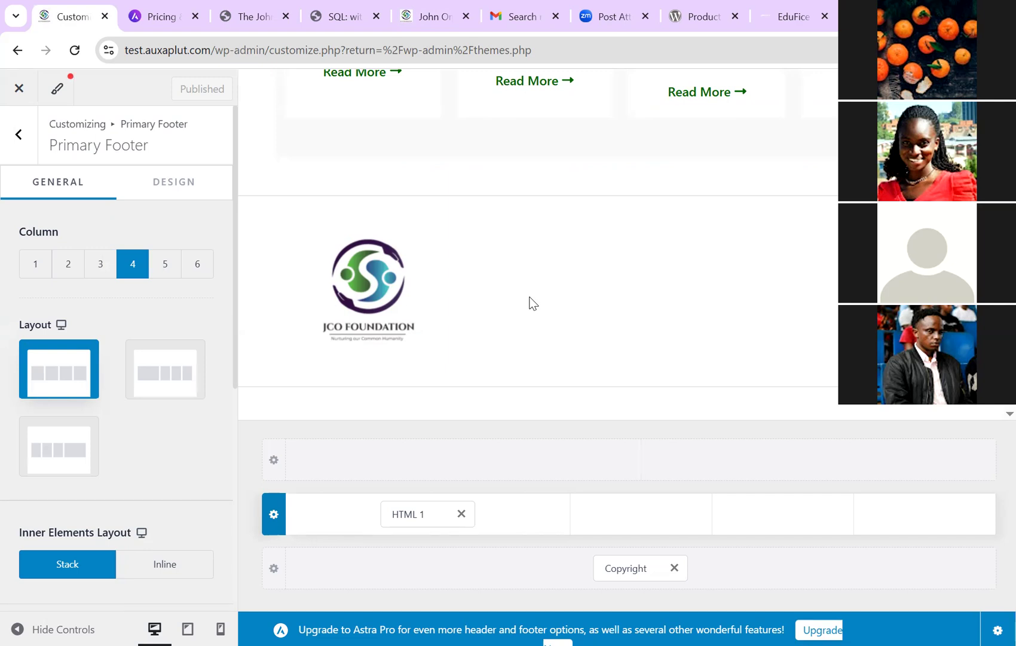
scroll(532, 303, "up", 2)
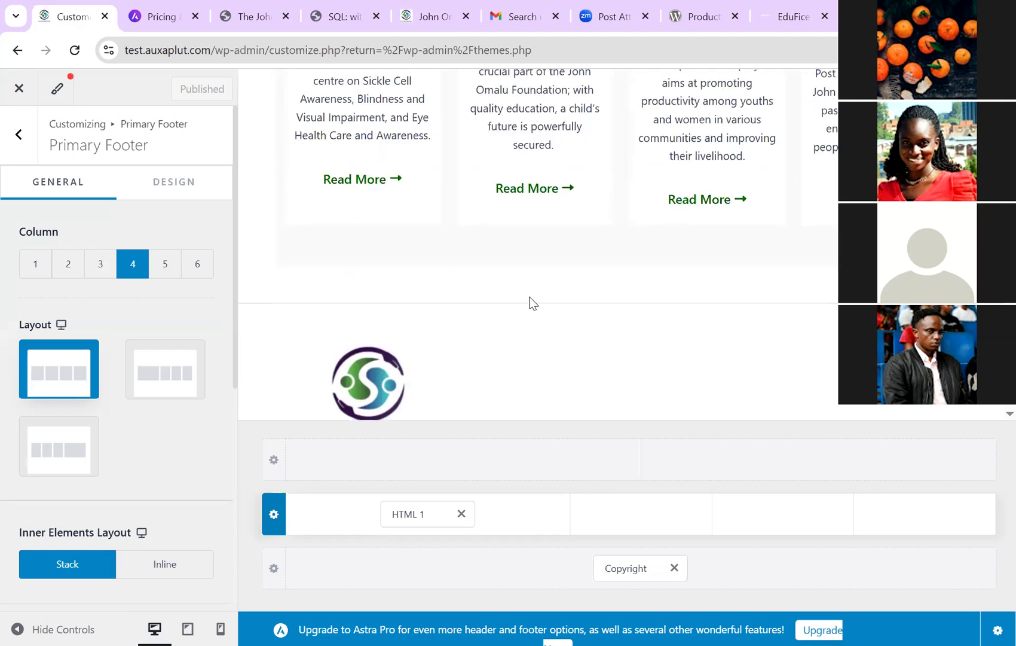
scroll(532, 303, "down", 1)
scroll(533, 303, "down", 1)
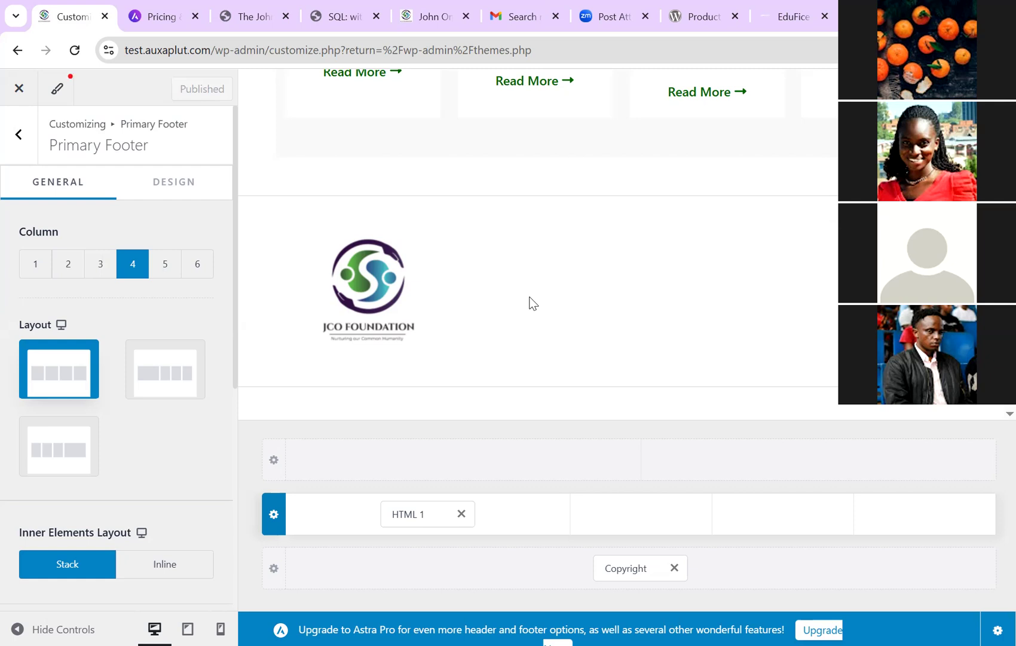
key("ctrl+5")
key("ctrl+r")
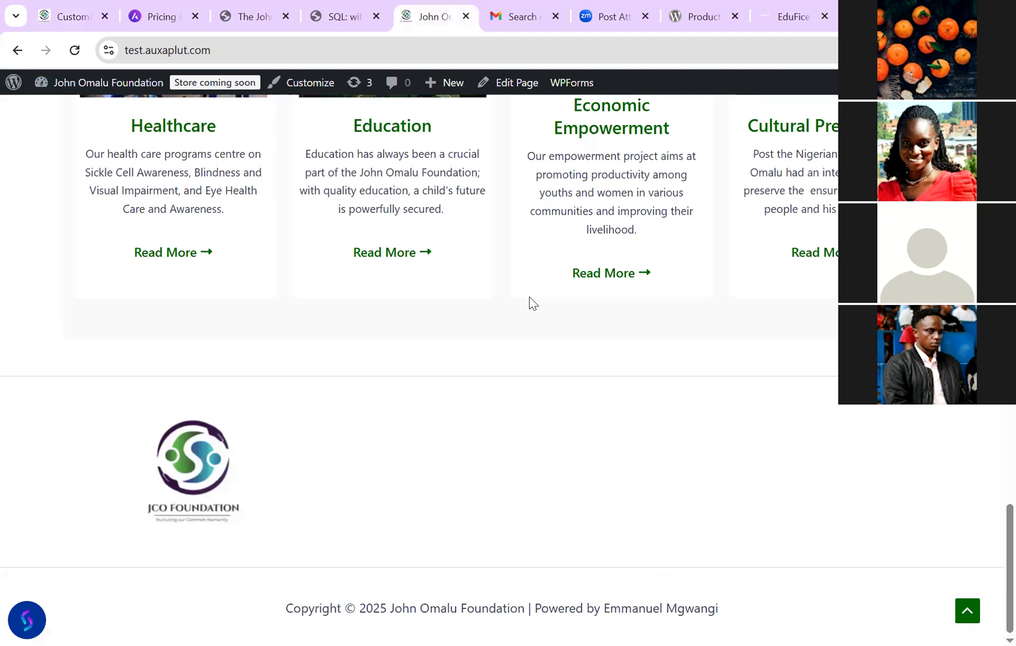
key("F5")
key("ctrl+1")
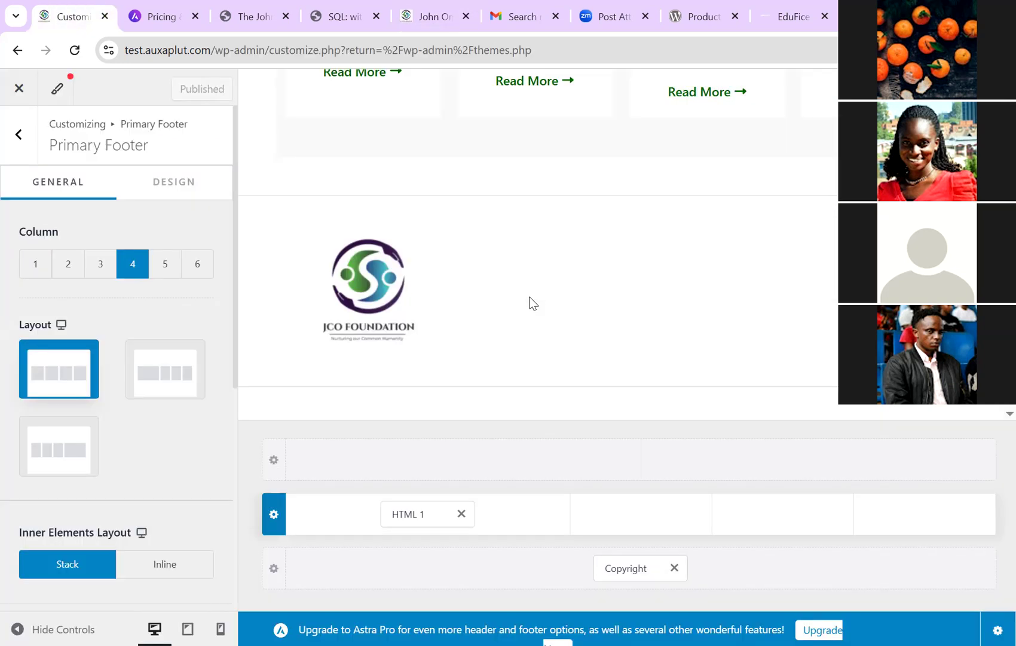
key("Right")
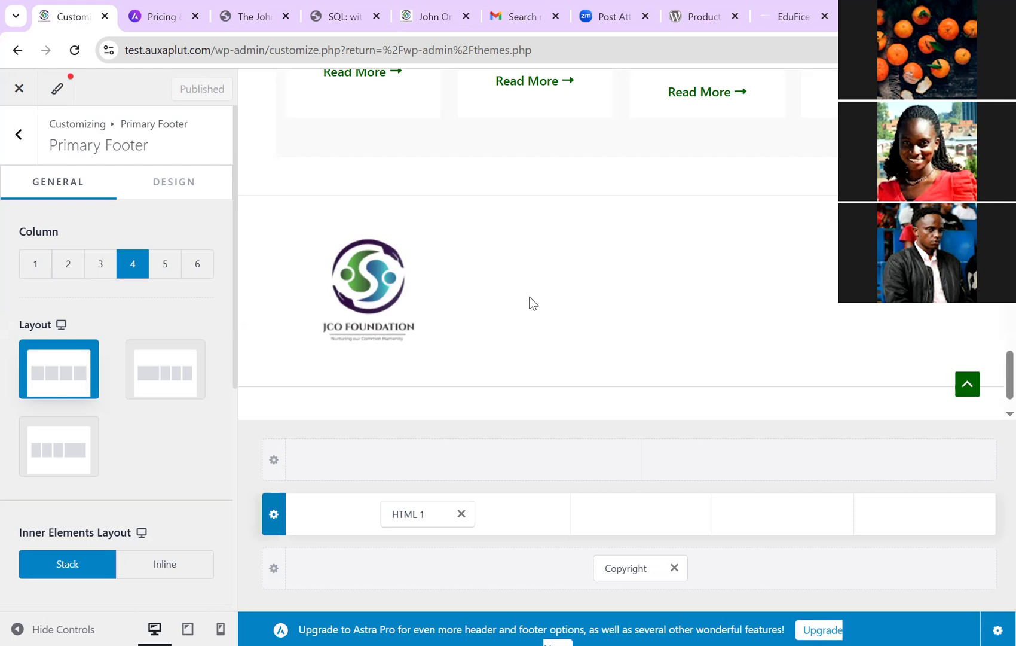
Step: Choose a different primary footer column-width layout, then open HTML 1 from Footer Builder
key("ctrl+5")
key("F5")
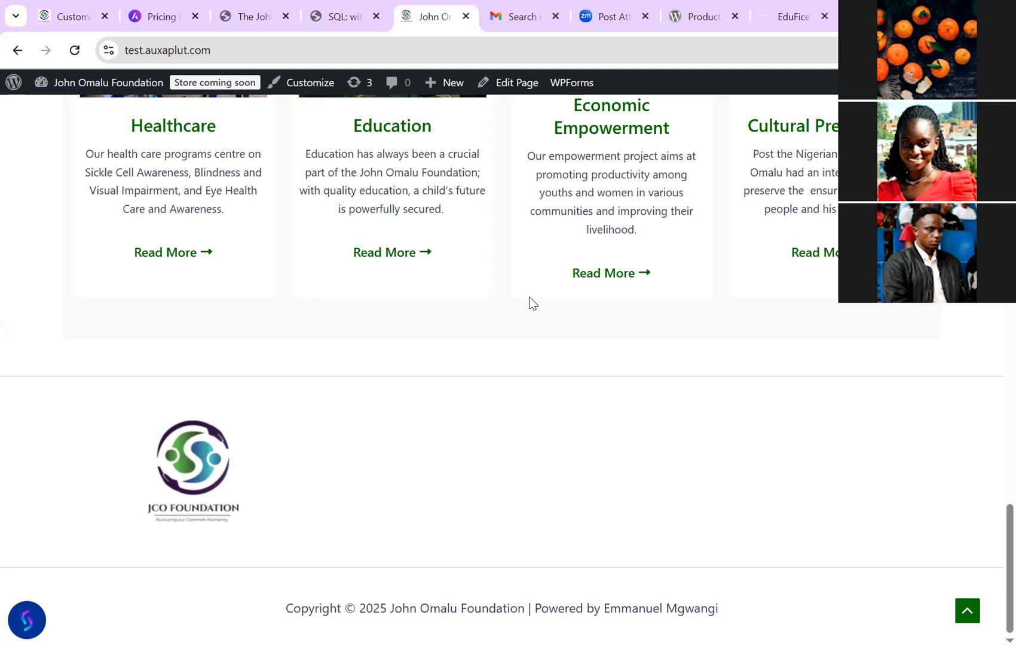
scroll(531, 303, "up", 2)
scroll(531, 303, "down", 2)
key("ctrl+1")
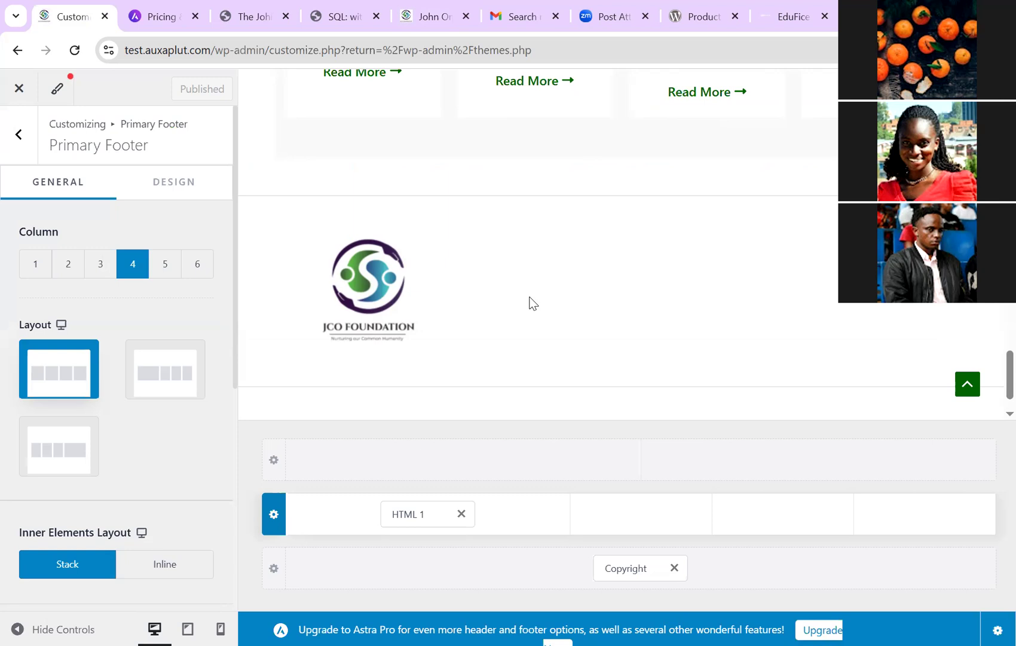
key("Down")
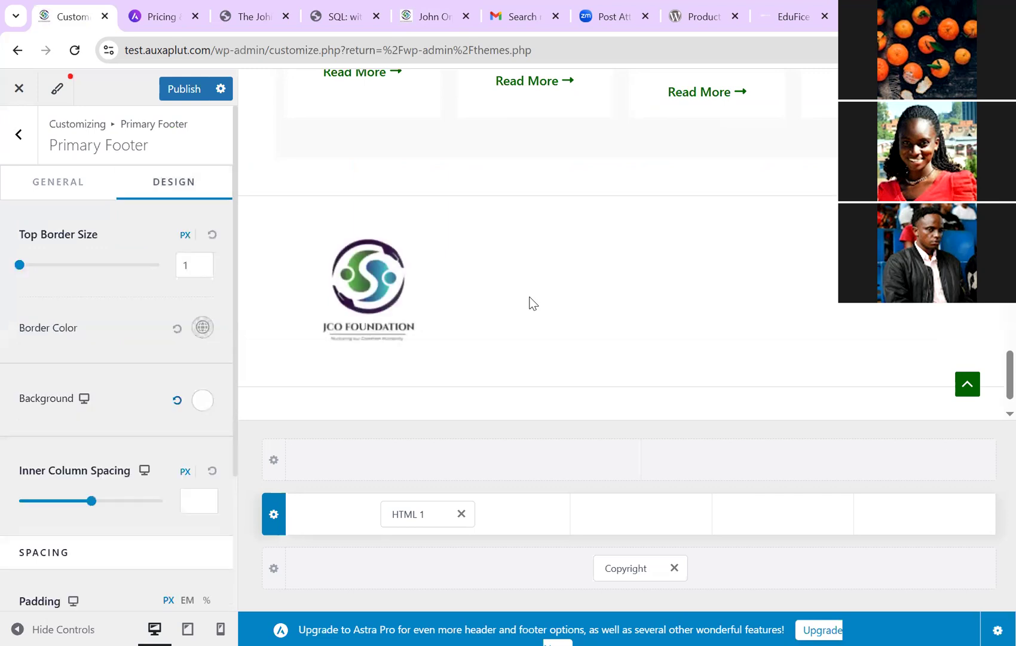
key("Escape")
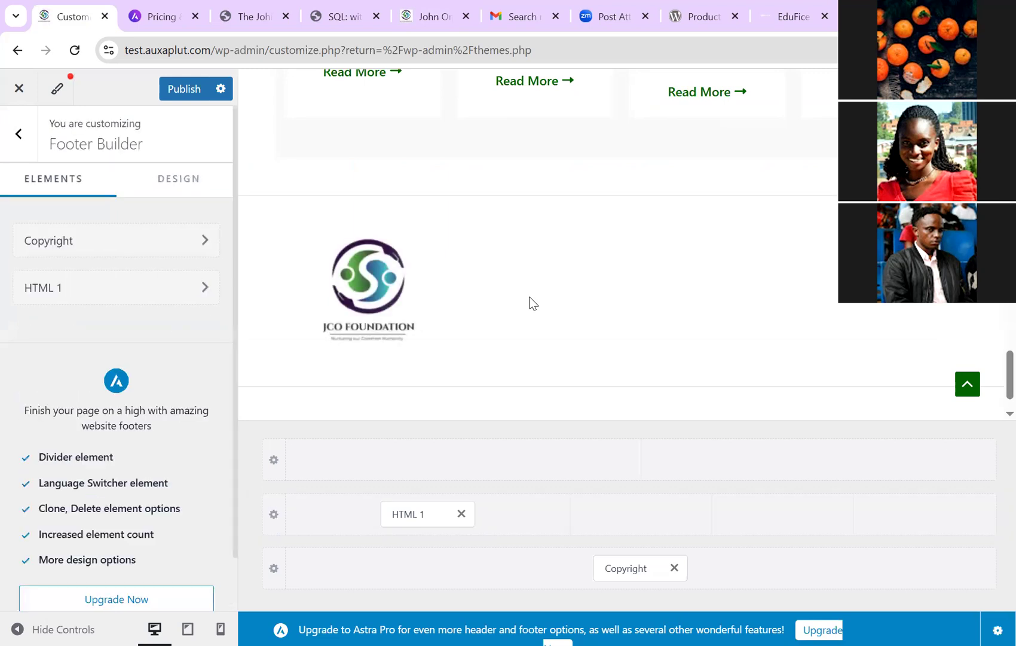
key("Return")
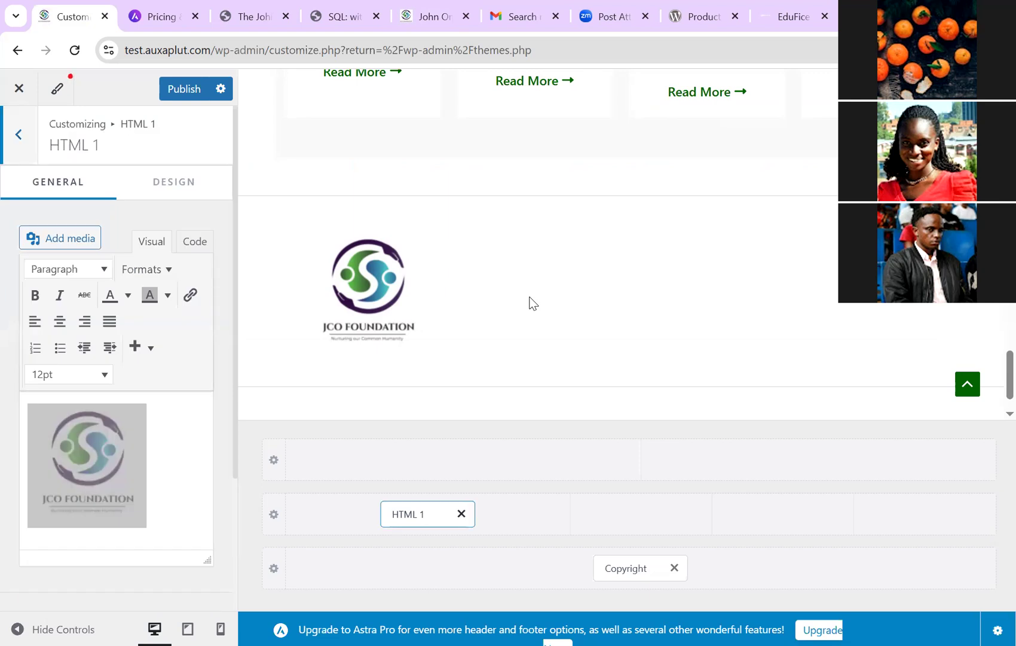
Step: Set the footer logo image size to Medium 300 × 300 and apply it
scroll(530, 303, "down", 4)
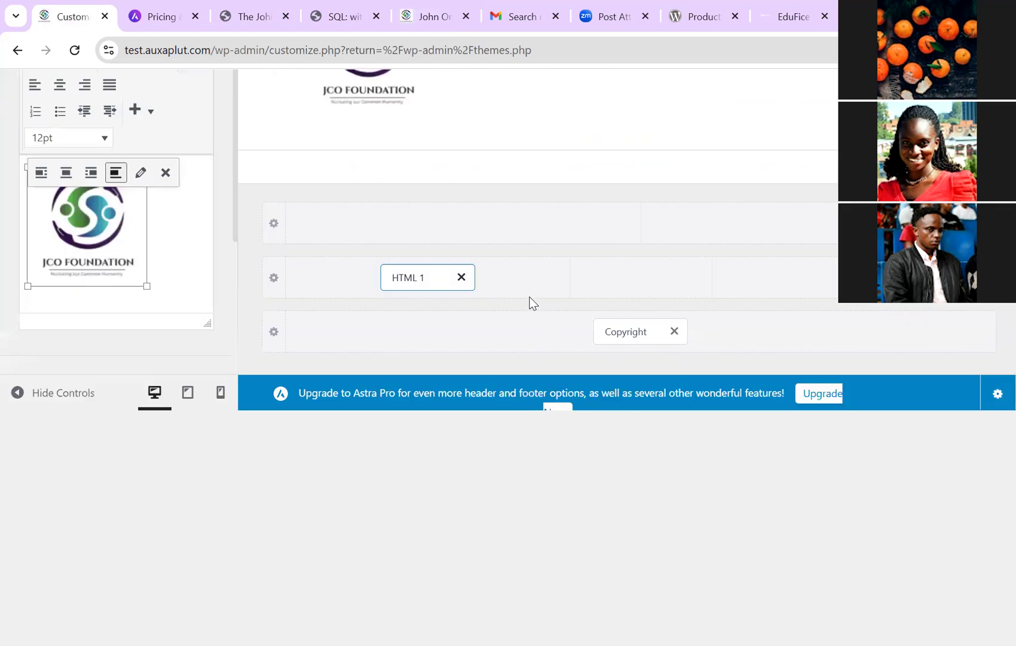
scroll(530, 304, "up", 1)
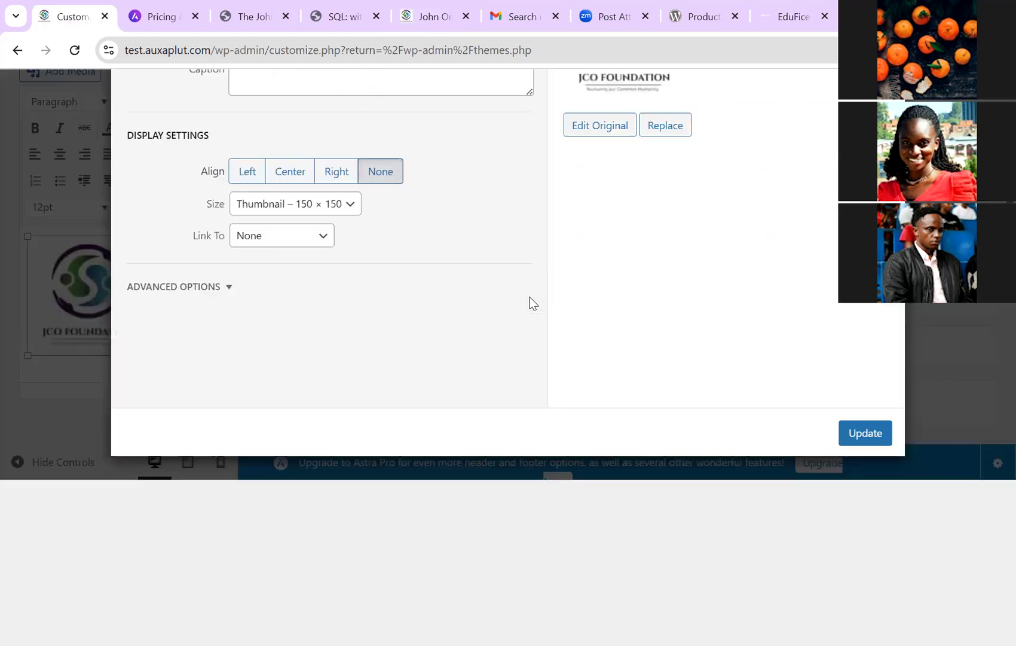
scroll(530, 304, "up", 3)
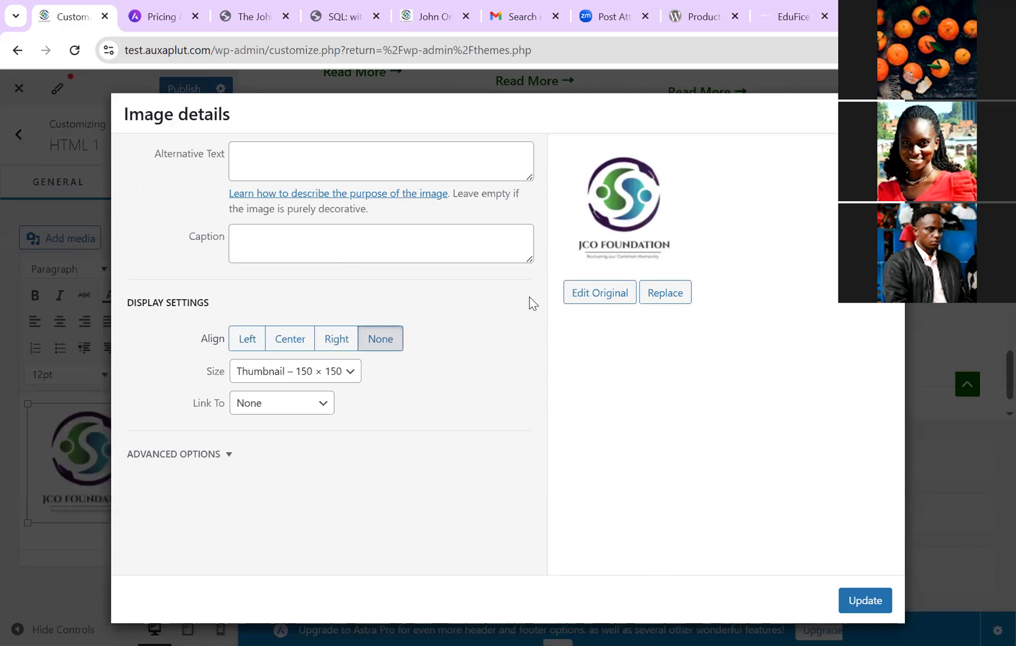
key("Down")
key("Return")
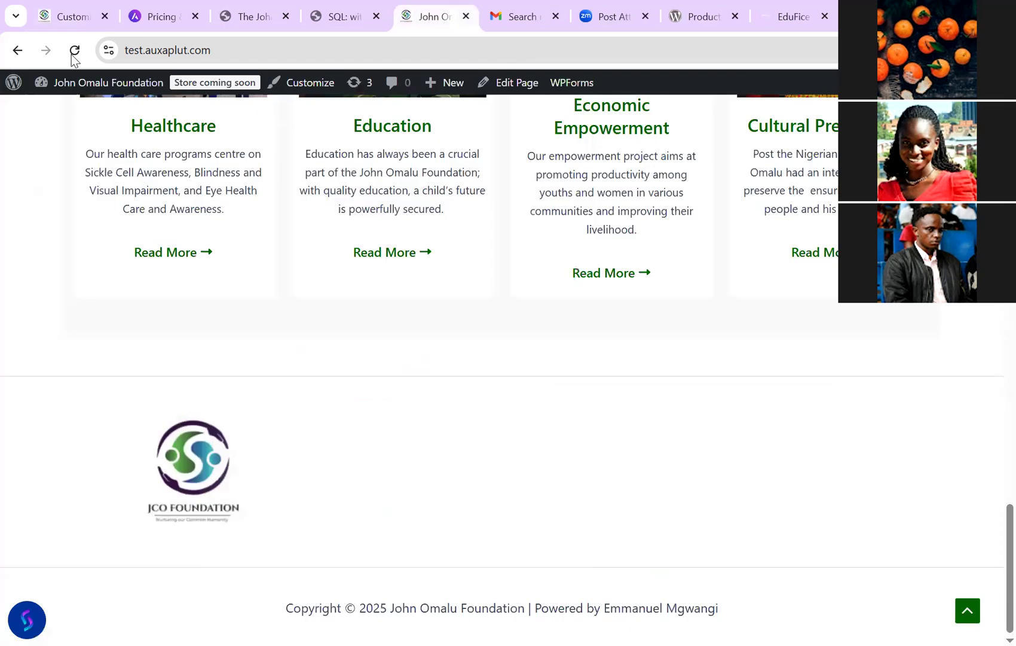
Step: Reload the site to check the larger logo, then switch to the johnomalufoundation.org tab
left_click(73, 54)
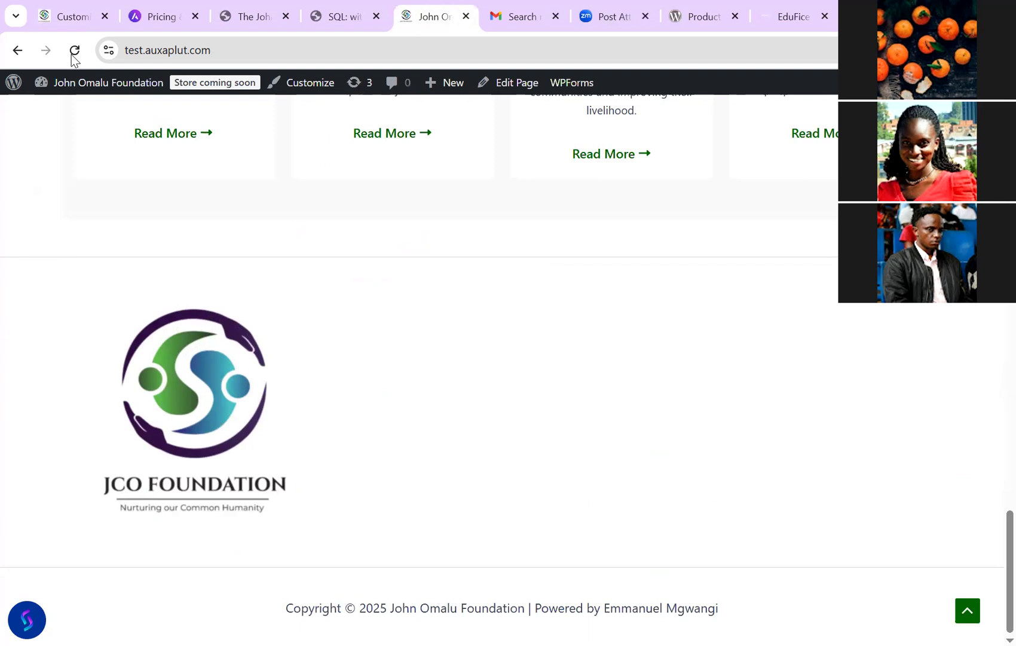
left_click(73, 54)
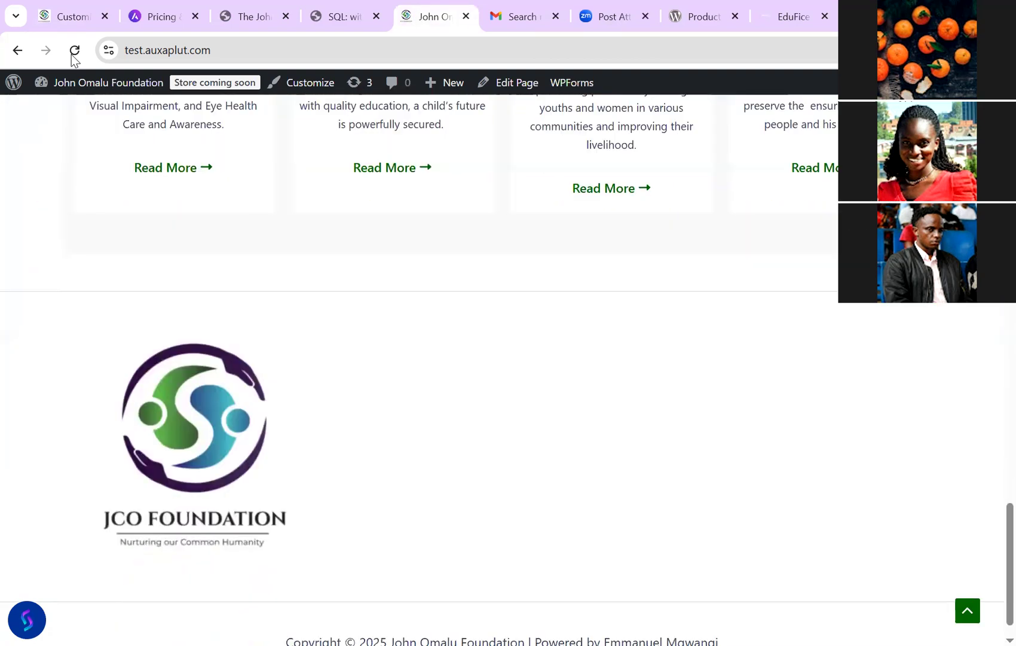
key("Page_Up")
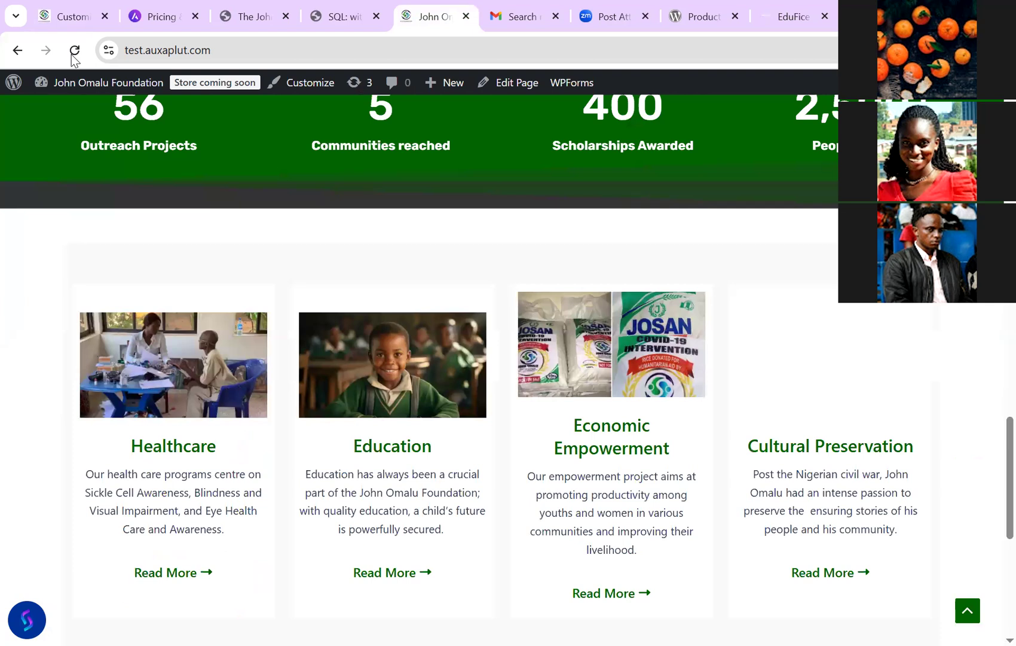
key("ctrl+3")
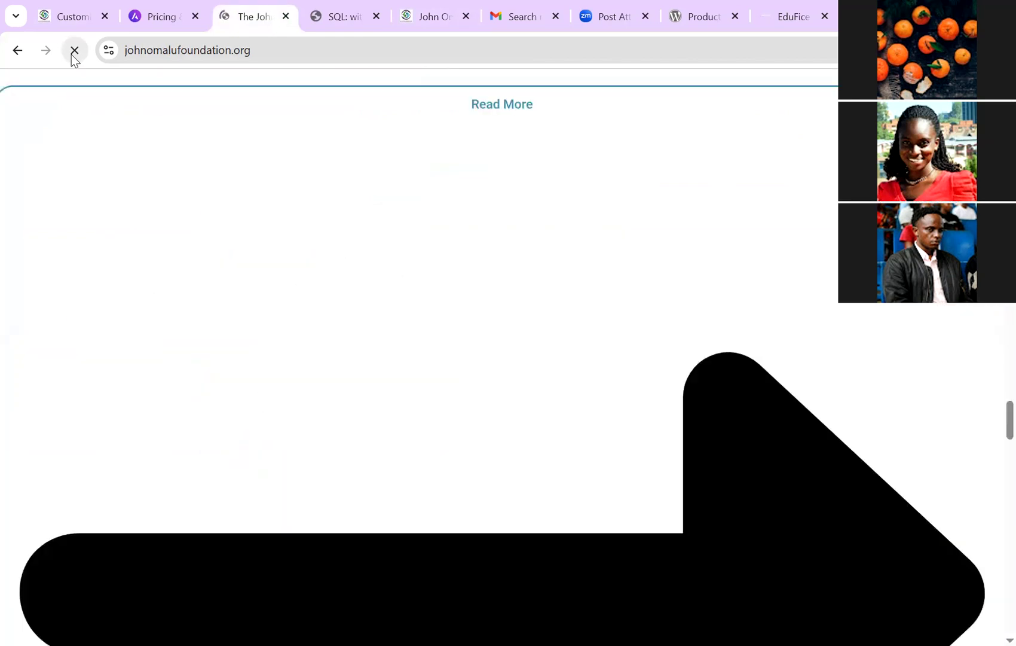
left_click(74, 51)
left_click(72, 55)
left_click(72, 55)
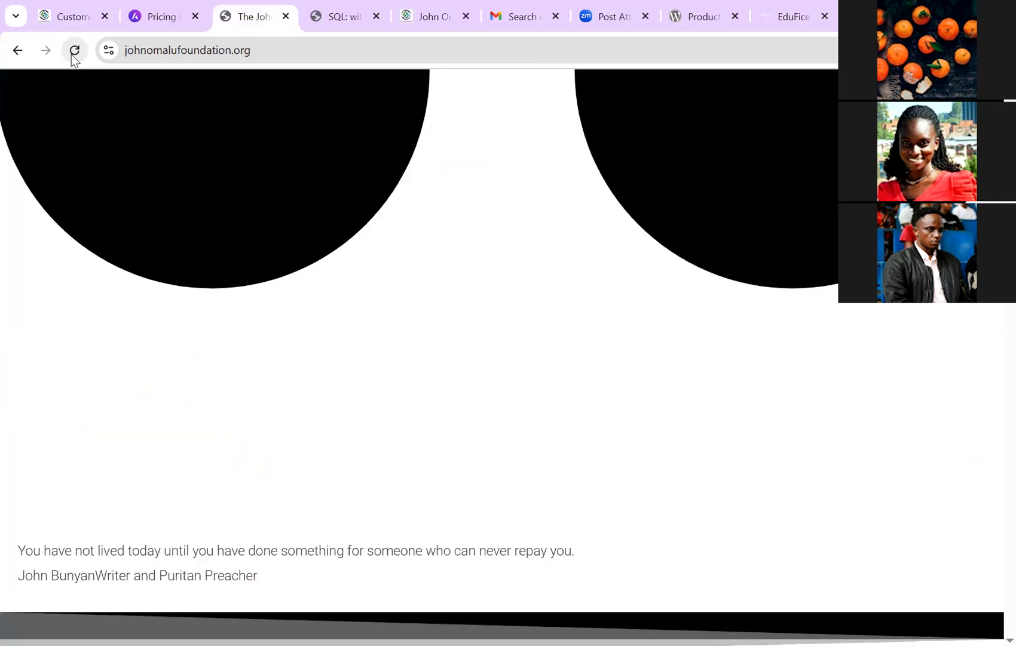
left_click(74, 58)
key("Home")
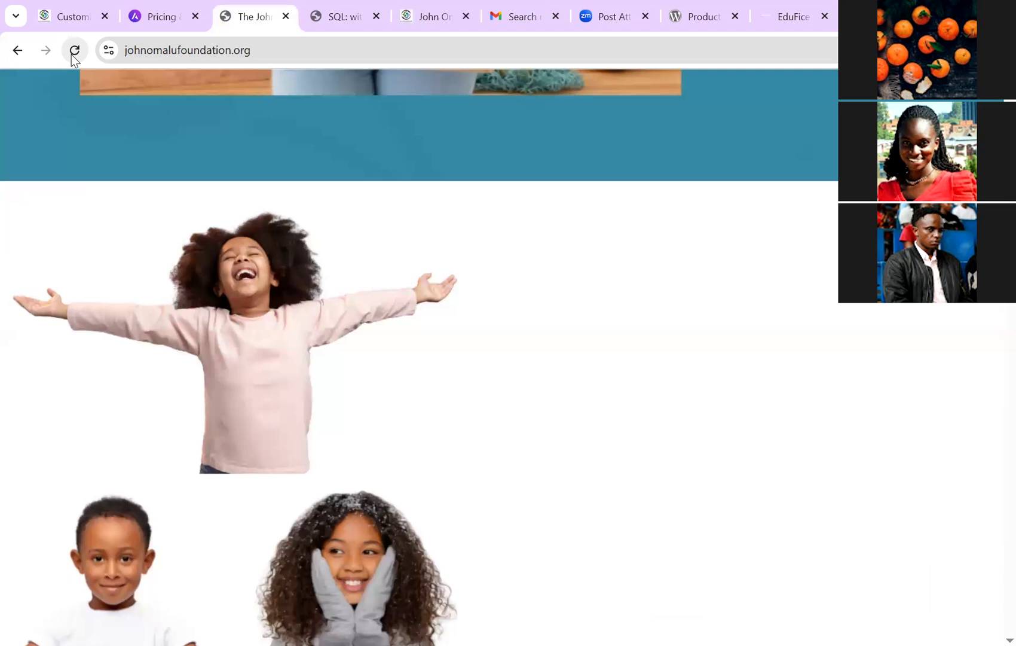
left_click(73, 51)
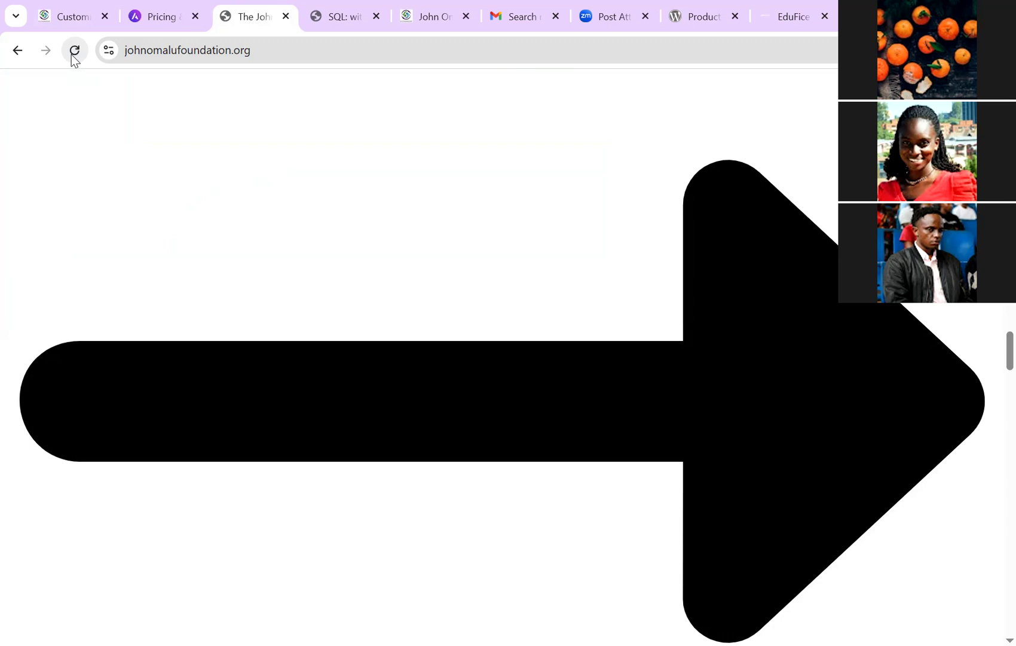
left_click(71, 55)
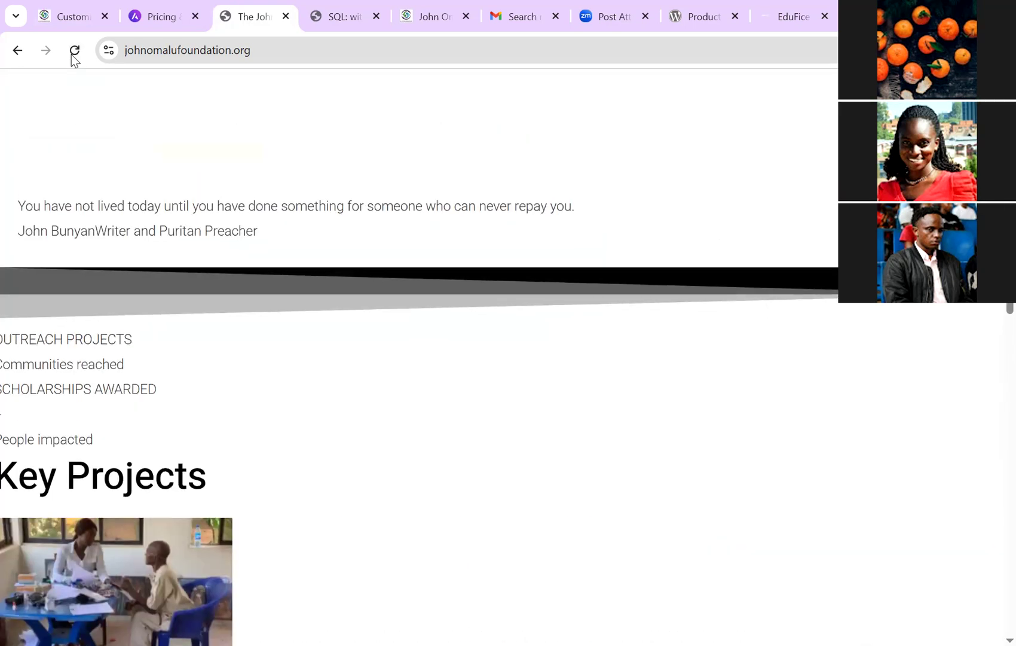
Step: Load the site's wp-admin login page, go back to the homepage, then return to the Customizer
key("ctrl+l")
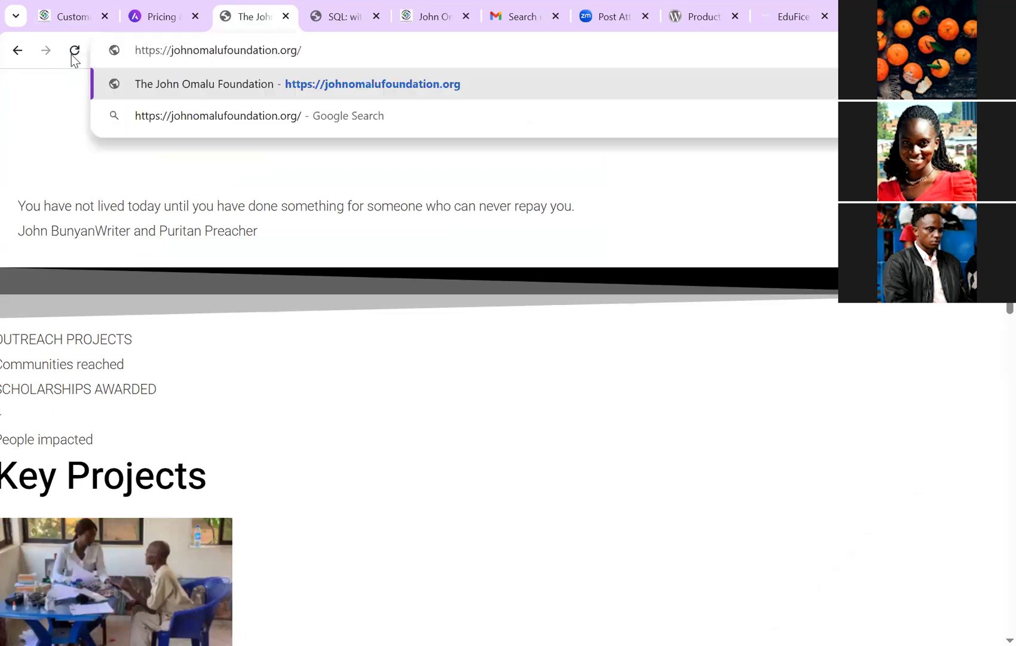
type("wp")
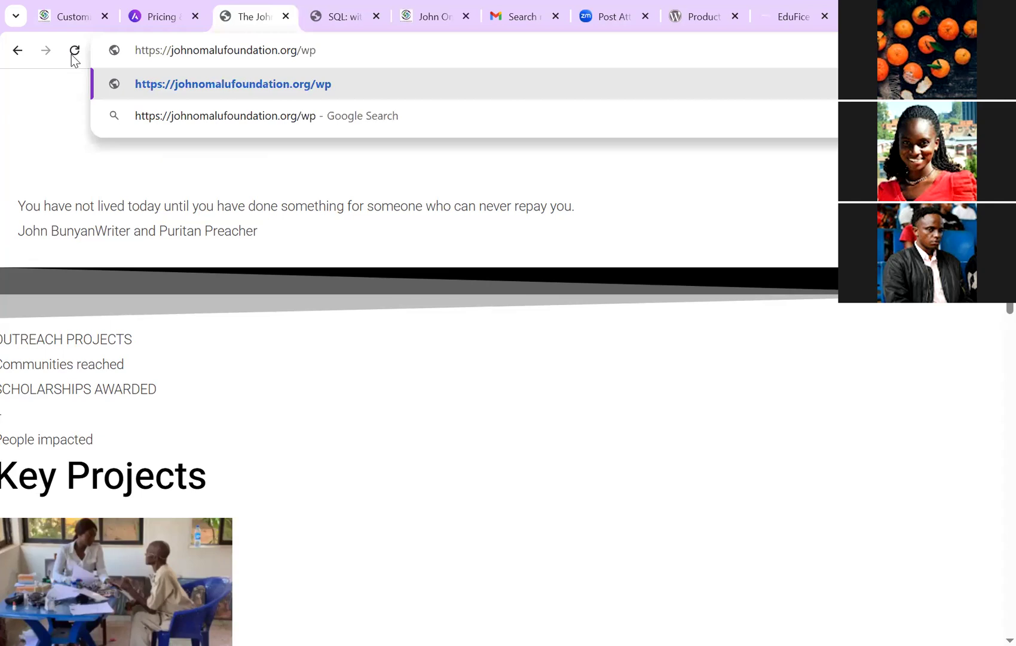
type("-a")
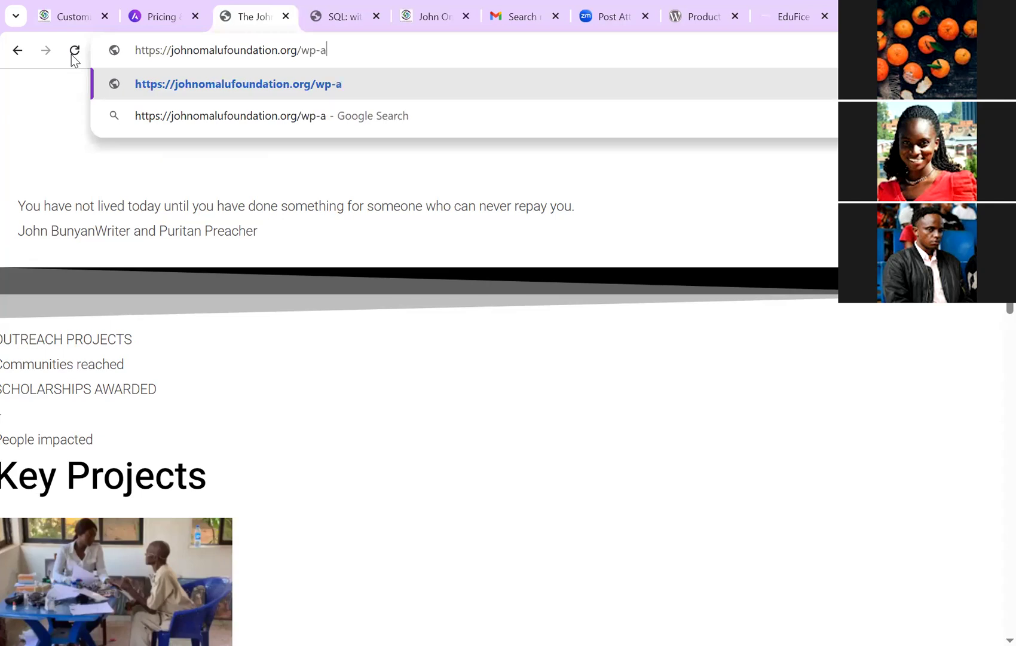
type("dmin")
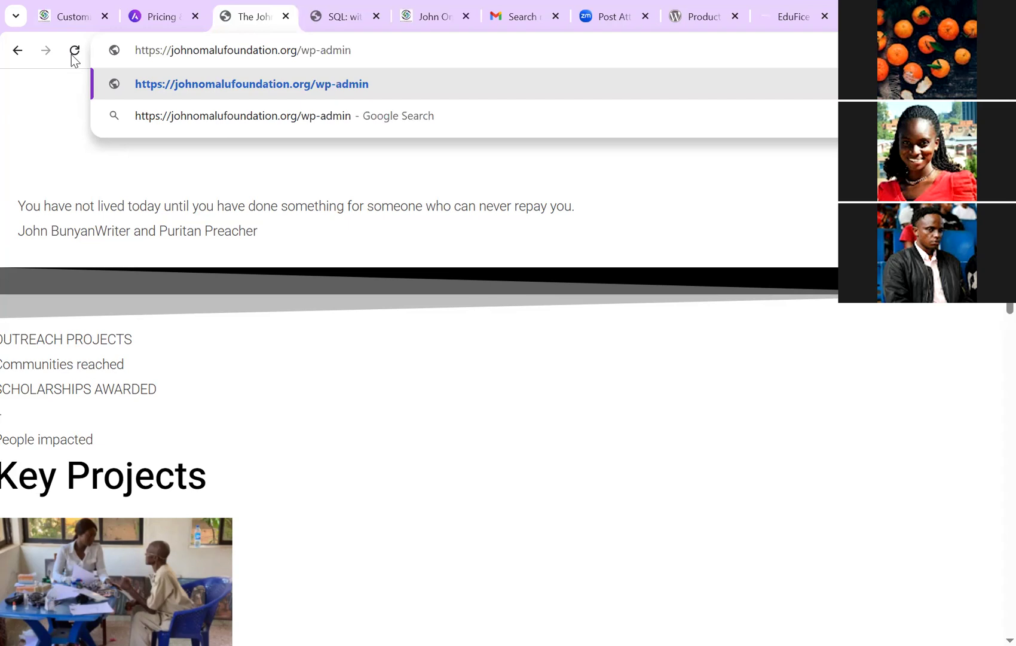
key("Return")
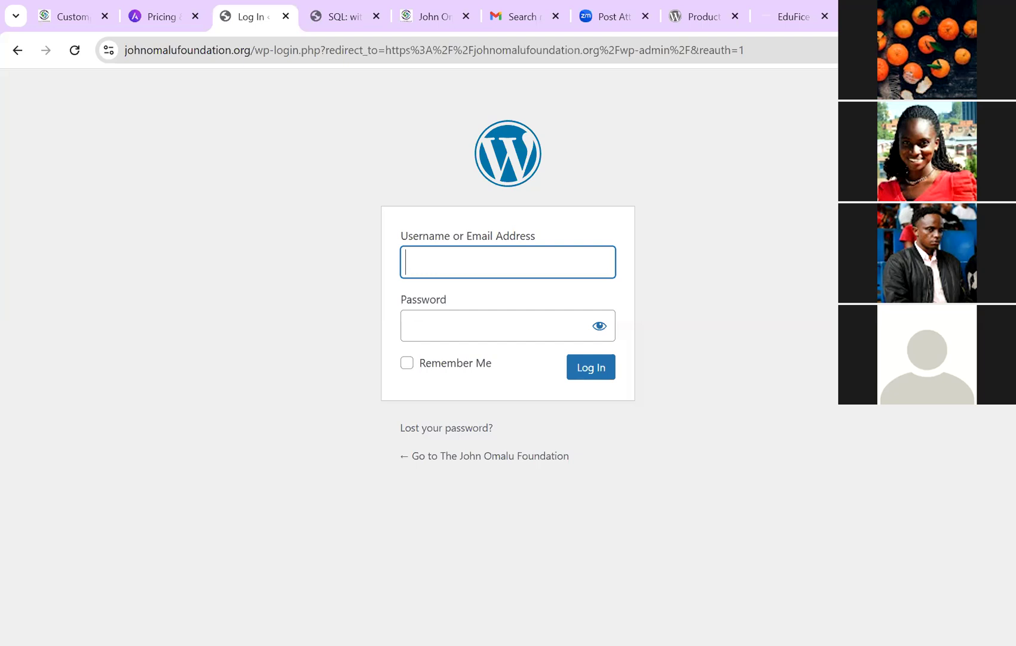
left_click(9, 56)
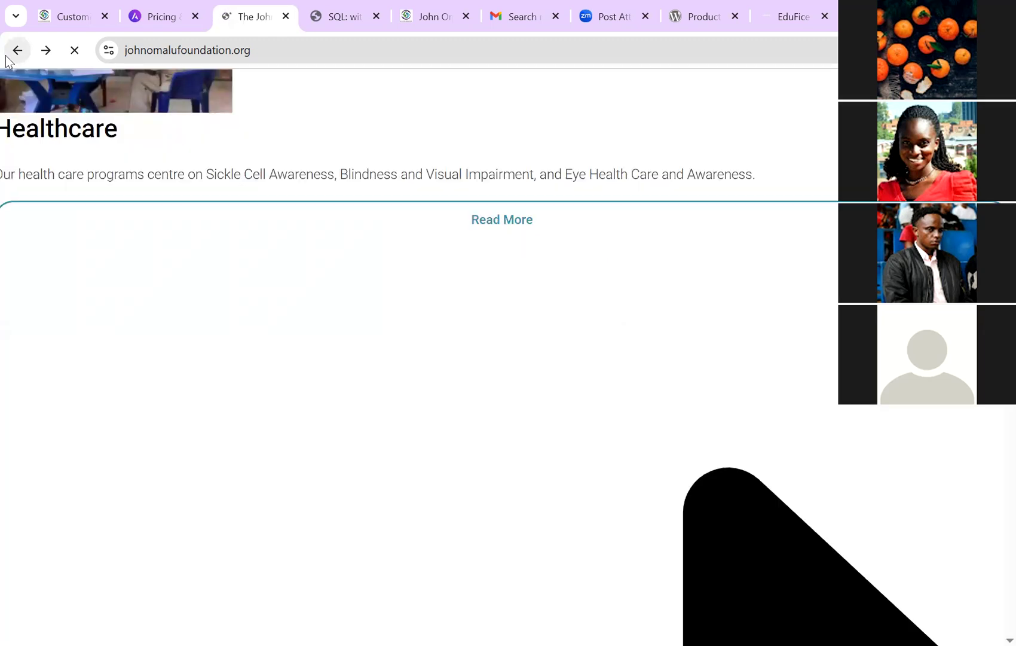
key("ctrl+1")
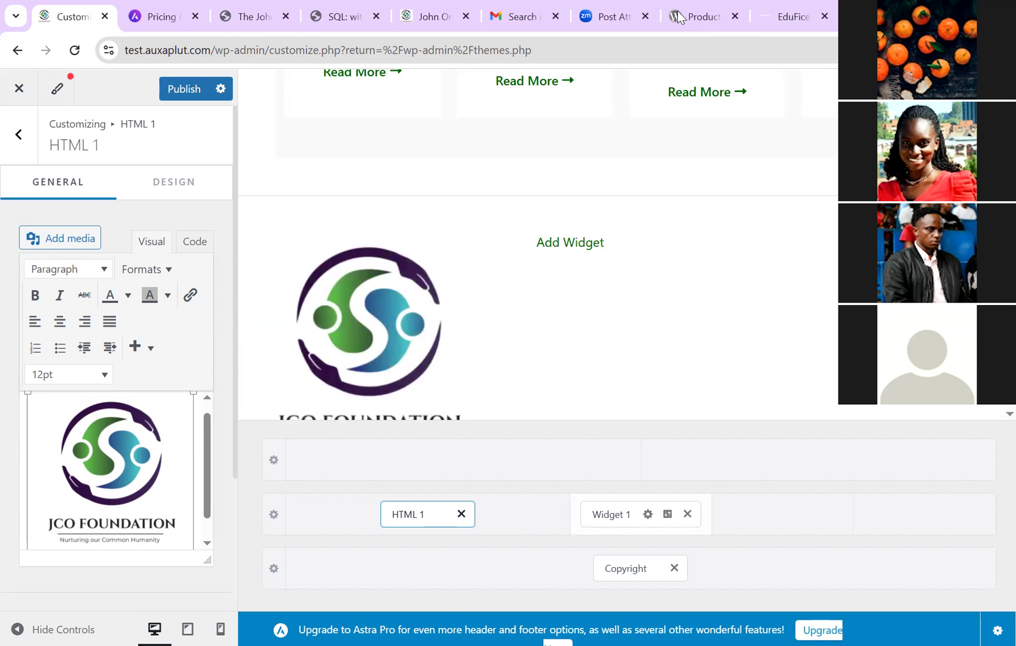
Step: Open Widget 1, search blocks for 'nav' without adding one, and back out to the main panel
key("Escape")
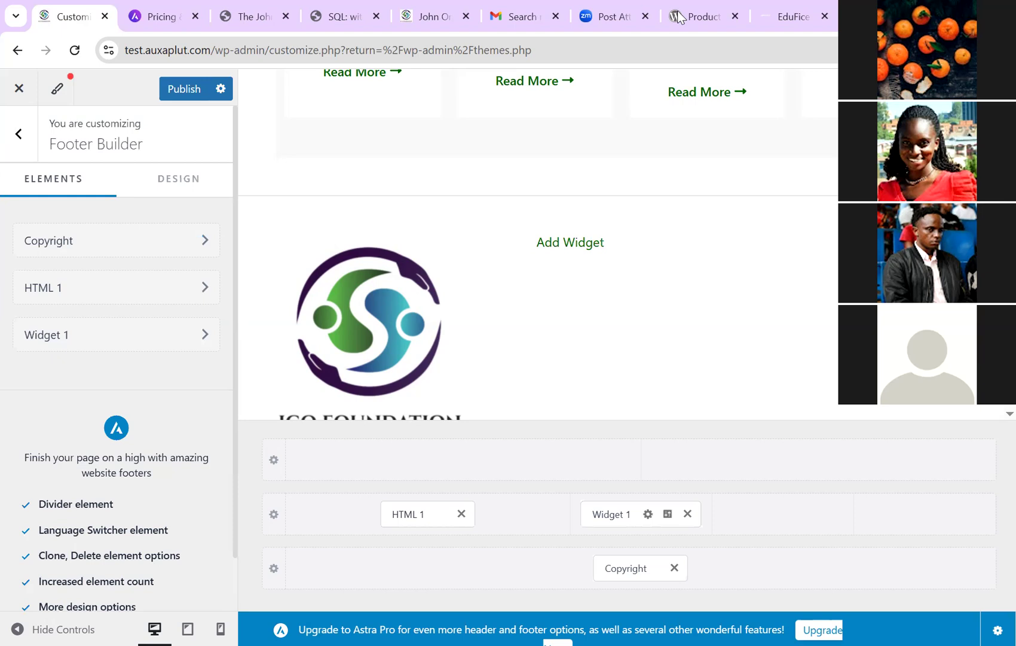
left_click(116, 335)
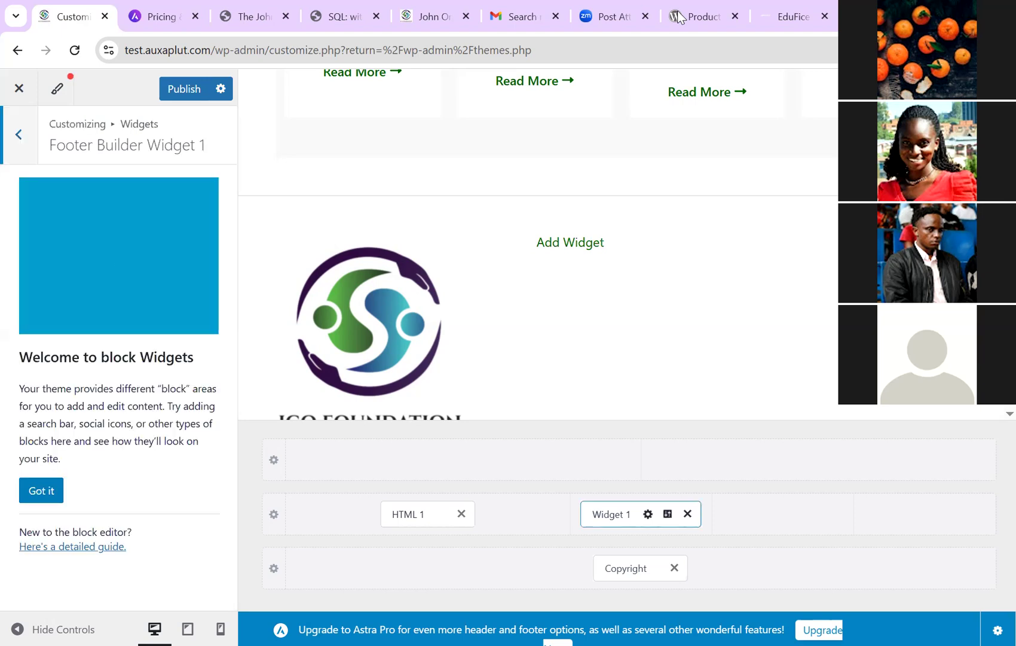
left_click(41, 491)
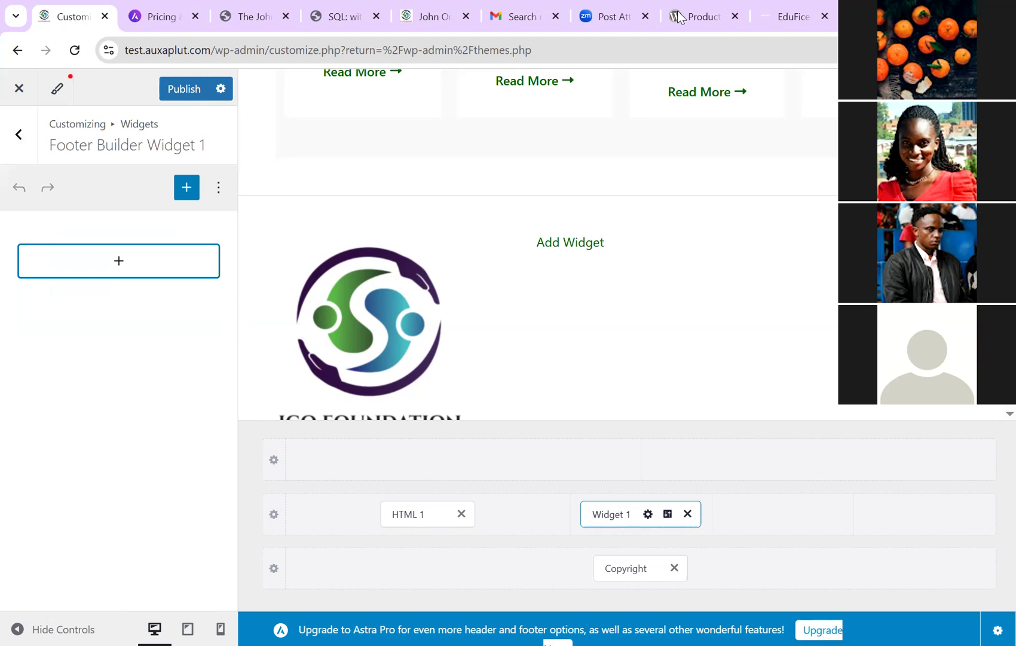
left_click(118, 261)
type("nav")
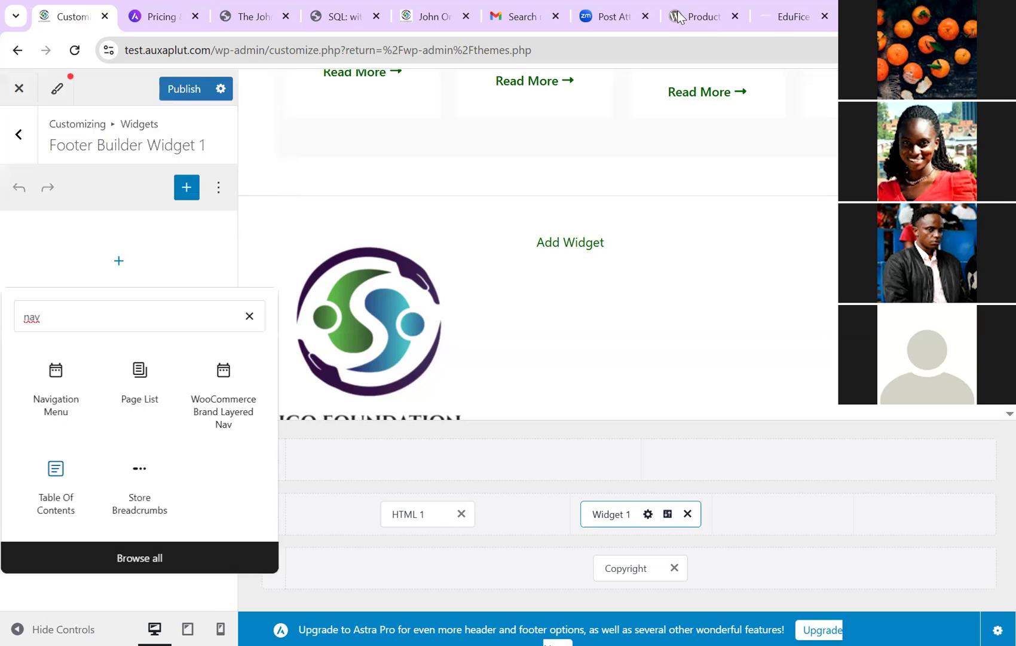
key("Escape")
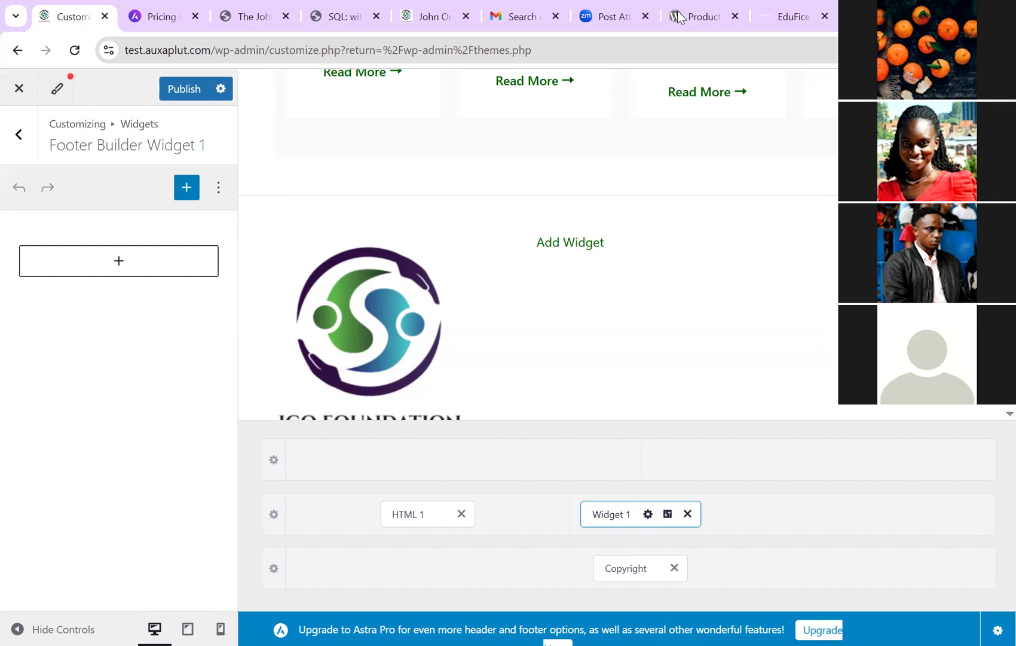
key("Escape")
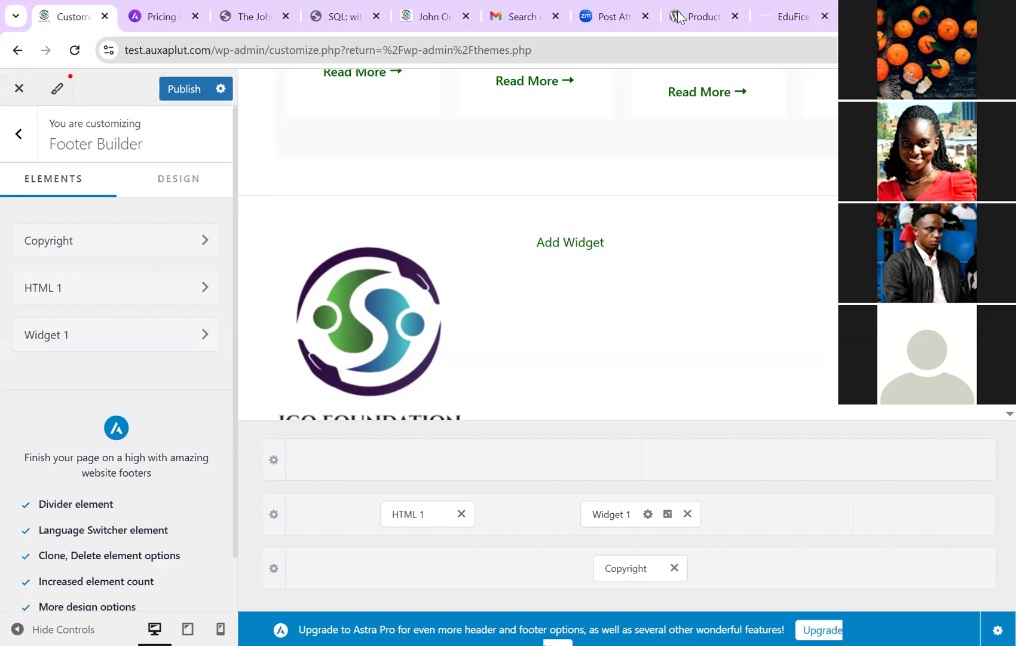
key("Escape")
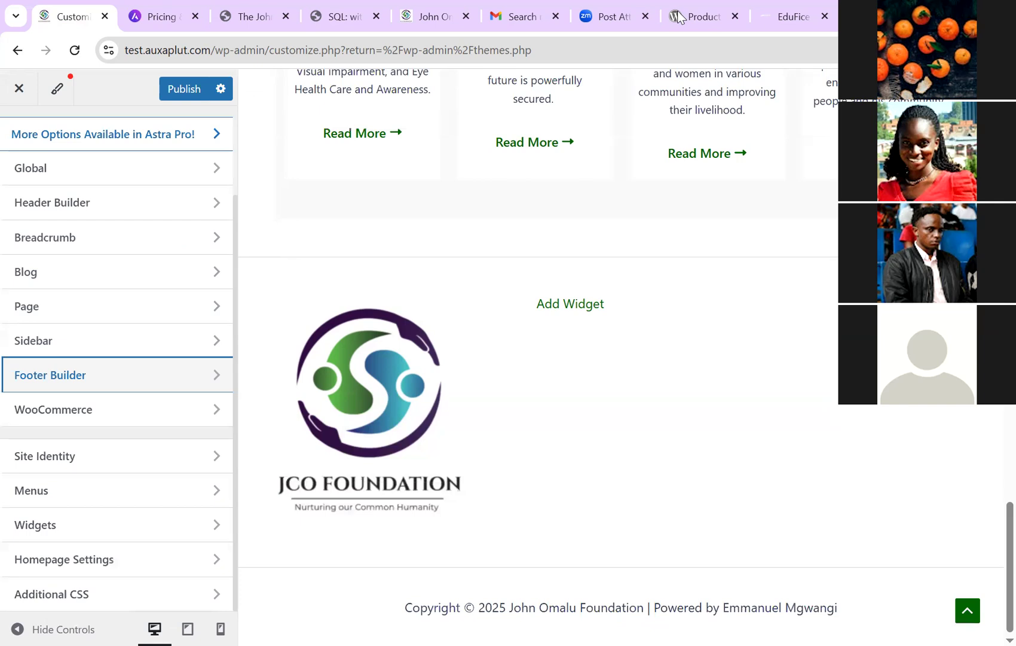
Step: Enter the Footer Builder section
key("Return")
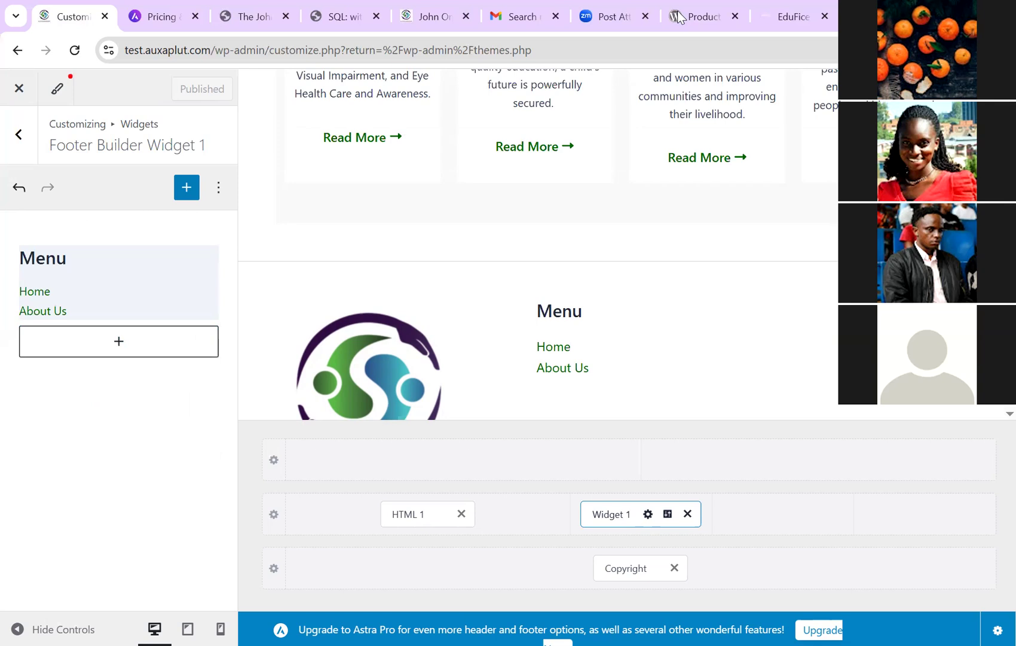
key("ctrl+5")
key("F5")
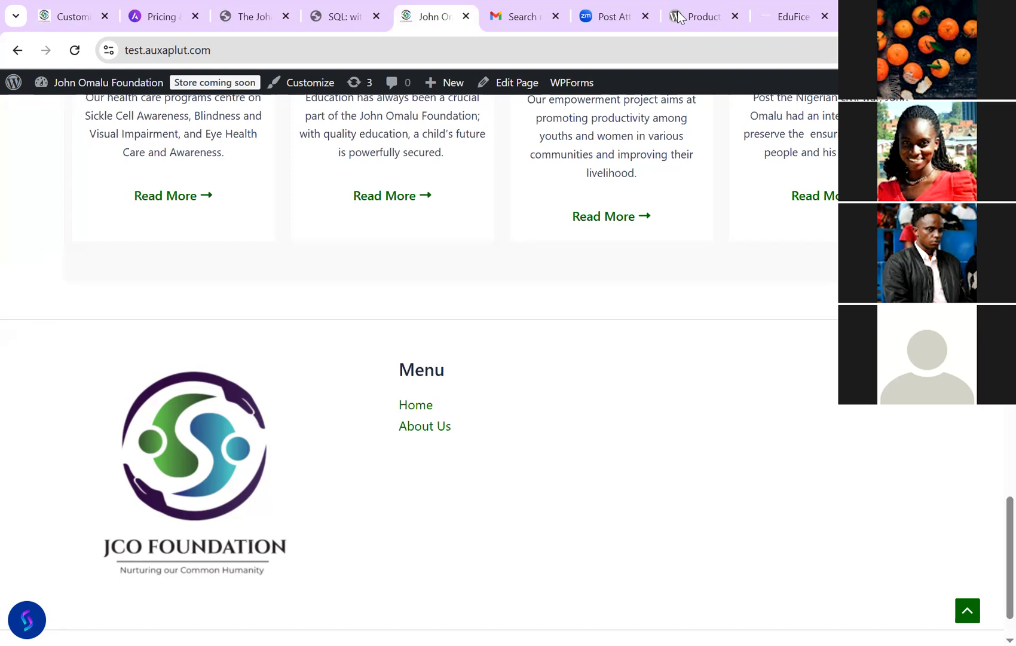
key("ctrl+1")
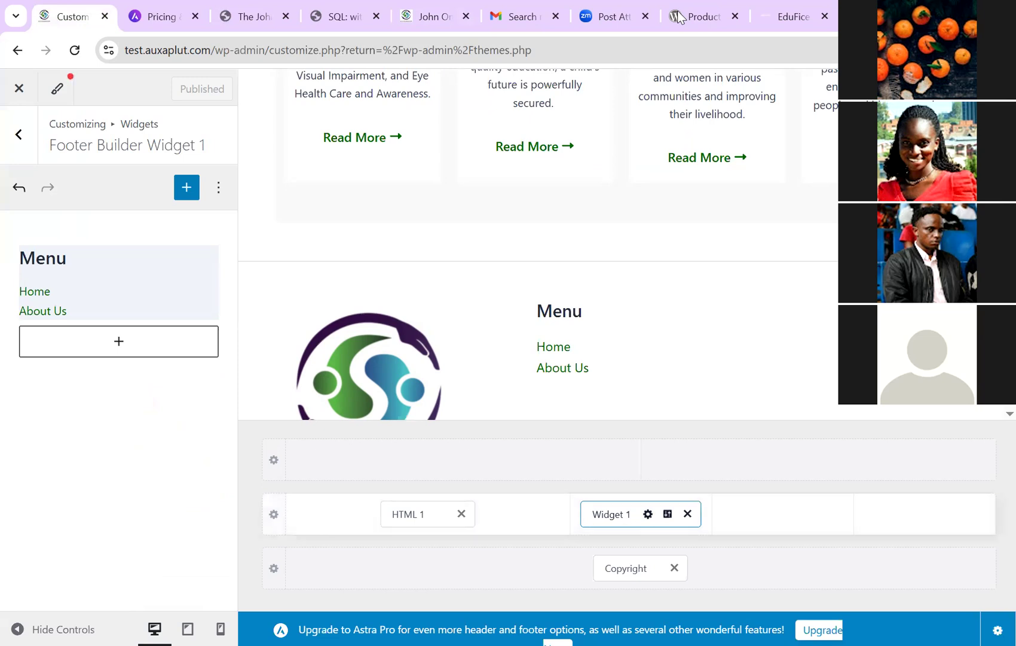
Step: Reopen Widget 1, browse footer element choices without adding any, and open Widget 1's Design settings
key("Escape")
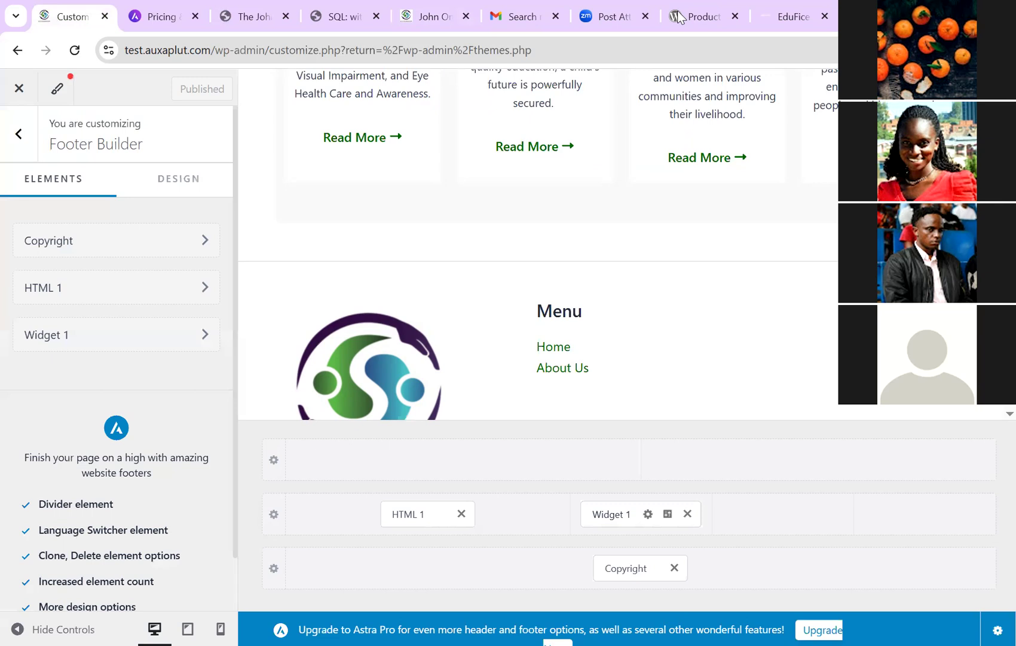
key("Return")
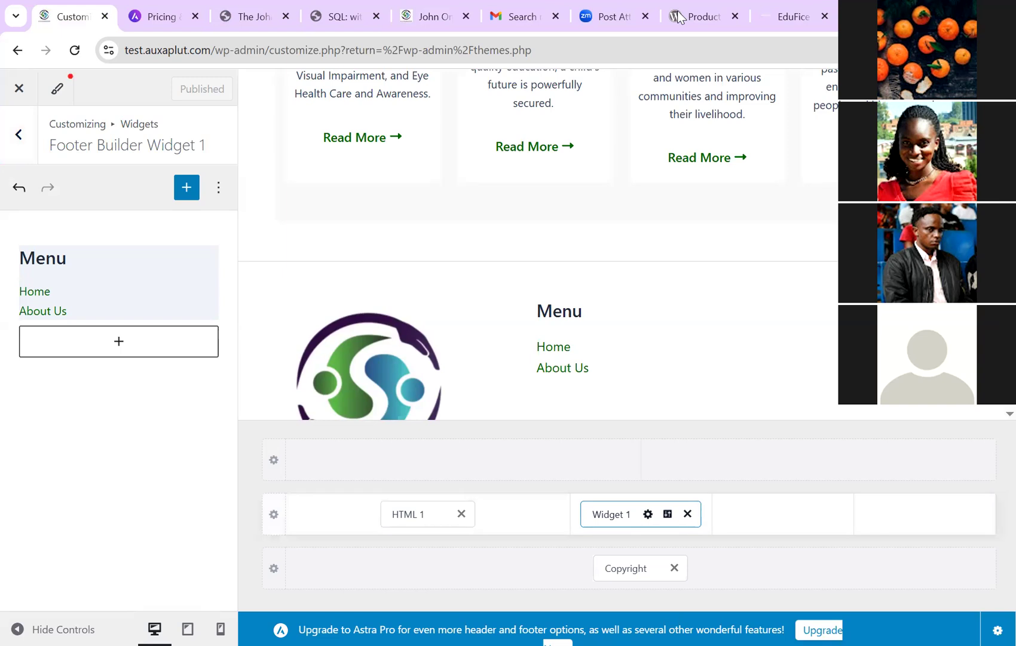
key("Return")
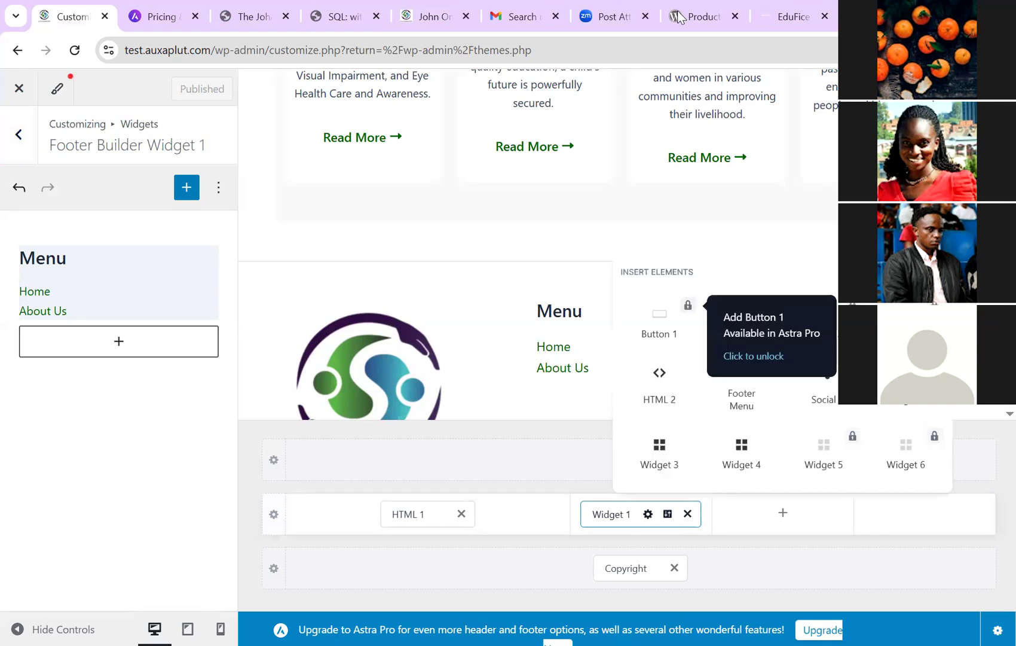
key("Return")
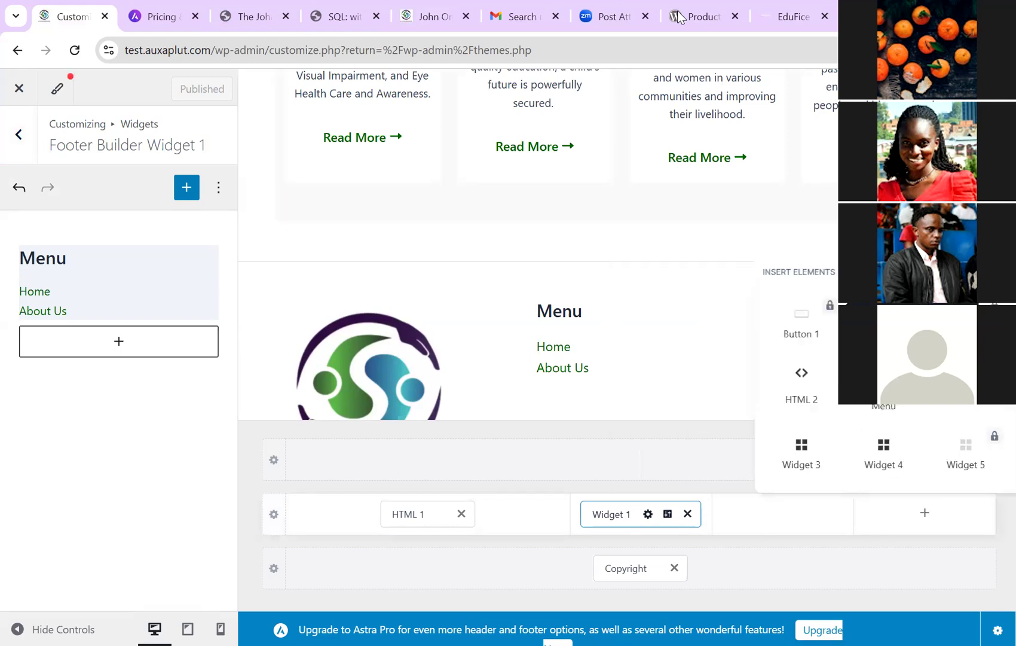
key("Escape")
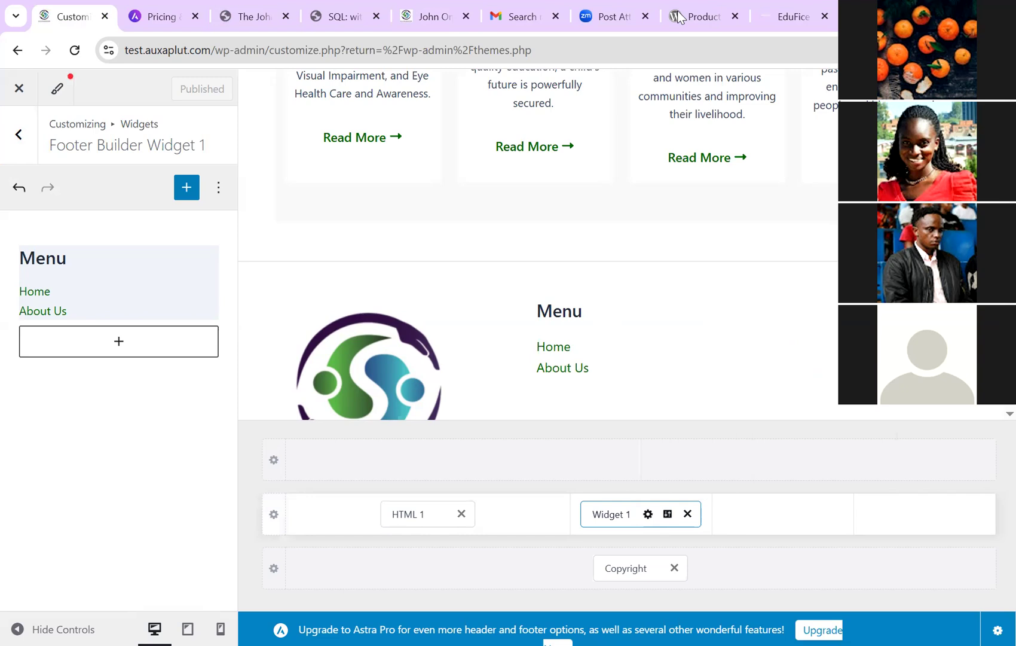
left_click(668, 513)
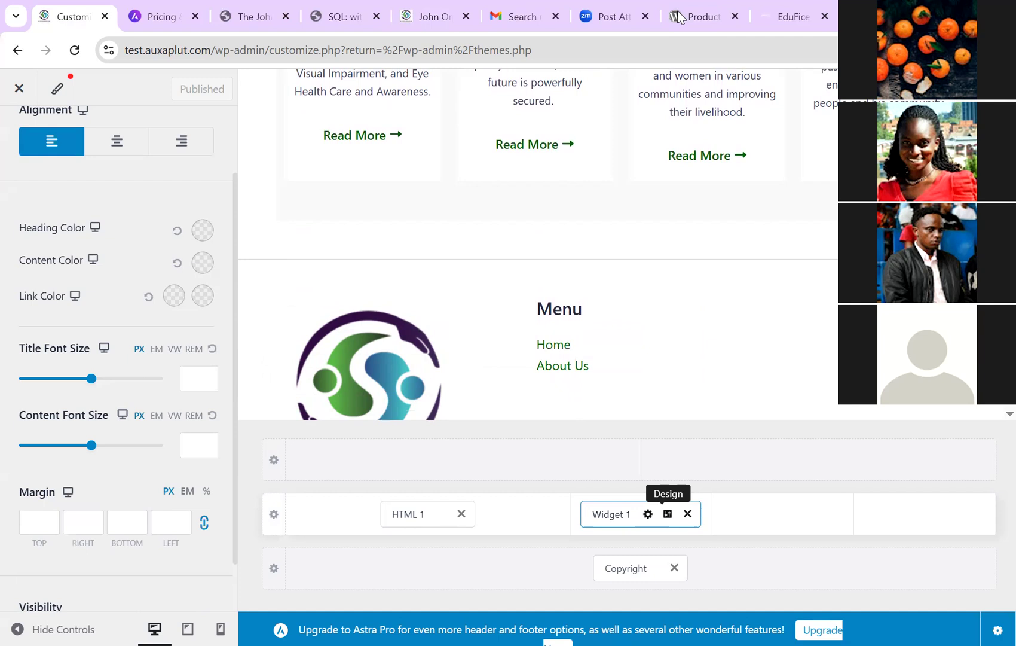
left_click(195, 347)
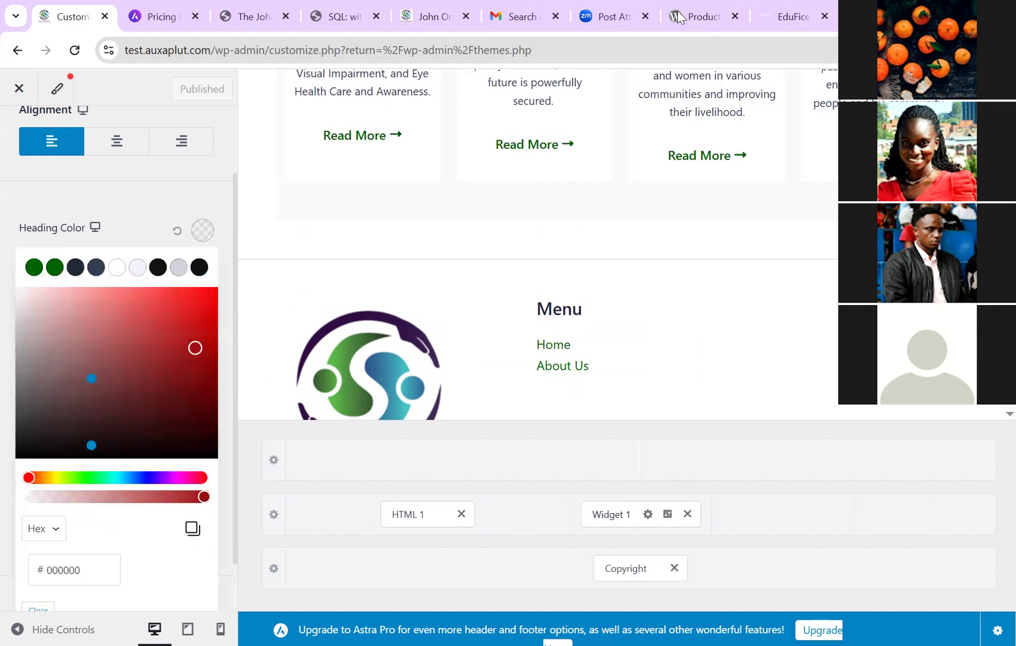
left_click(197, 412)
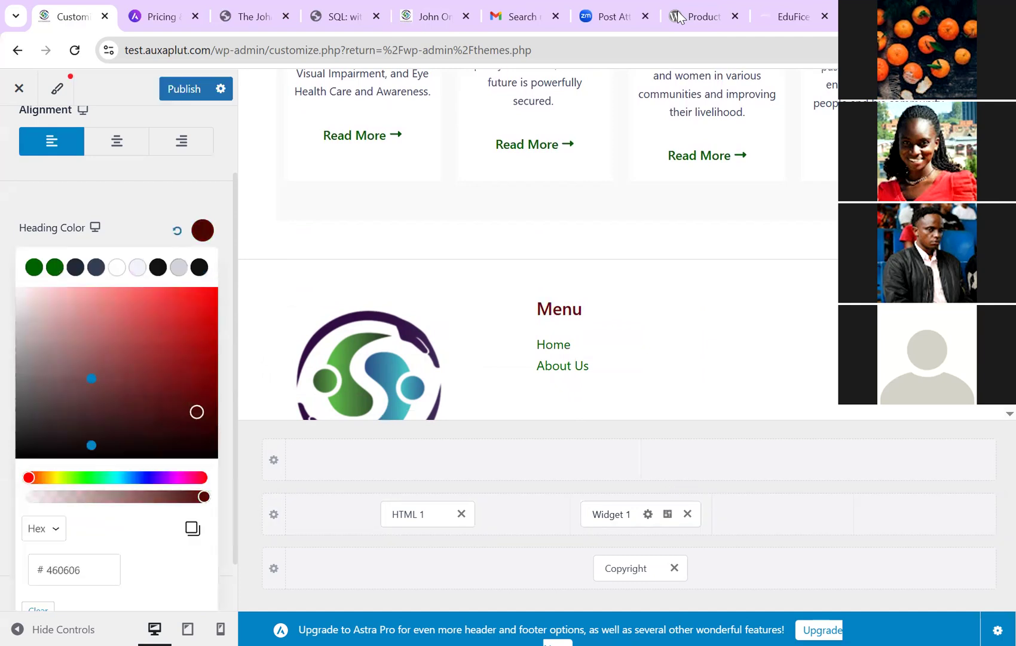
left_click(198, 323)
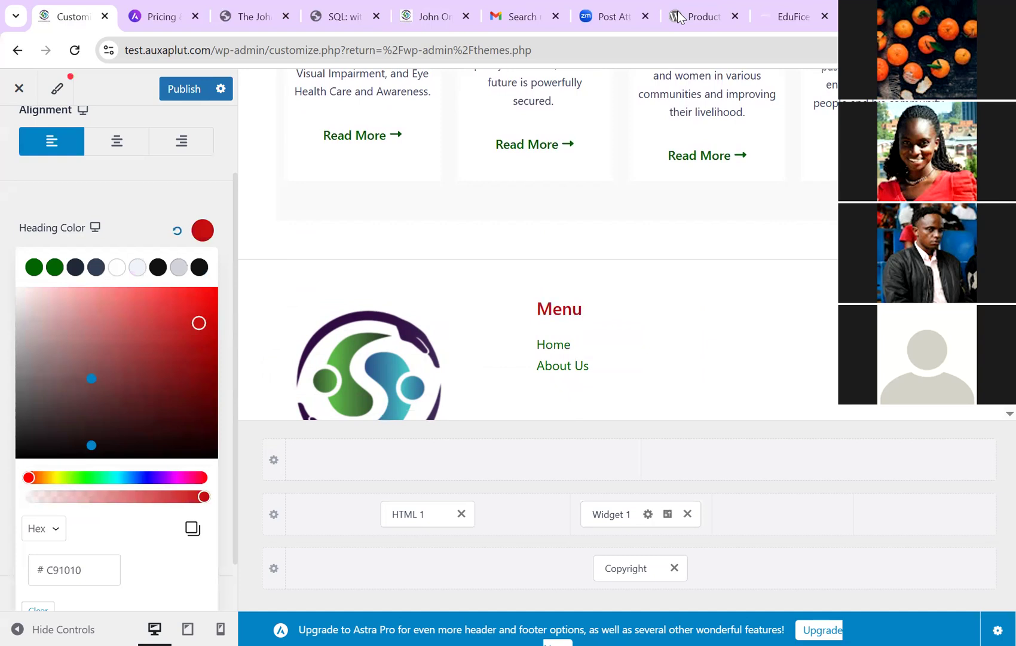
left_click(177, 230)
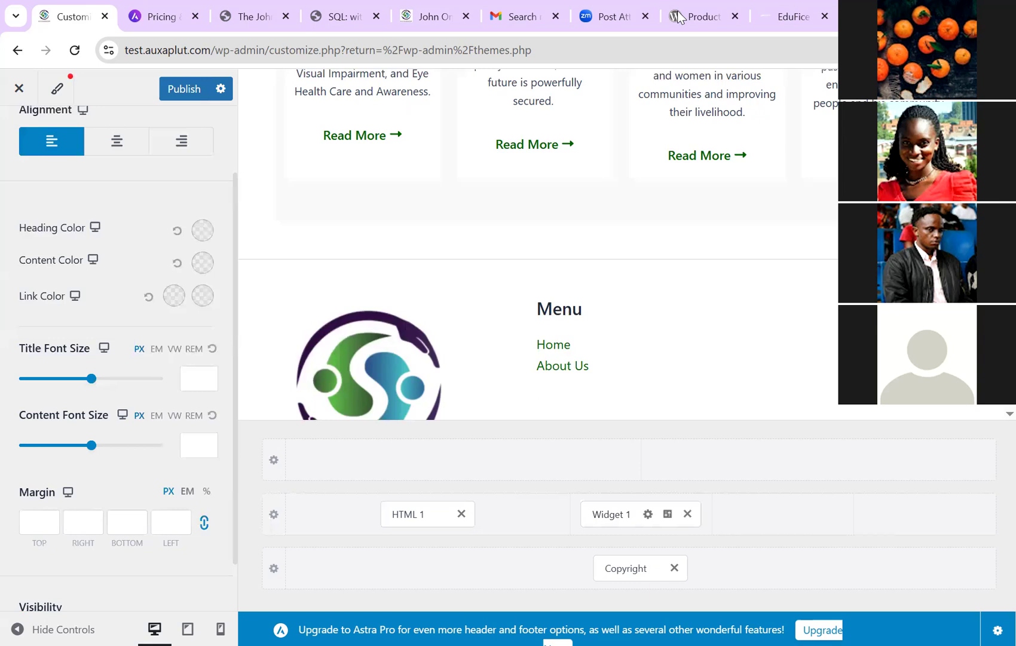
key("Return")
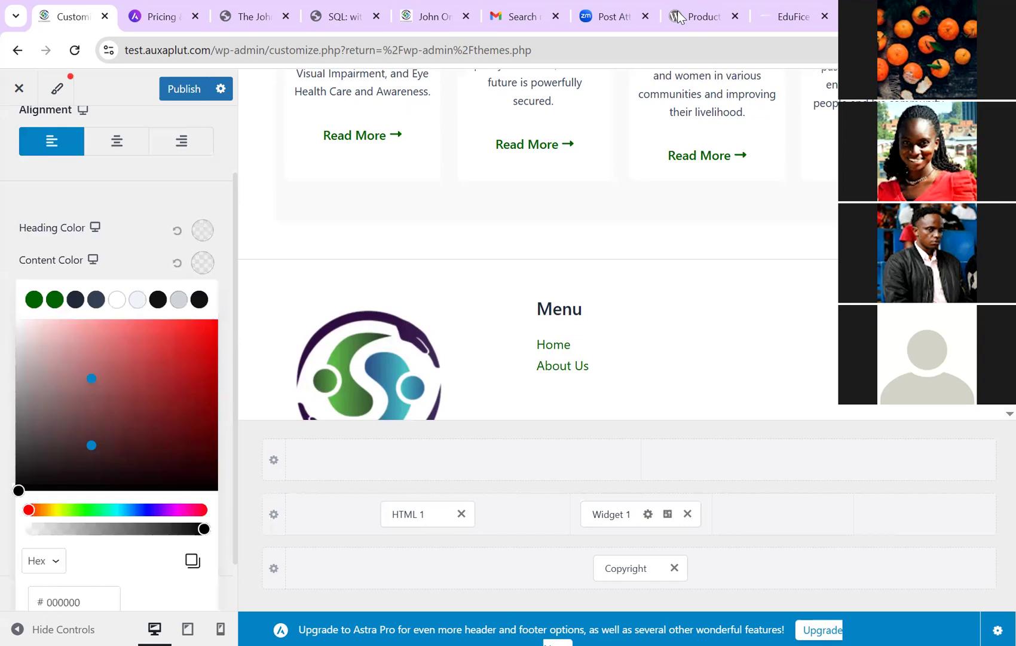
key("Return")
key("Return")
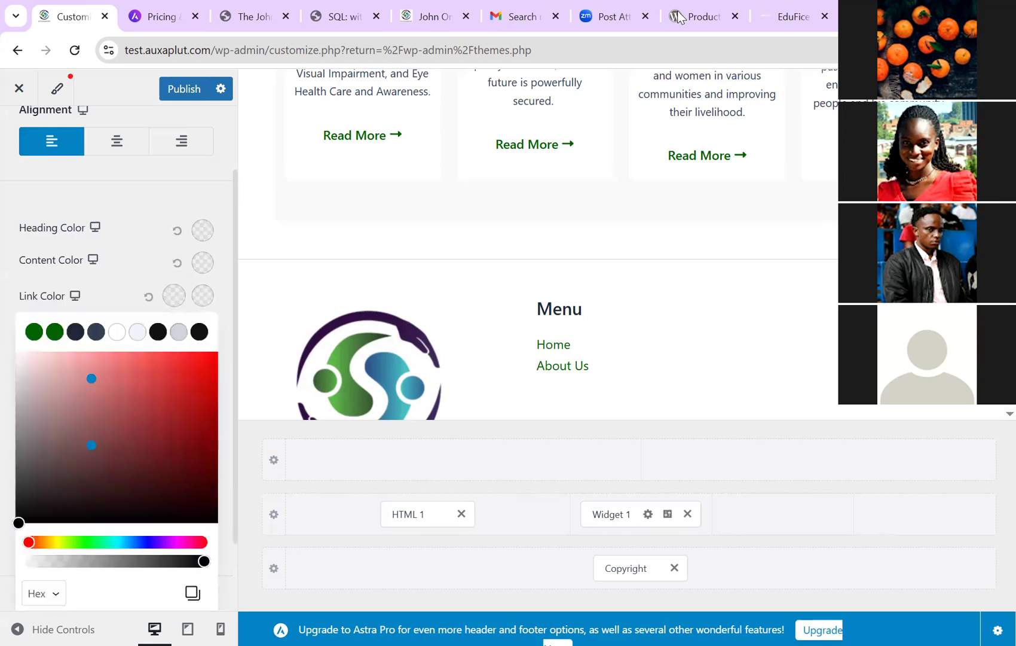
key("Return")
key("Return")
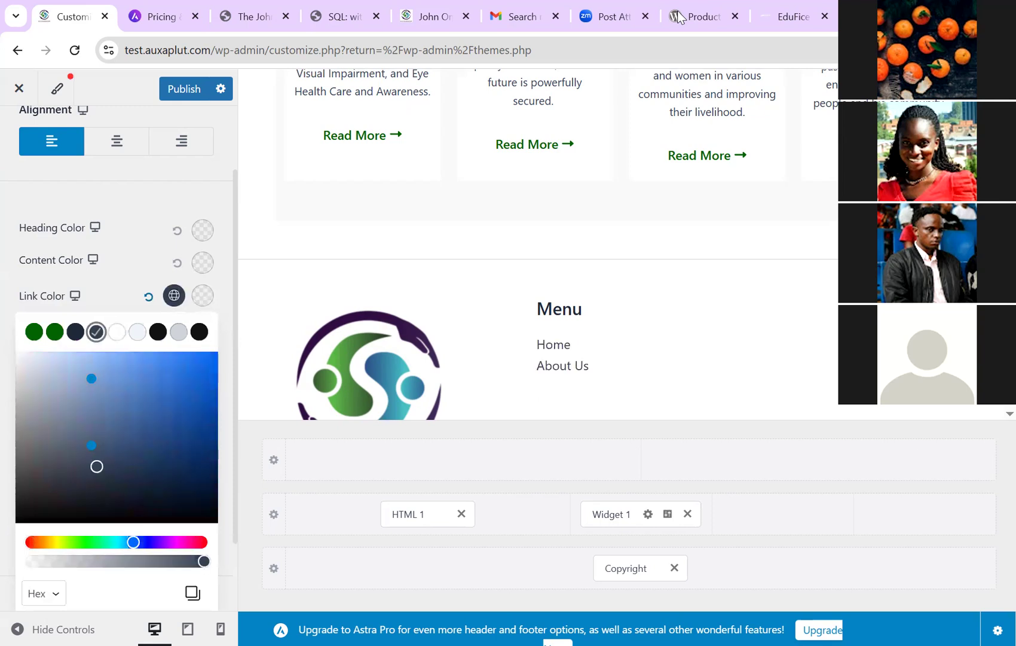
key("Return")
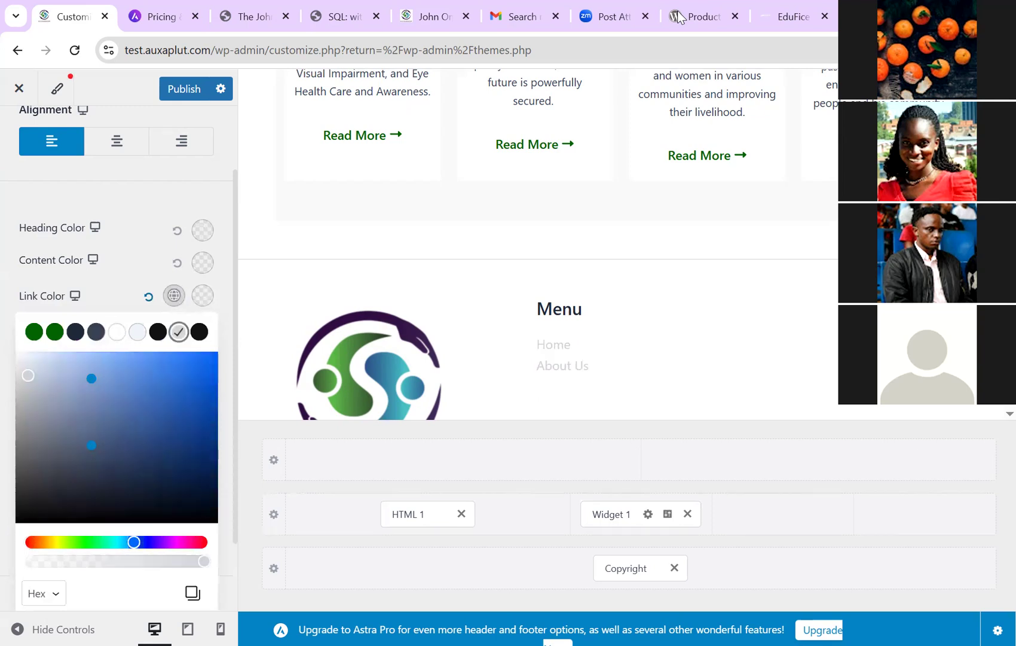
key("Return")
key("Return")
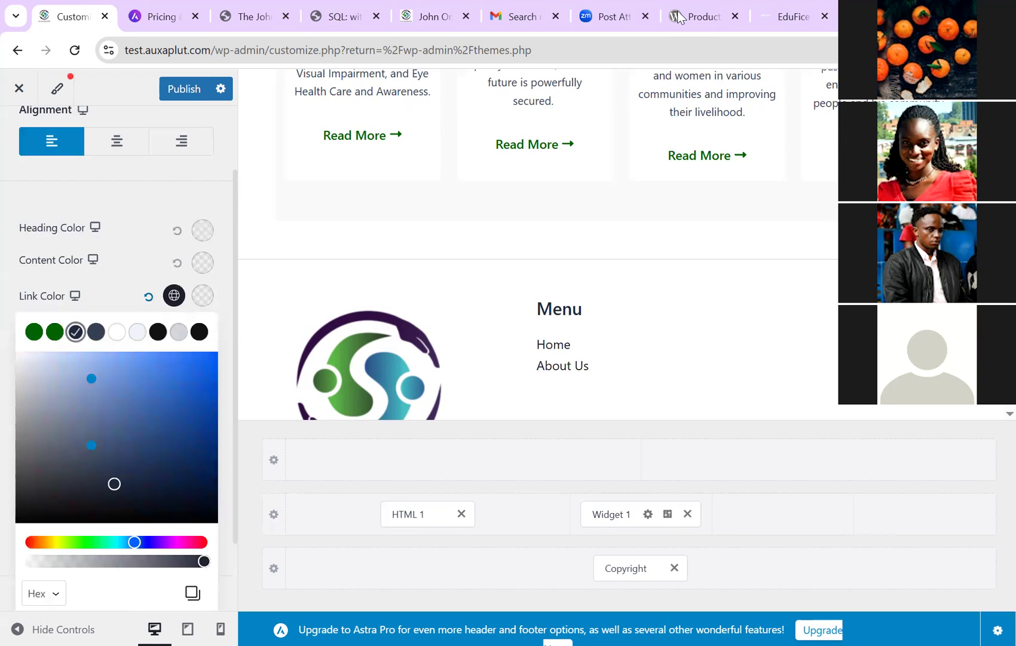
left_click(34, 331)
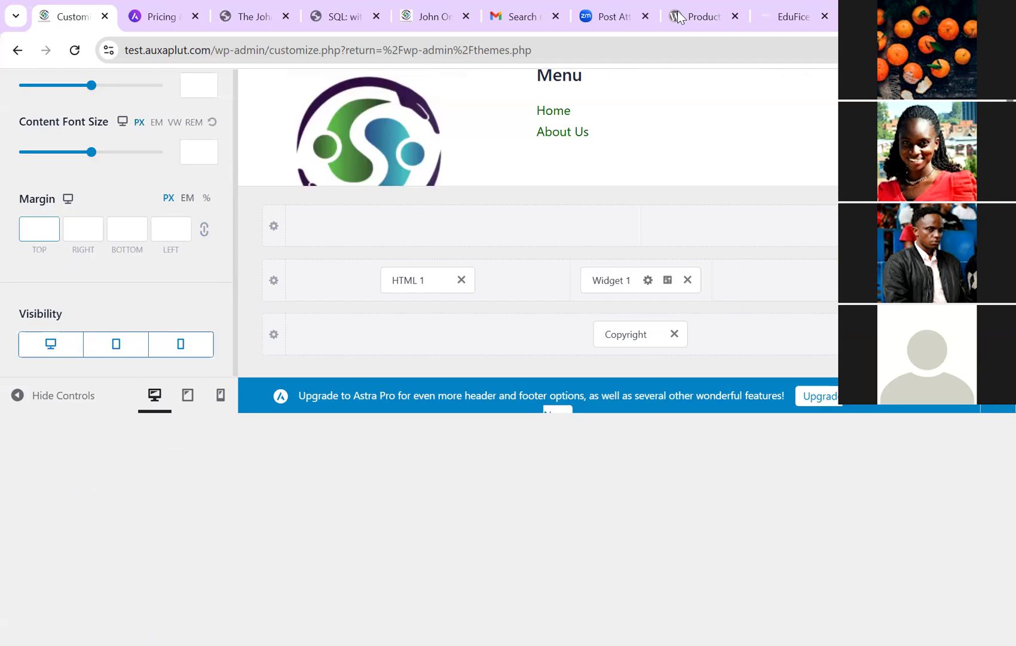
Step: Enter 100 in the Menu widget's top margin field and publish the change
type("10")
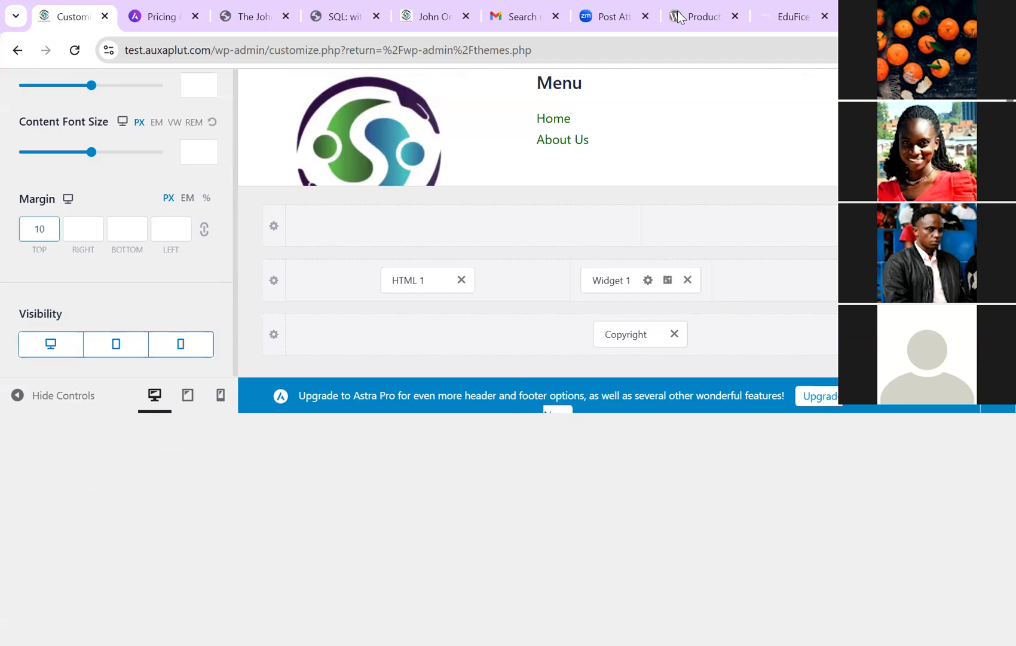
type("0")
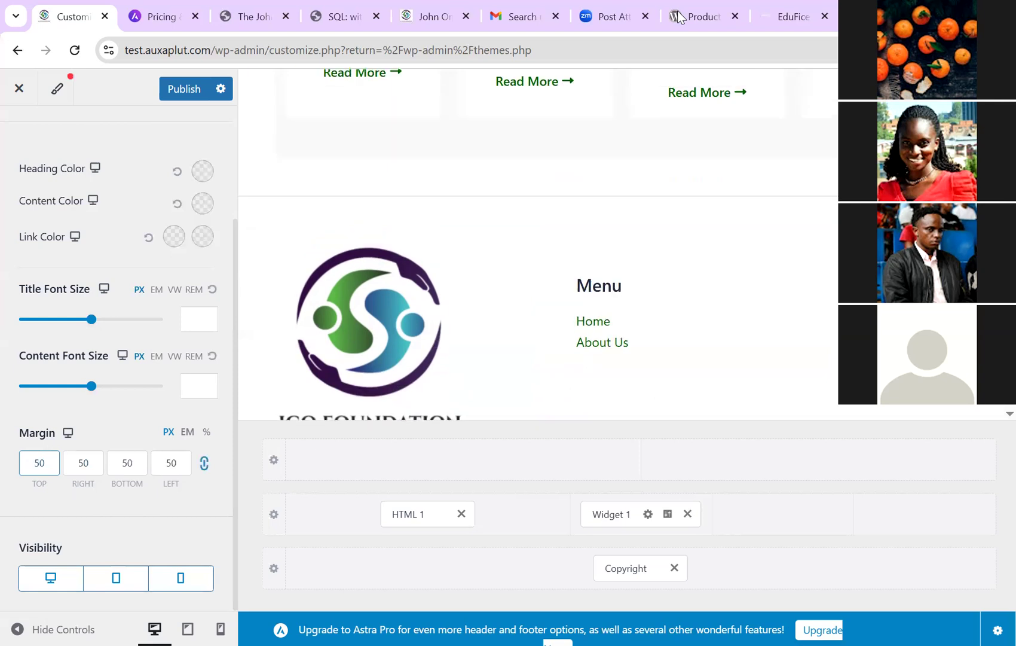
key("ctrl+s")
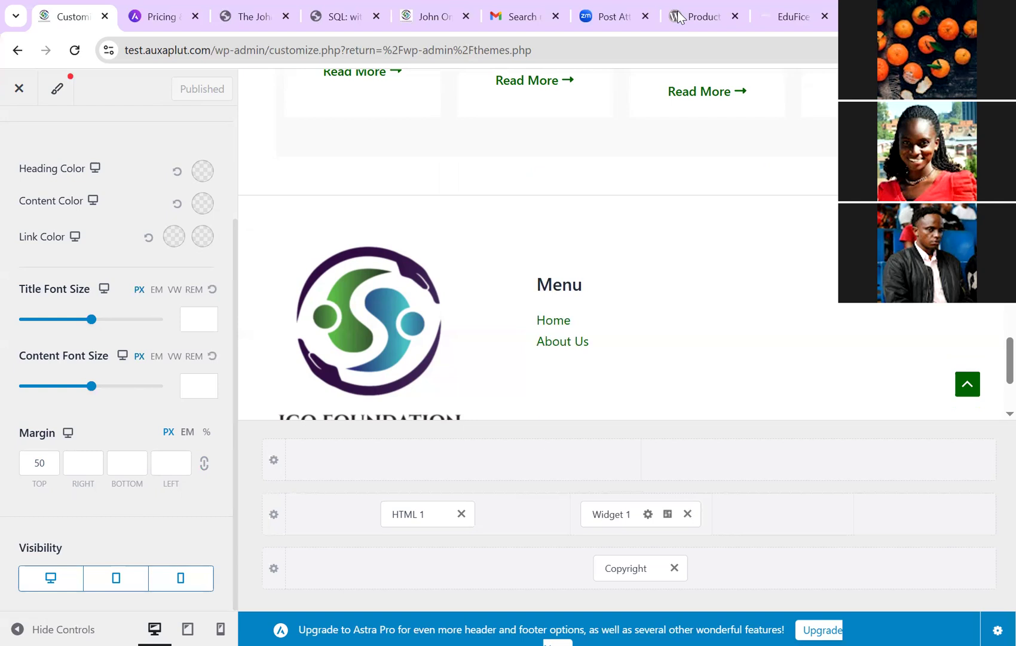
Step: Switch the Customizer preview to mobile size and inspect the footer
scroll(622, 244, "down", 3)
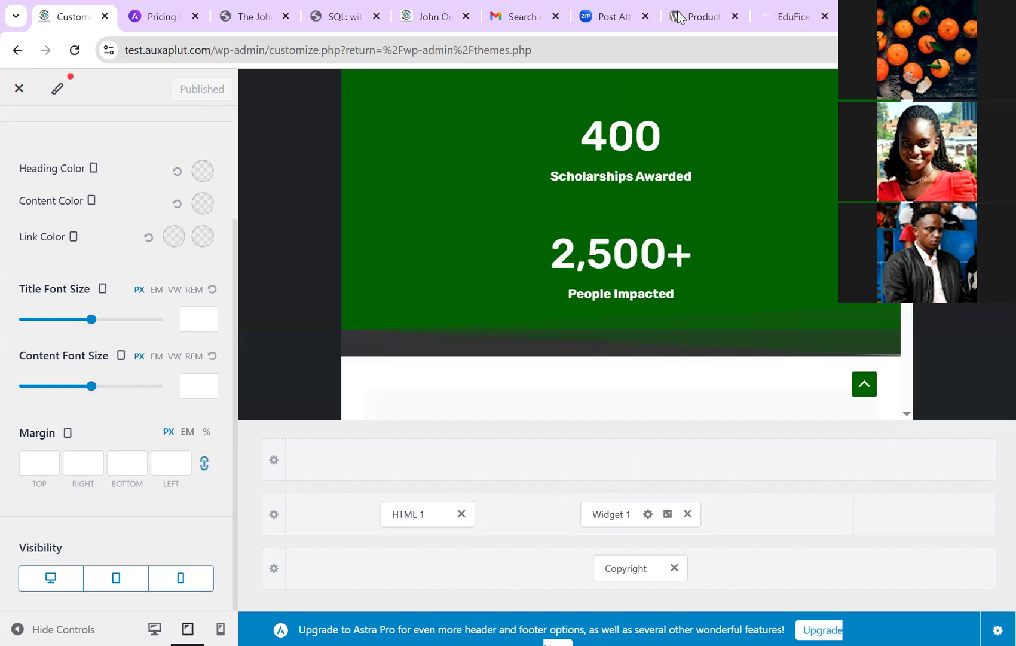
left_click(221, 629)
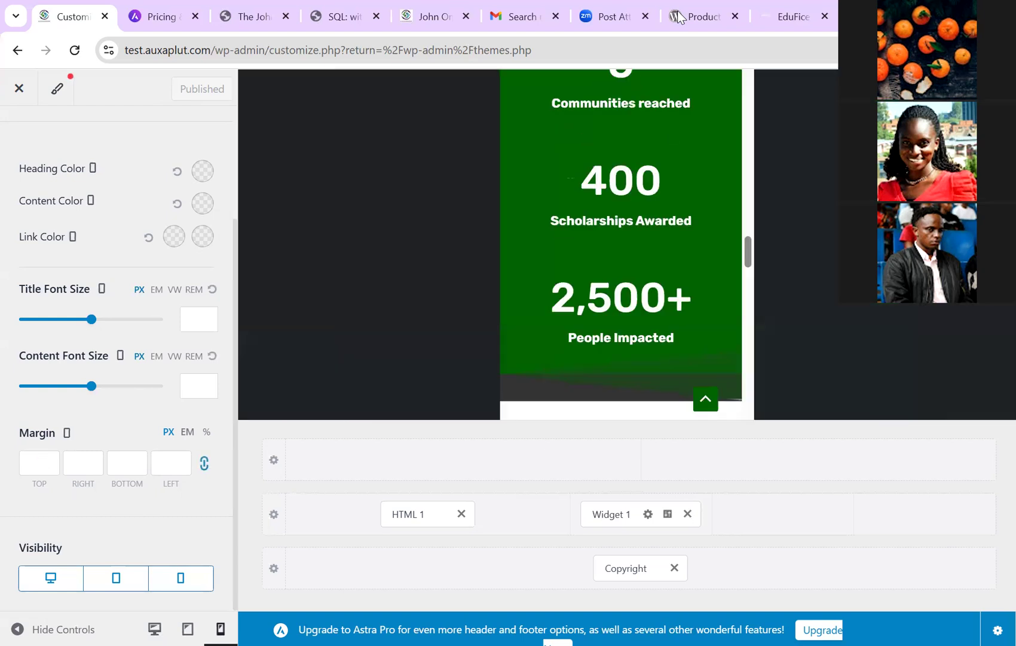
scroll(621, 244, "down", 10)
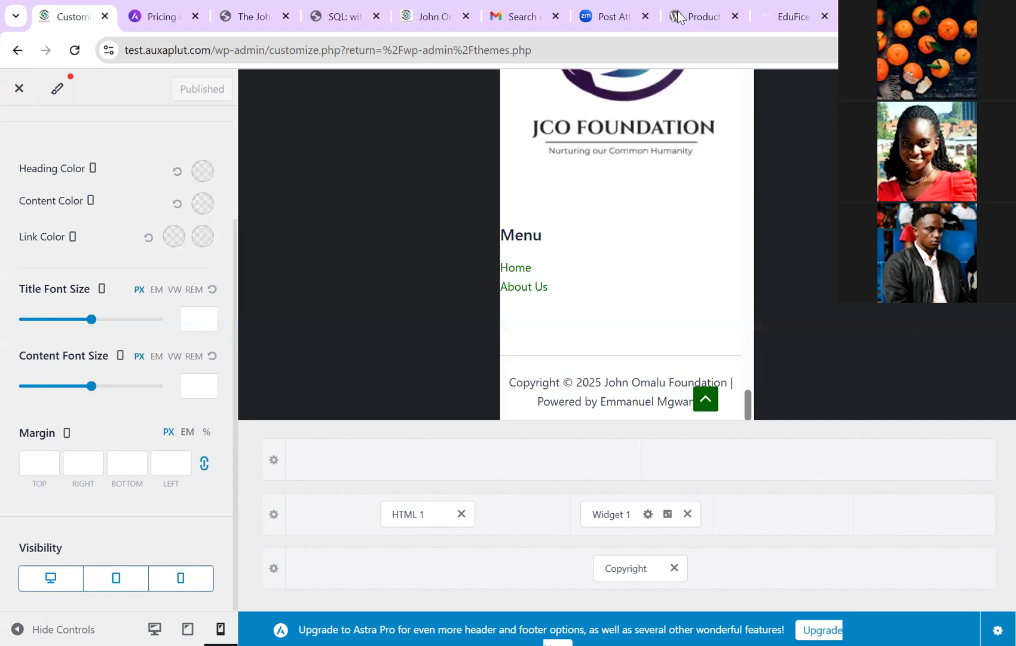
scroll(627, 244, "up", 3)
scroll(627, 244, "down", 1)
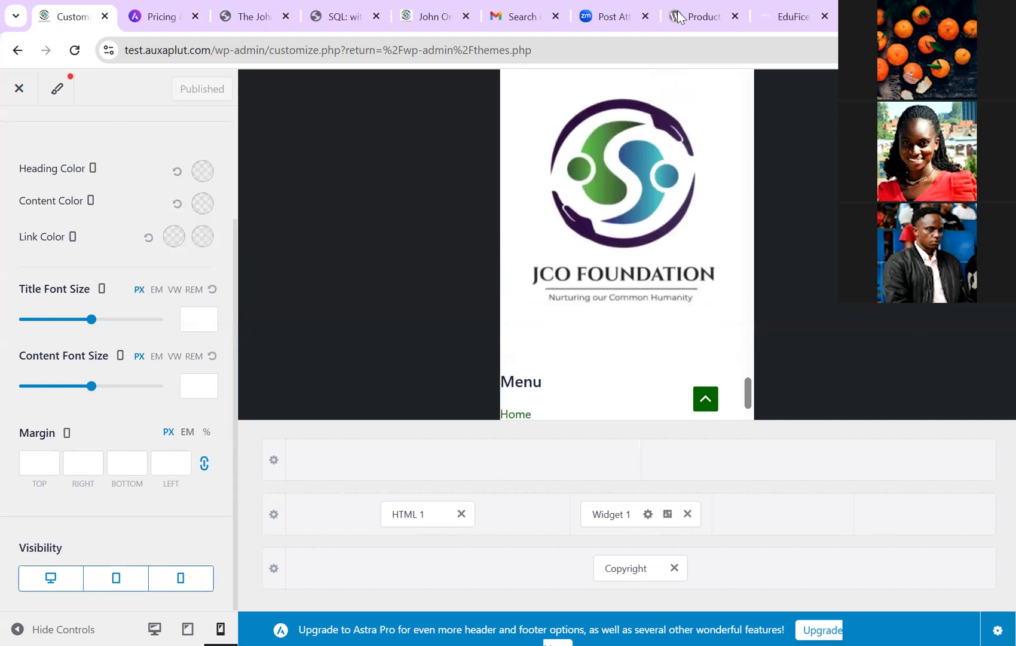
scroll(627, 244, "down", 1)
scroll(627, 244, "up", 2)
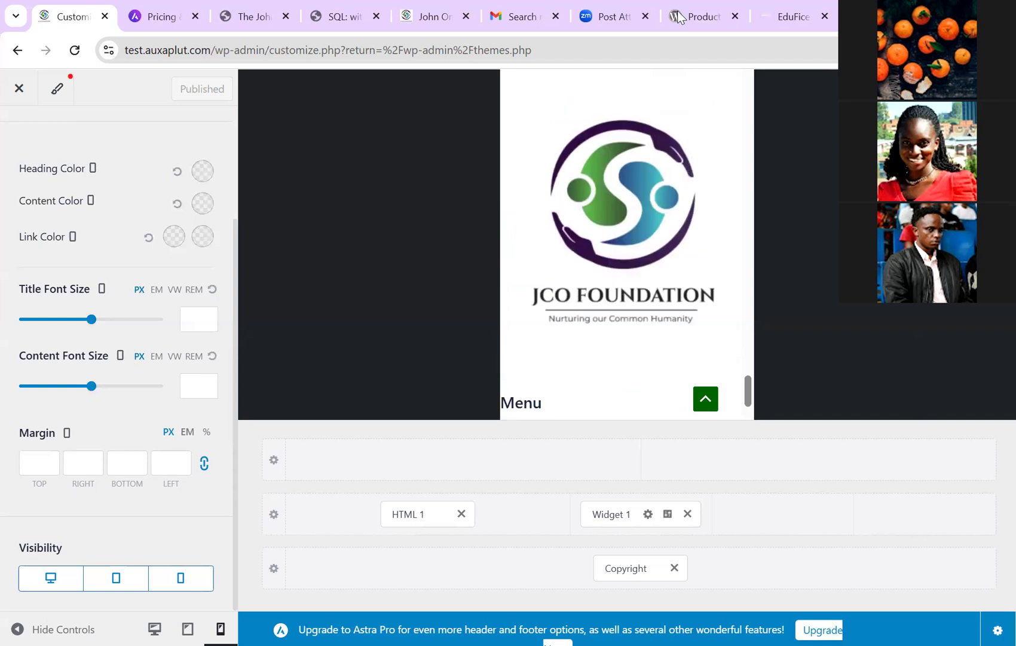
scroll(627, 243, "up", 1)
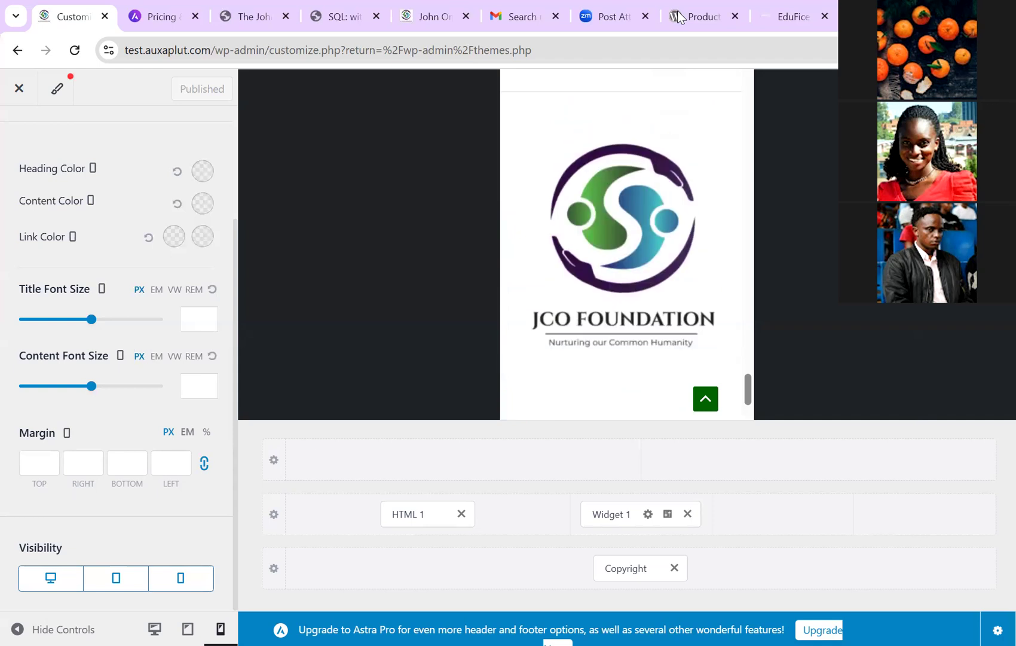
scroll(627, 243, "down", 3)
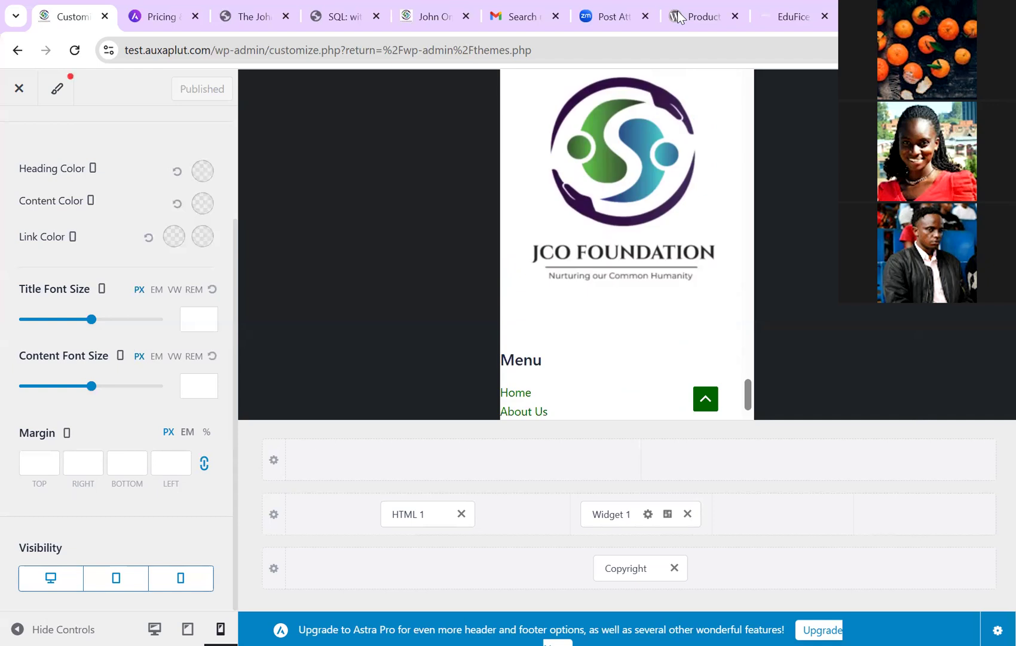
scroll(117, 359, "up", 2)
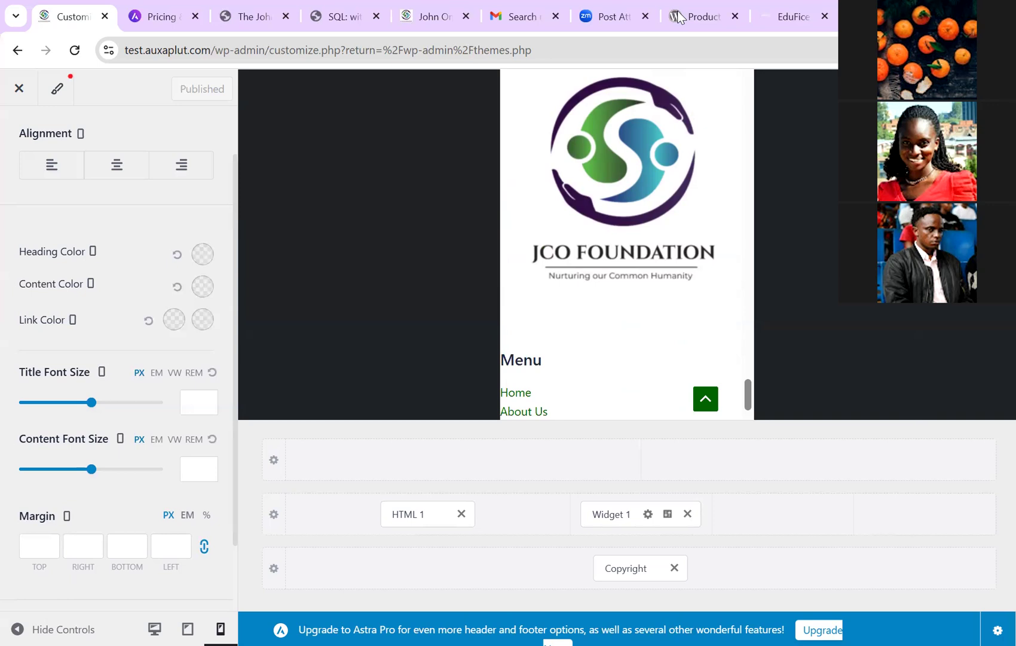
Step: Centre-align the footer Menu widget and open the logo's HTML 1 block settings
left_click(117, 165)
scroll(627, 245, "down", 1)
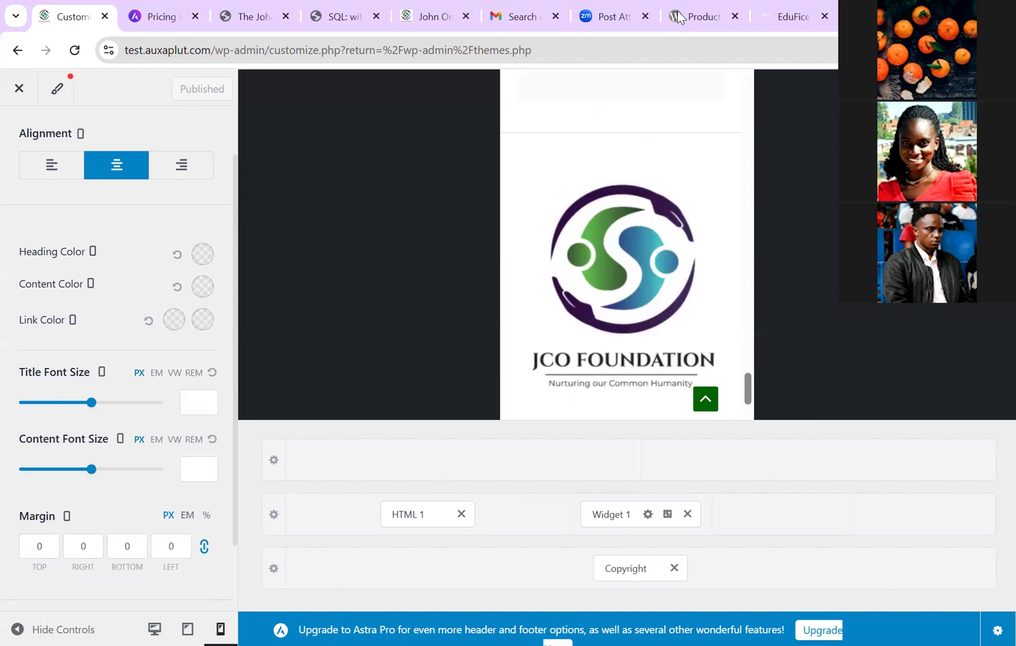
left_click(409, 514)
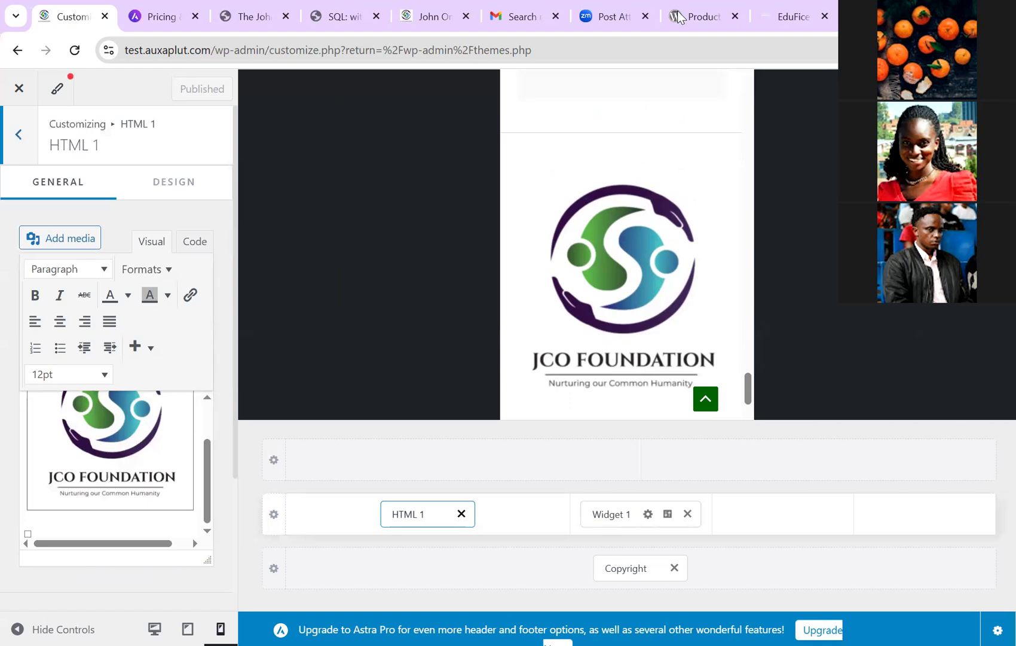
Step: Turn off mobile visibility for the HTML 1 logo block
scroll(117, 358, "down", 3)
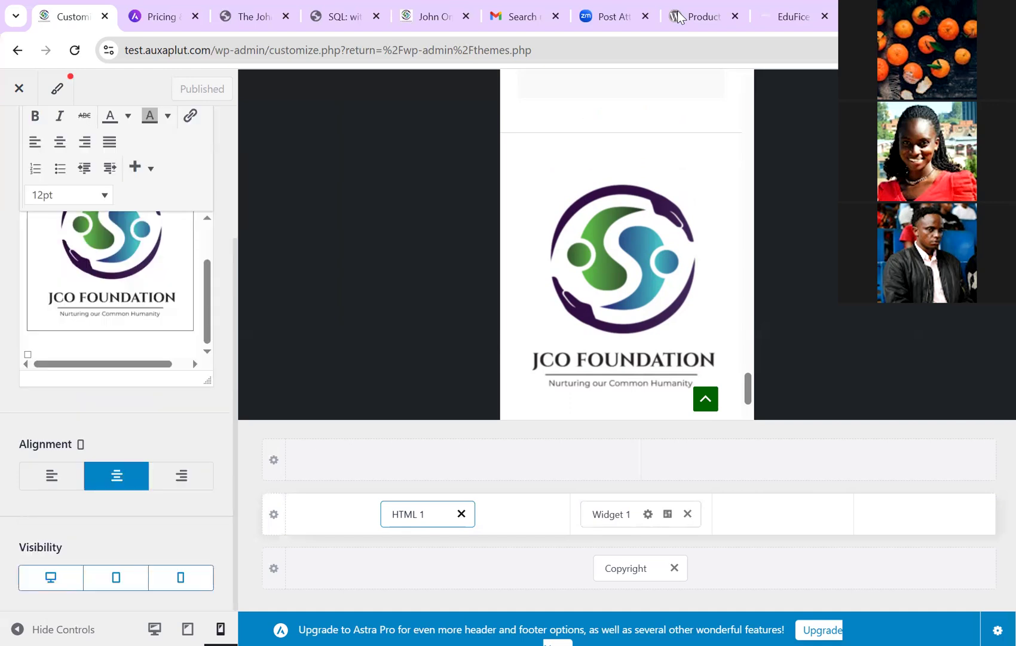
left_click(180, 578)
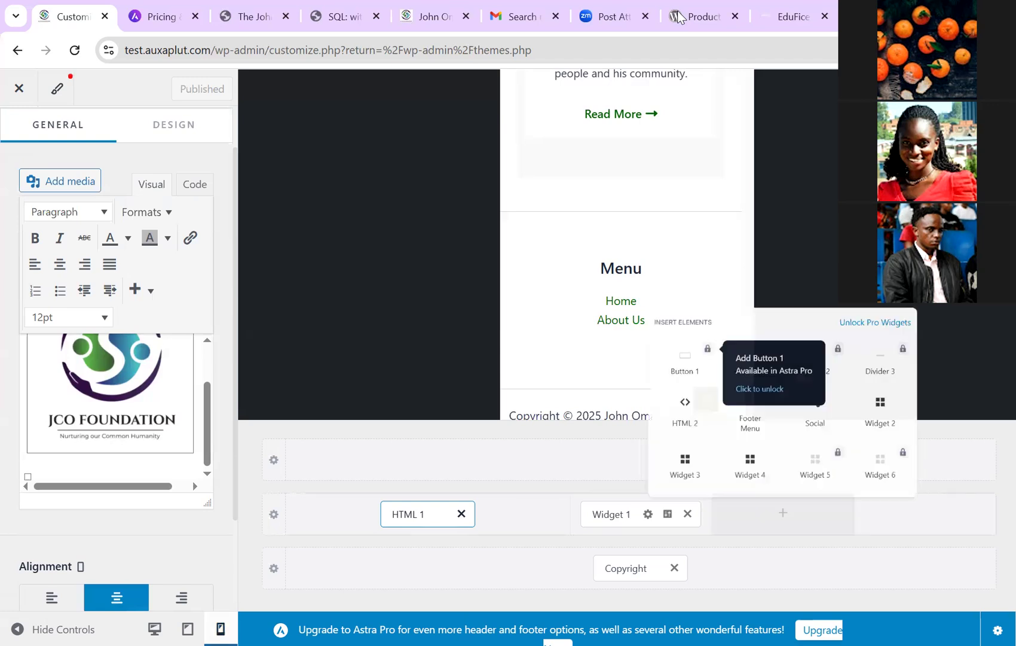
Step: Add Widget 2 to the empty footer cell, publish, and close the Customizer
scroll(117, 359, "down", 2)
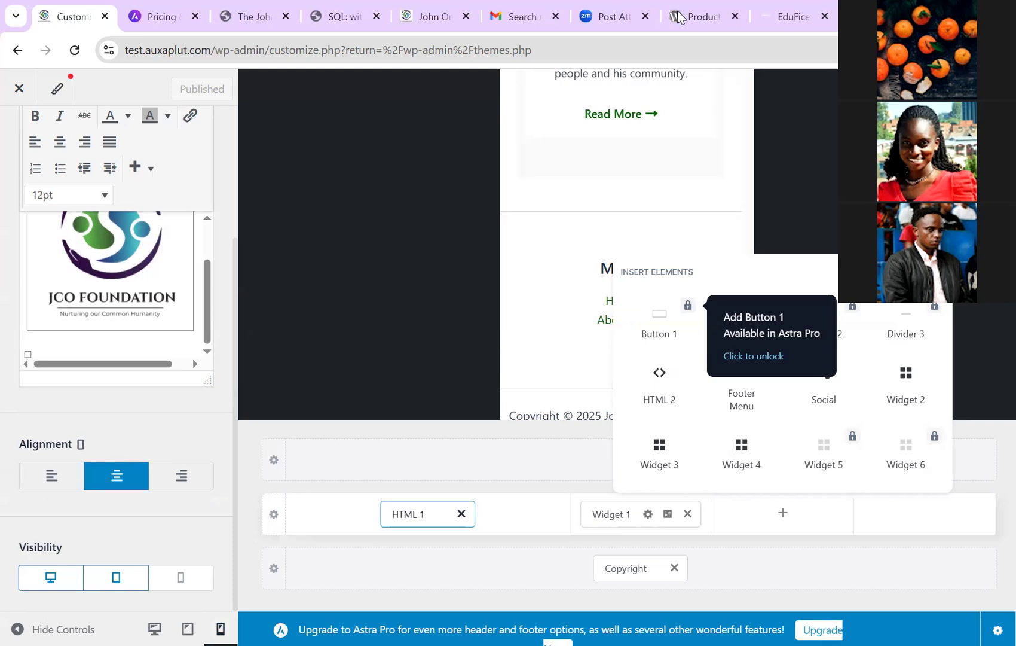
scroll(538, 239, "up", 2)
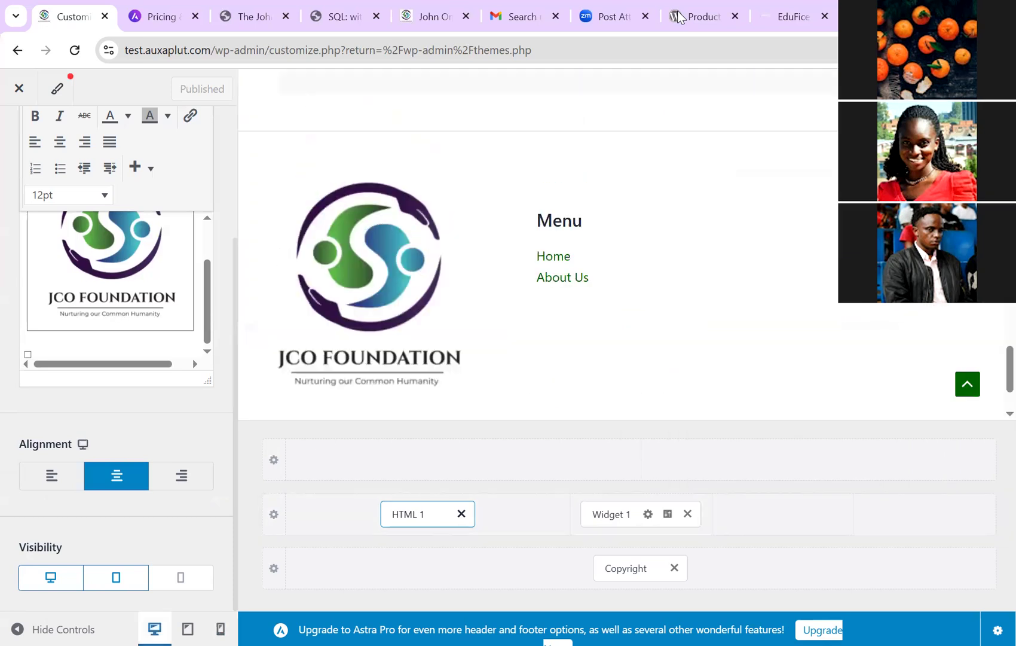
scroll(538, 239, "up", 1)
scroll(538, 239, "down", 1)
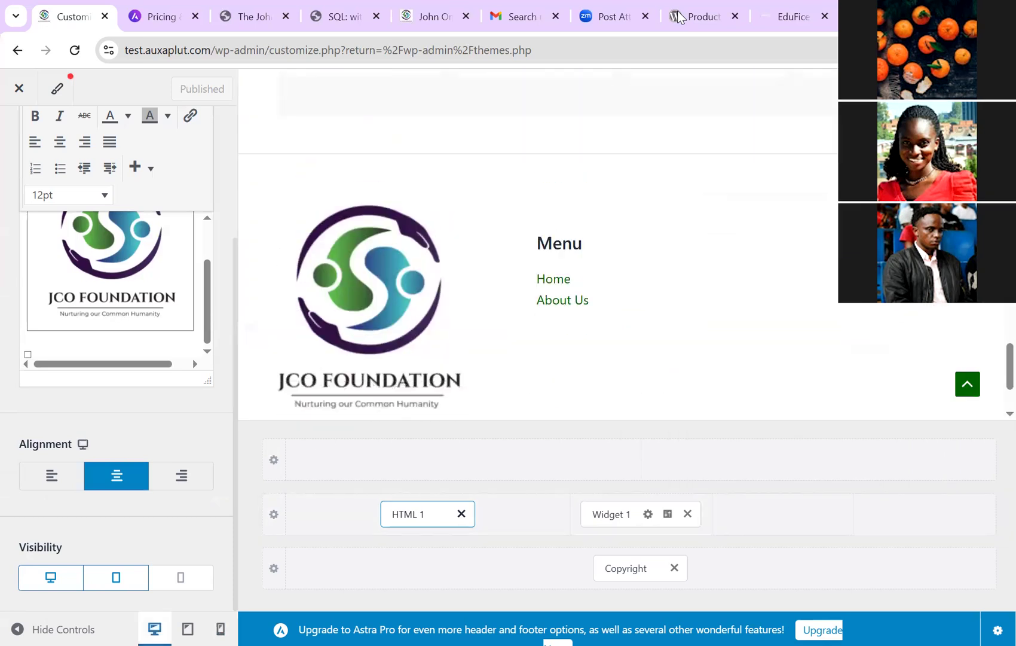
left_click(783, 513)
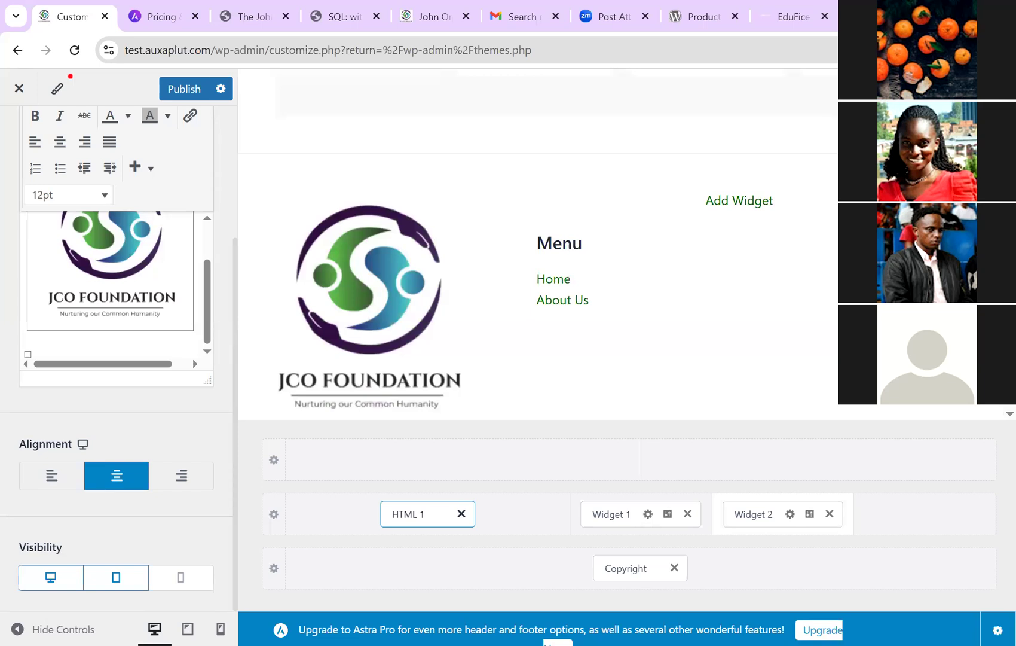
scroll(192, 359, "up", 3)
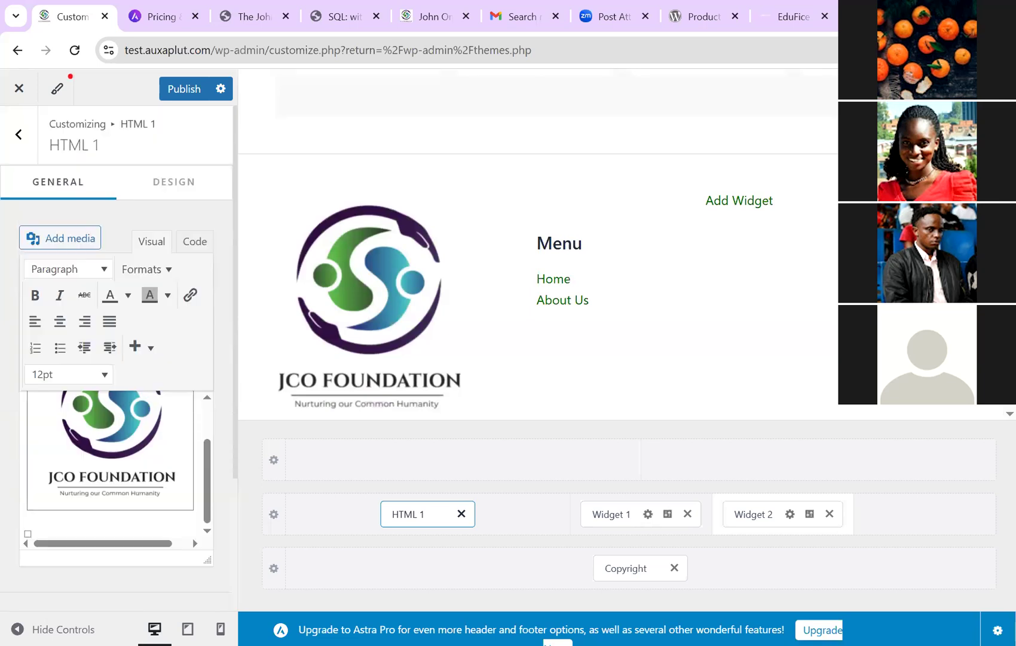
key("ctrl+s")
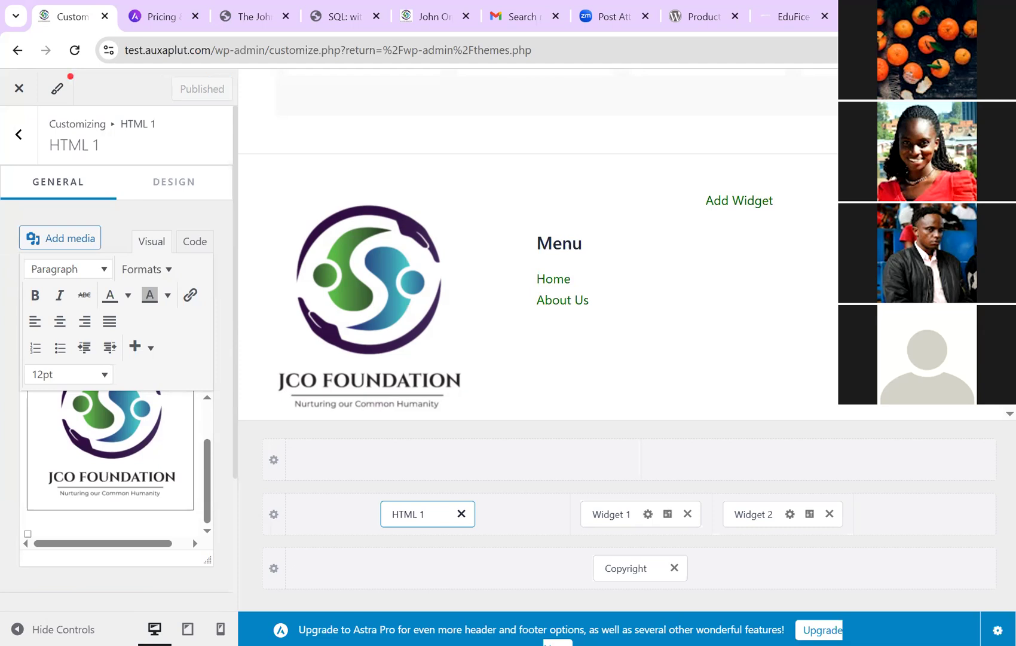
key("Return")
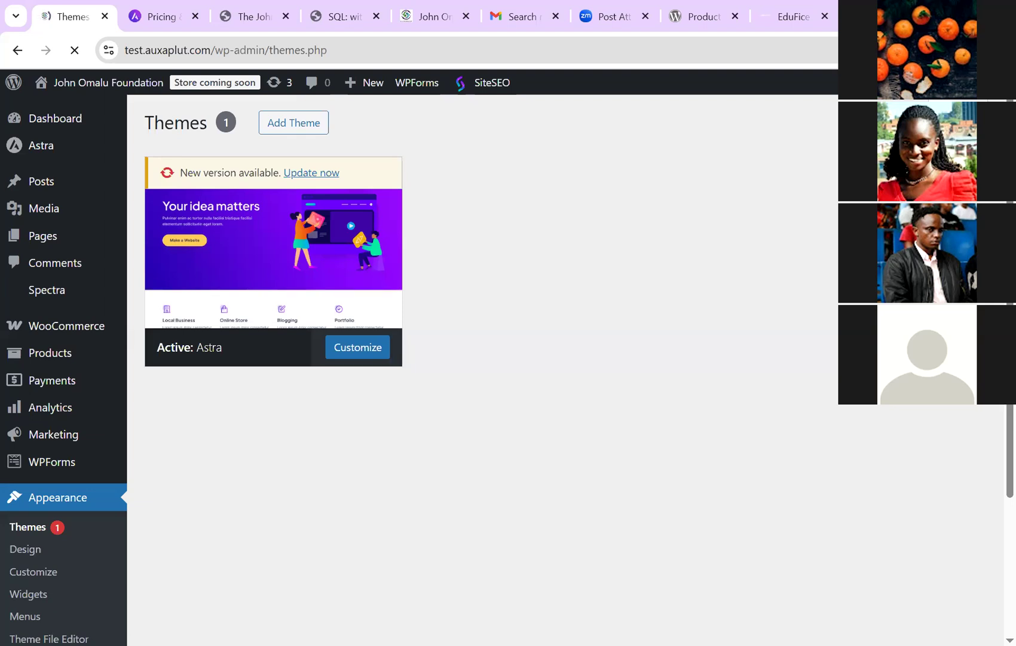
Step: Go to Plugins > Installed Plugins and continue to the Add Plugins page
scroll(478, 359, "down", 2)
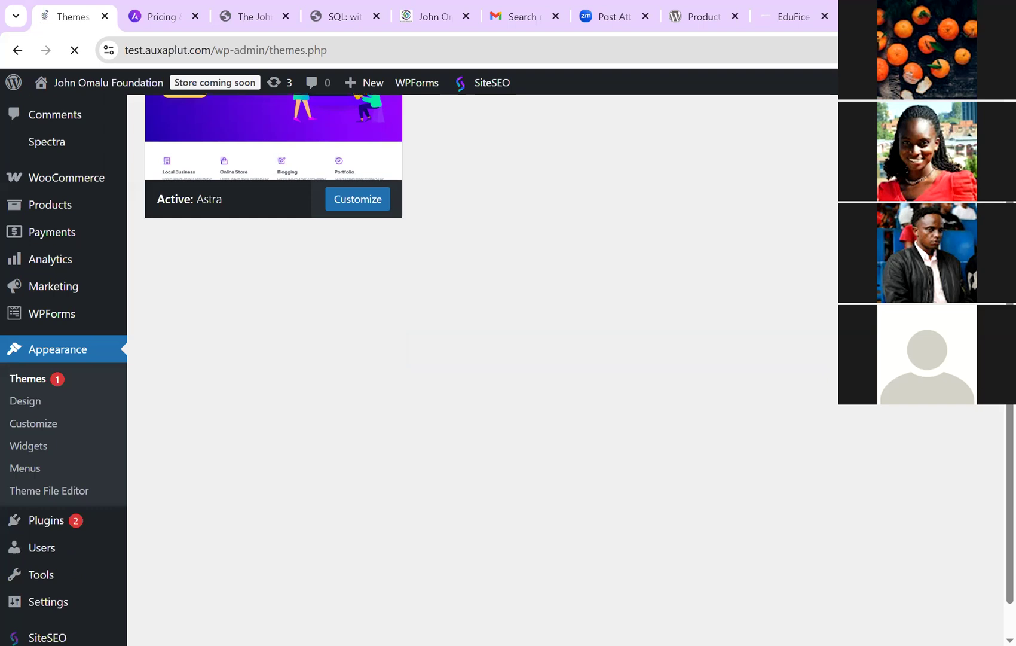
scroll(479, 359, "down", 1)
mouse_move(46, 479)
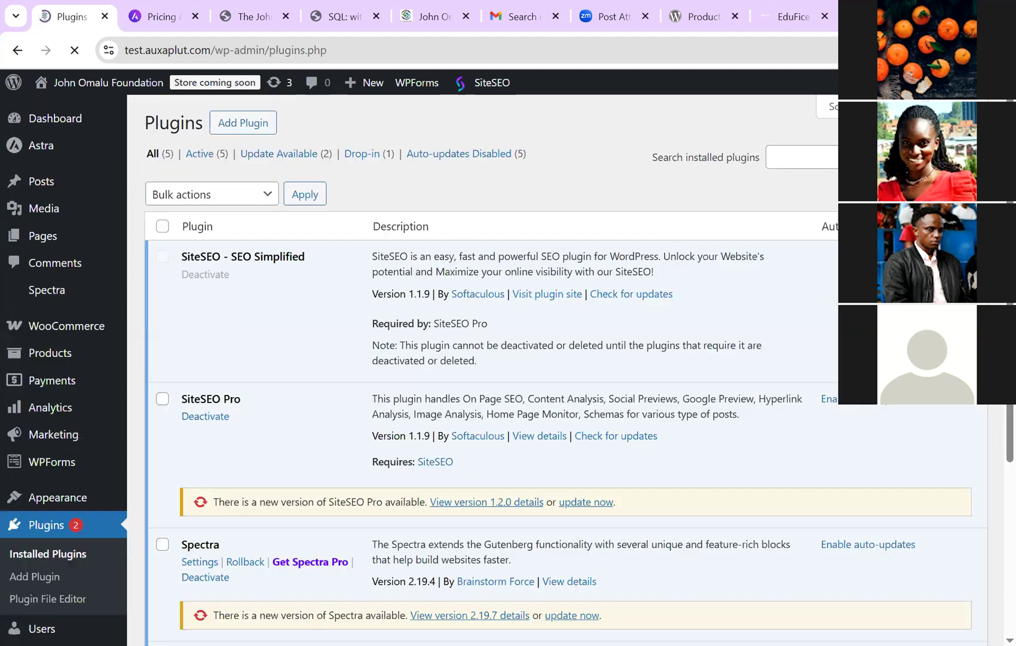
scroll(562, 359, "down", 5)
scroll(562, 358, "up", 5)
left_click(802, 157)
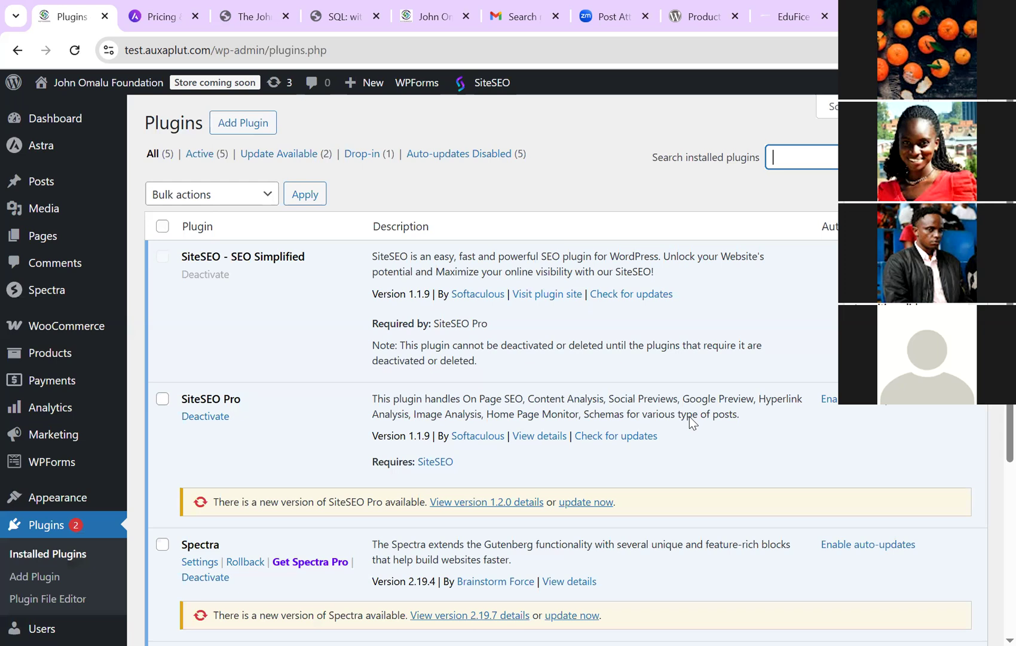
left_click(243, 122)
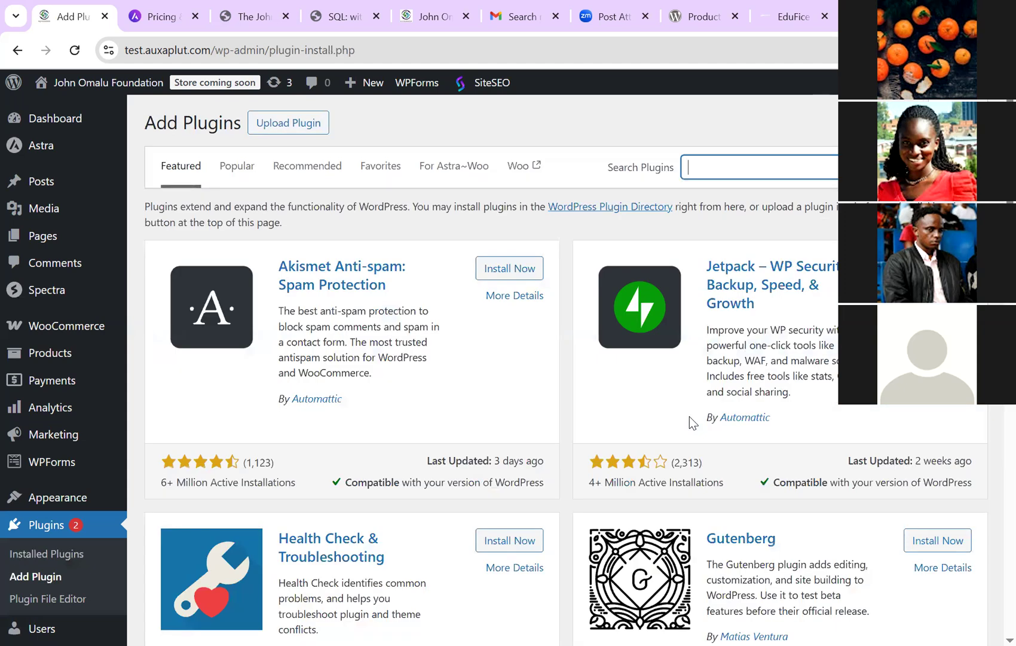
Step: Find 'astra' in plugins, install and activate Astra Widgets, then return to the Themes page
type("astra")
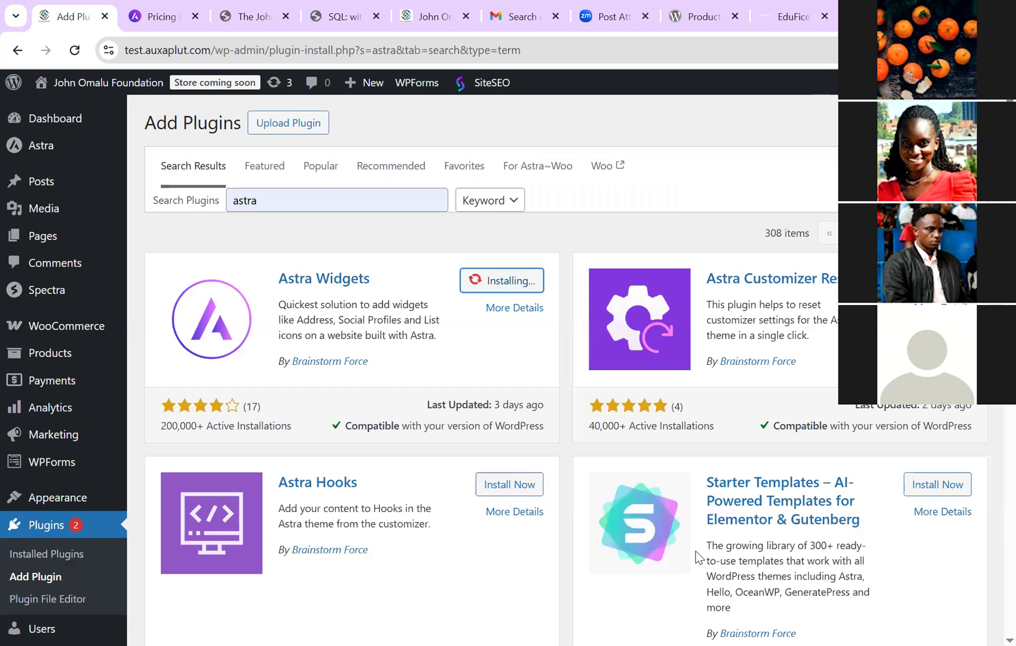
key("Return")
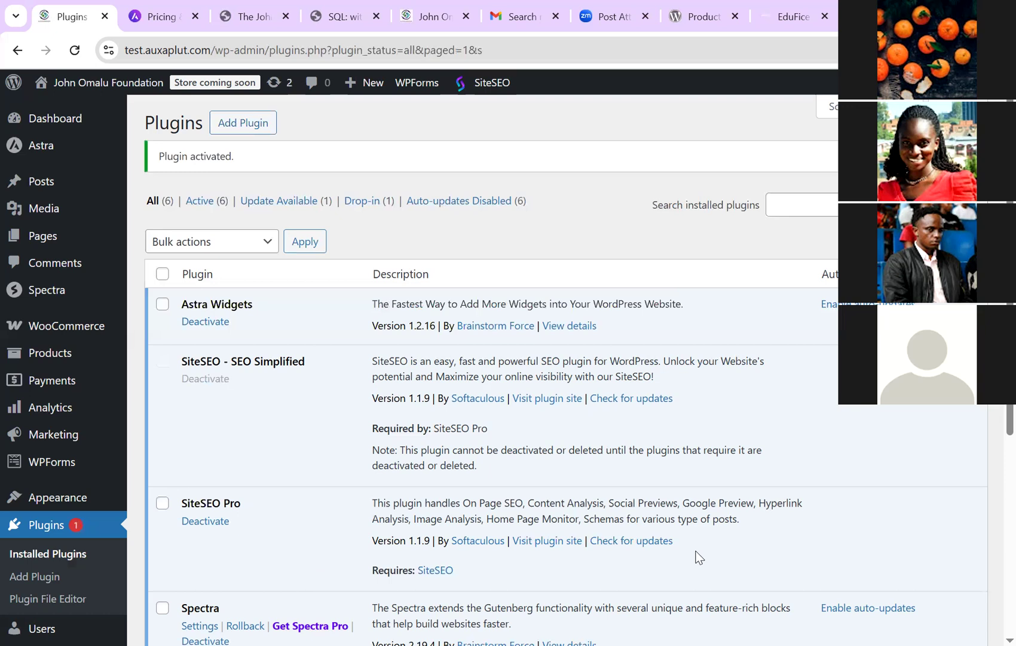
scroll(698, 558, "down", 3)
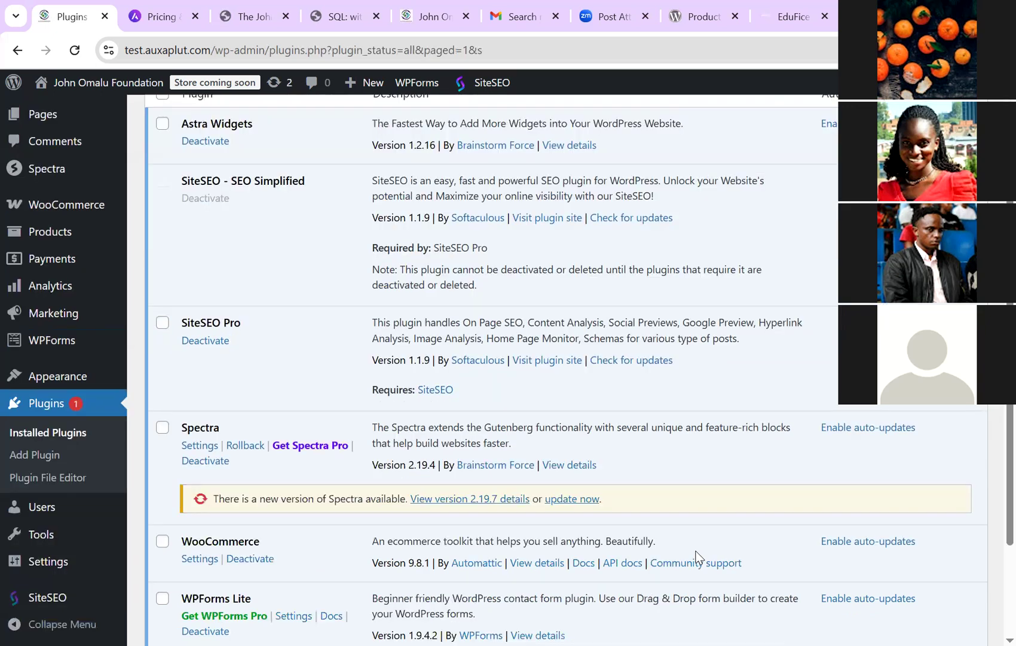
left_click(57, 376)
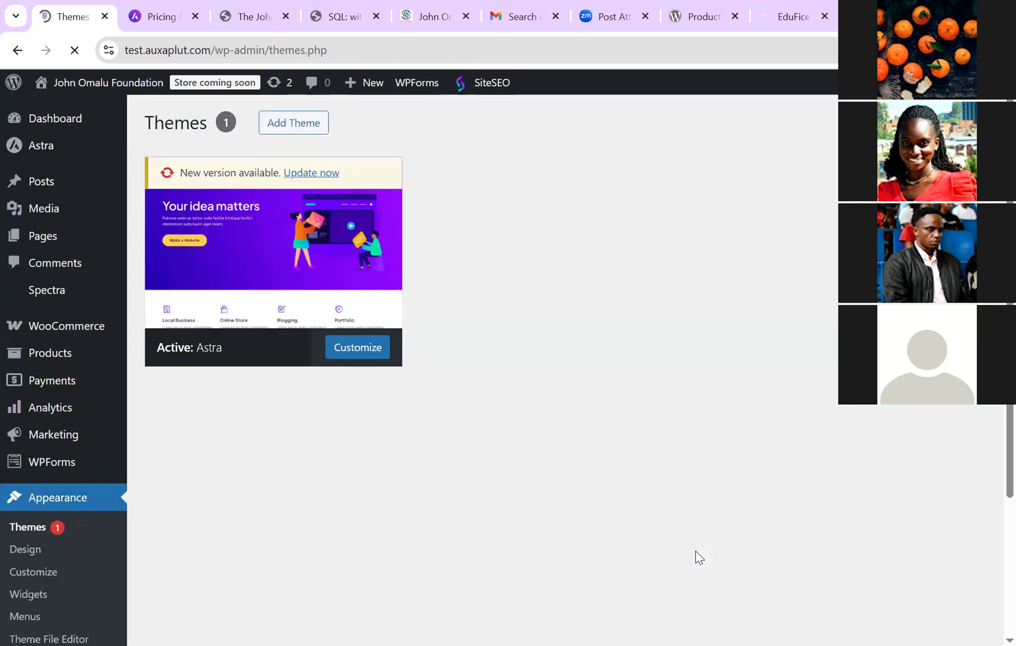
Step: Reopen the Customizer for the active Astra theme
scroll(700, 557, "down", 5)
left_click(33, 278)
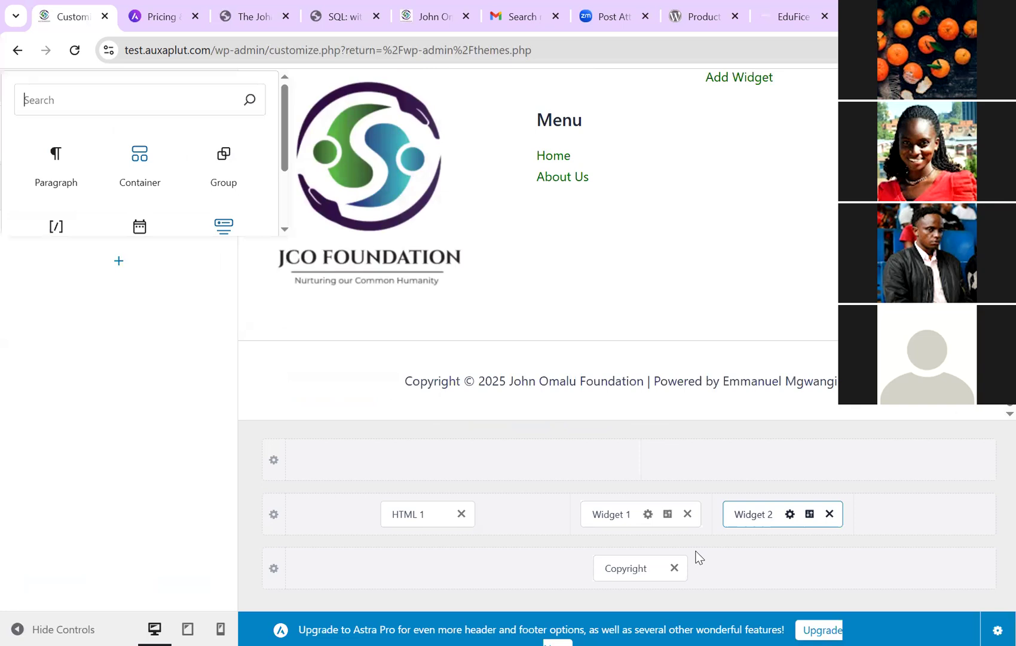
Step: Search blocks for 'astra' and insert an Astra: Address block into footer Widget 2
type("astra")
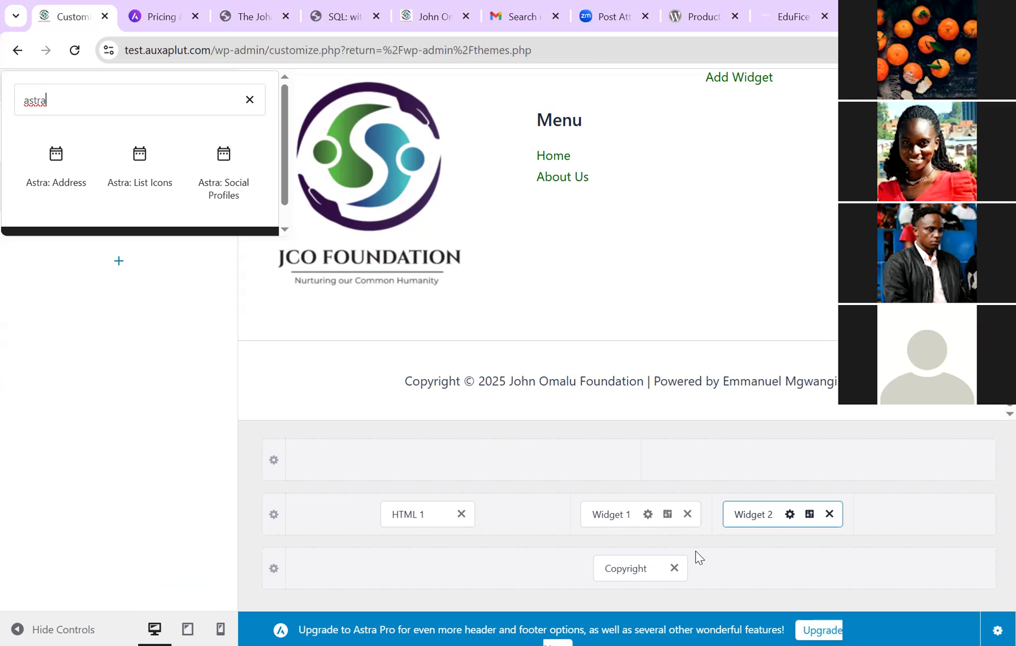
key("Return")
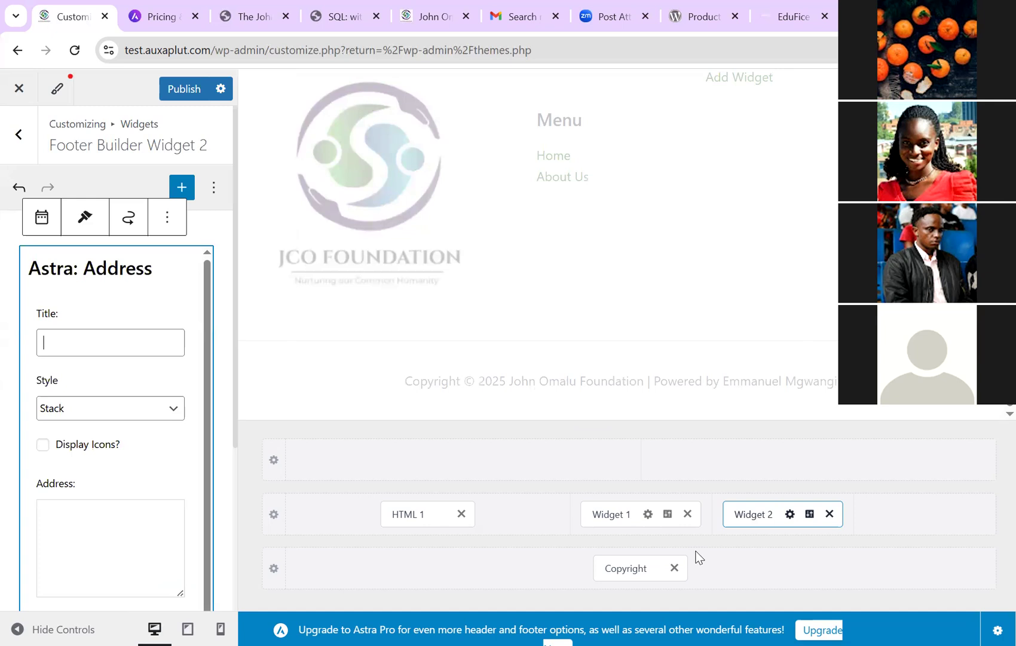
Step: Title the address block 'Contact Us' and enter the foundation's street address
type("Contact Us")
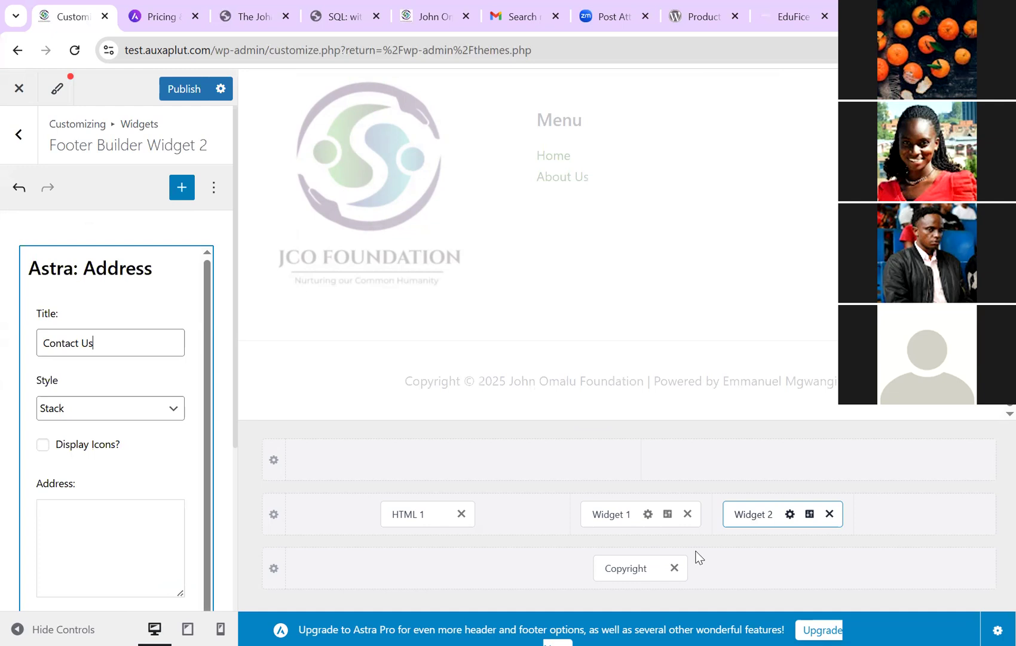
key("Tab")
key("Tab")
key("Tab")
type("25, M")
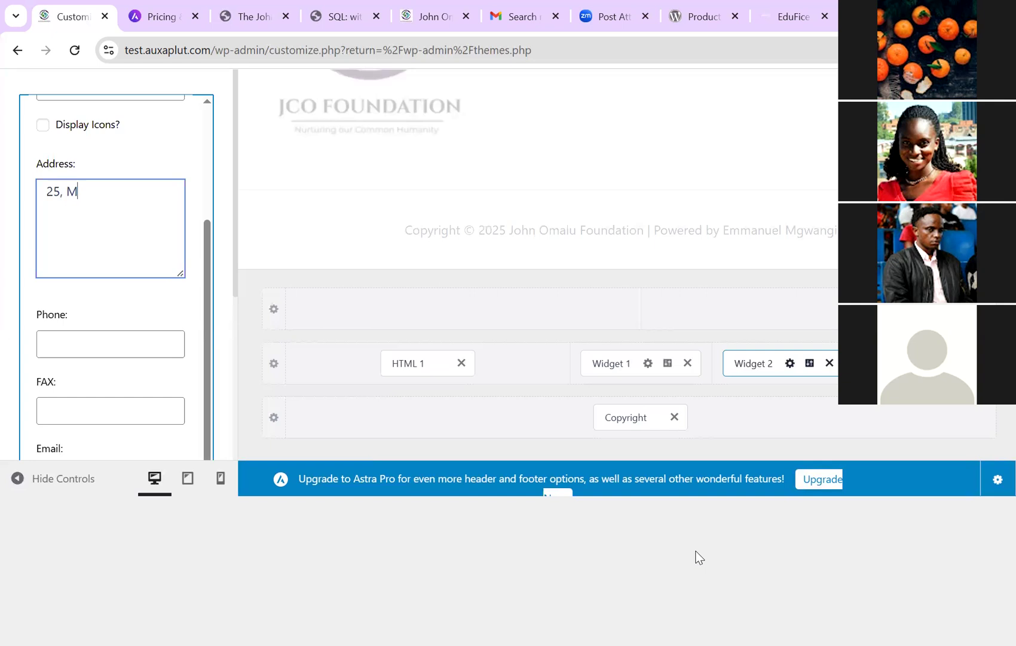
type("wangi Road,")
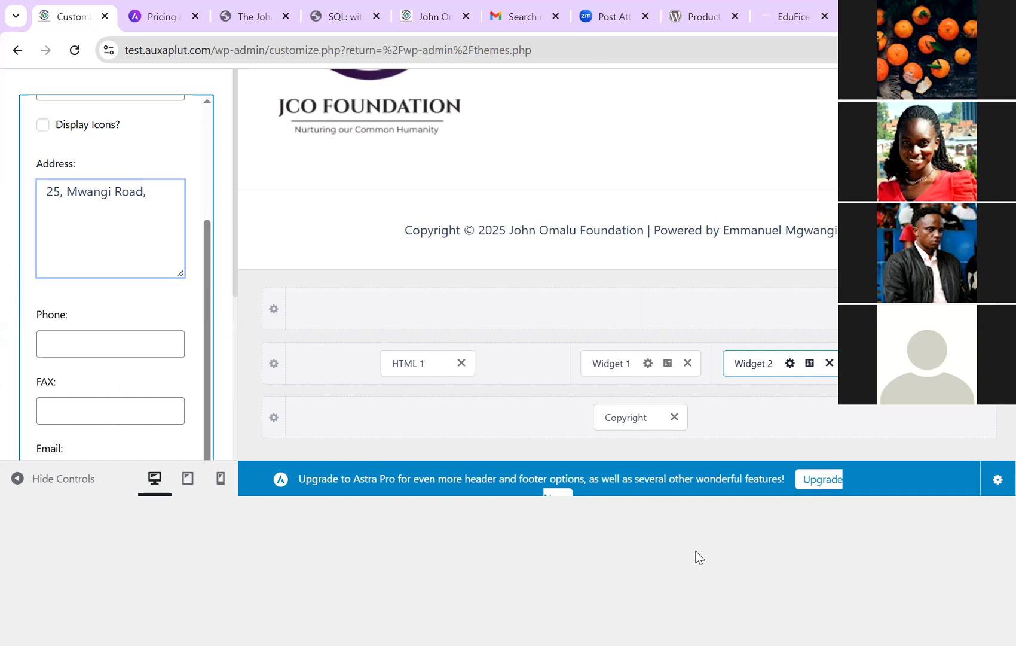
type("Kufwafwa Shopping Mall")
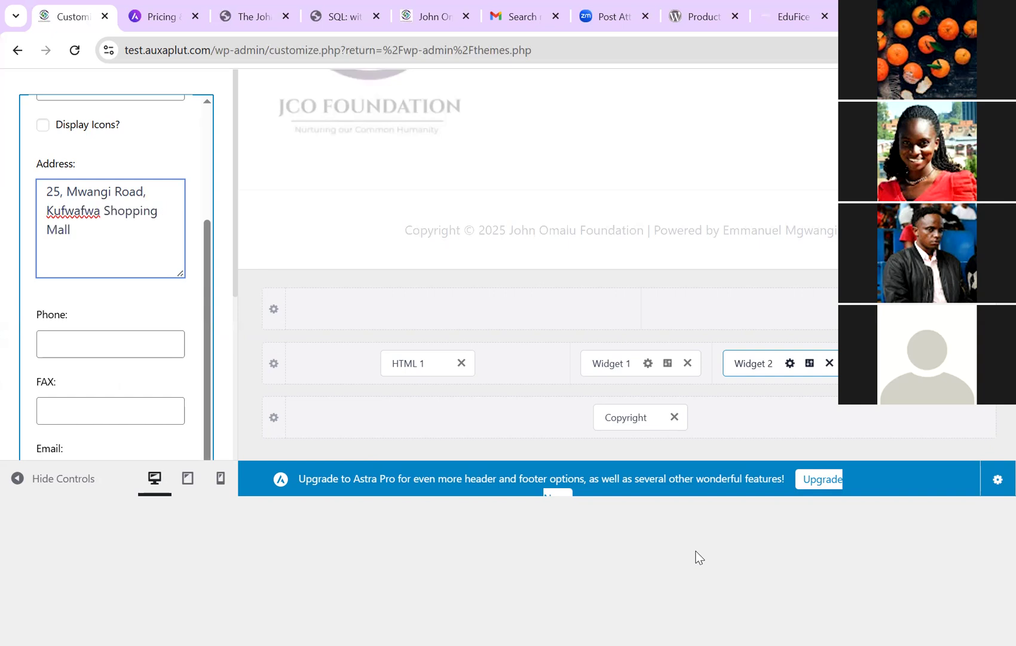
key("Tab")
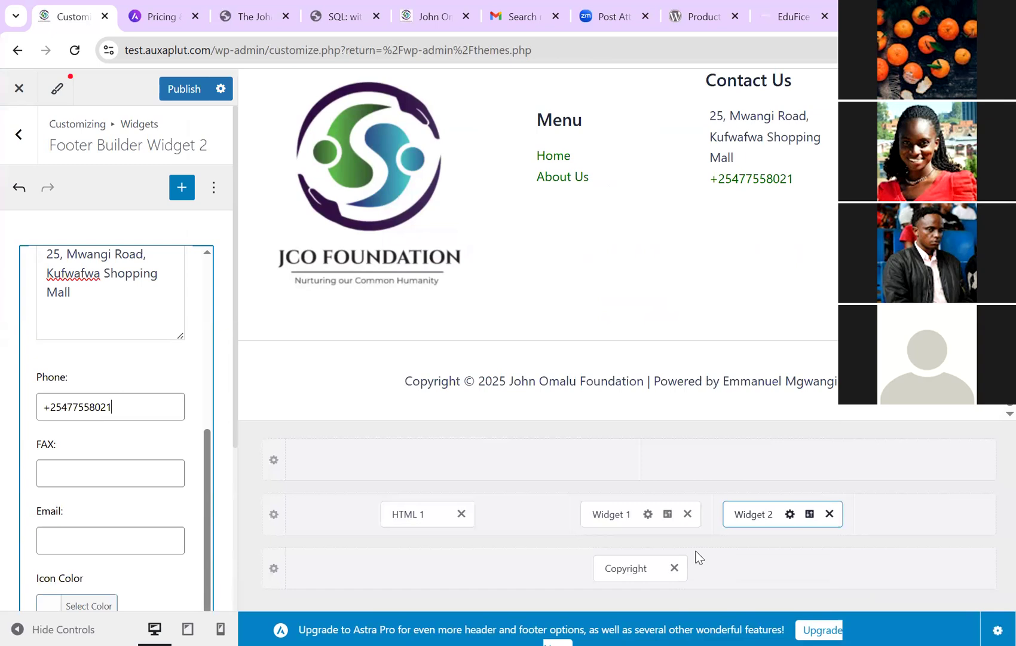
Step: Enter the contact e-mail address in the Email field, correcting its capitalisation
key("Tab")
key("Tab")
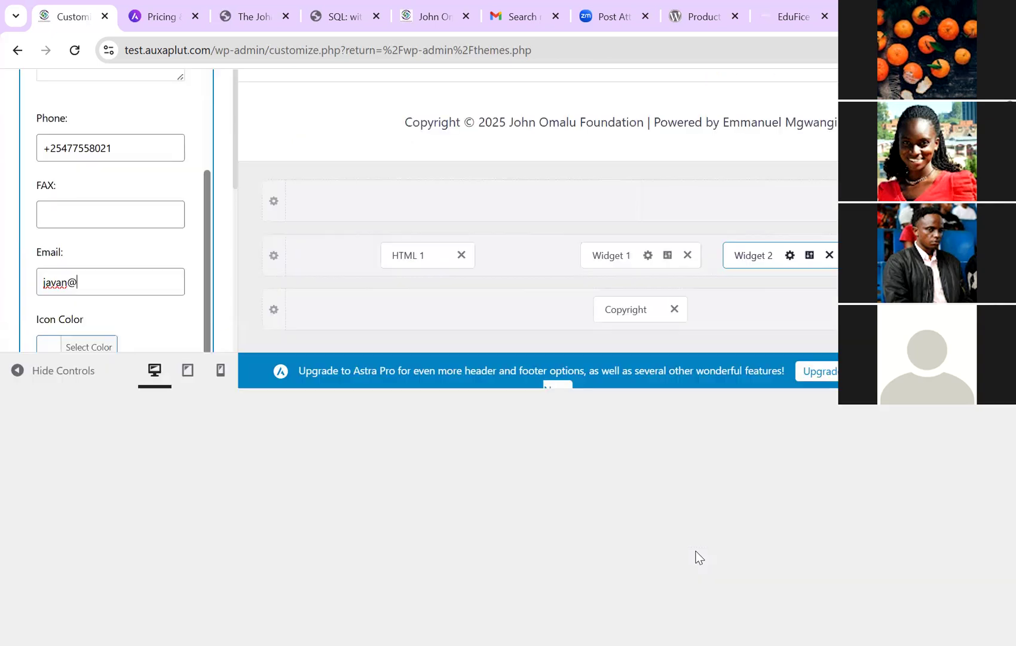
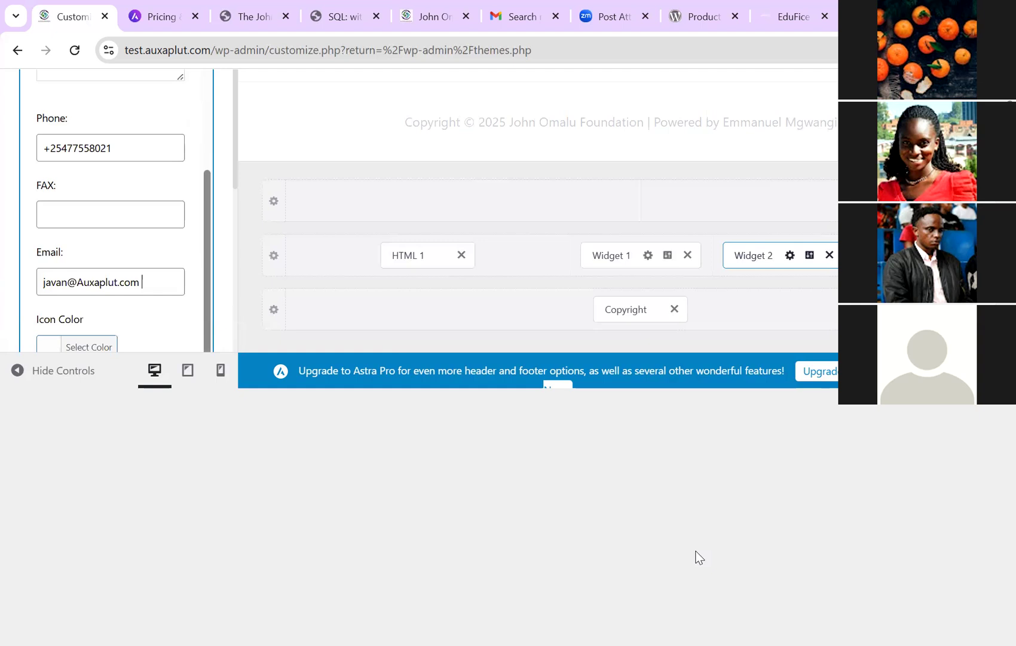
type("a")
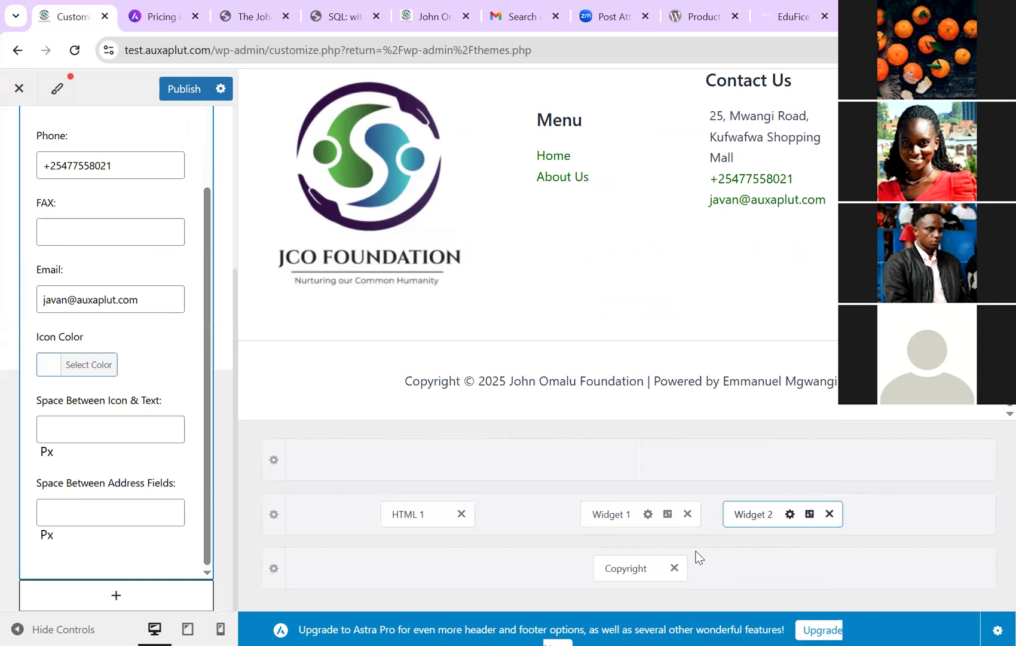
scroll(700, 557, "up", 3)
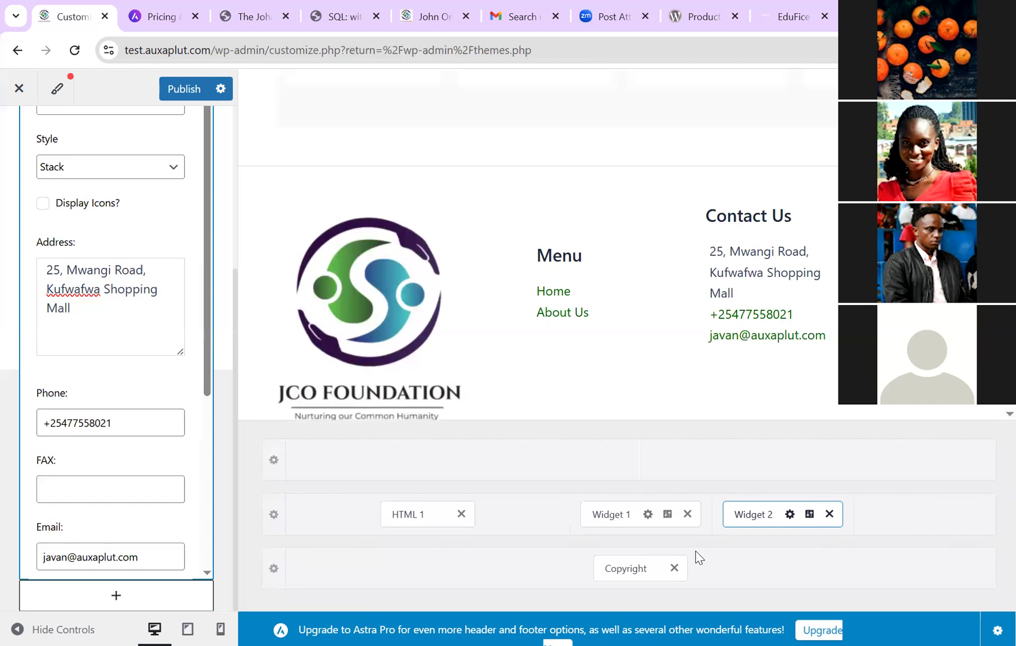
Step: Finish the Contact Us block, view Widget 2's Design settings, and return to Footer Builder
left_click(699, 557)
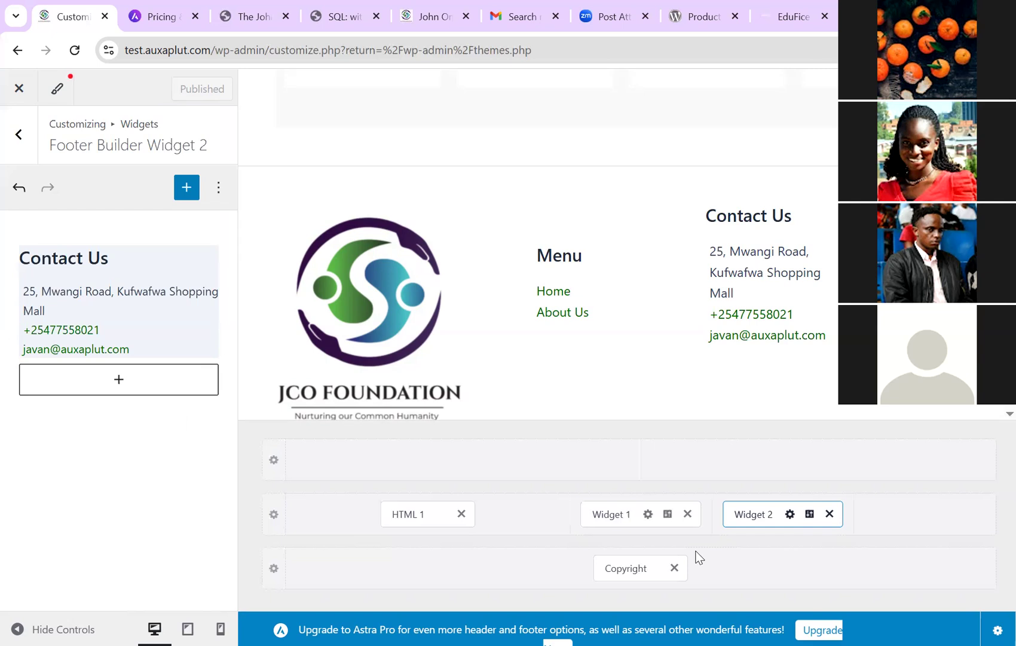
left_click(810, 514)
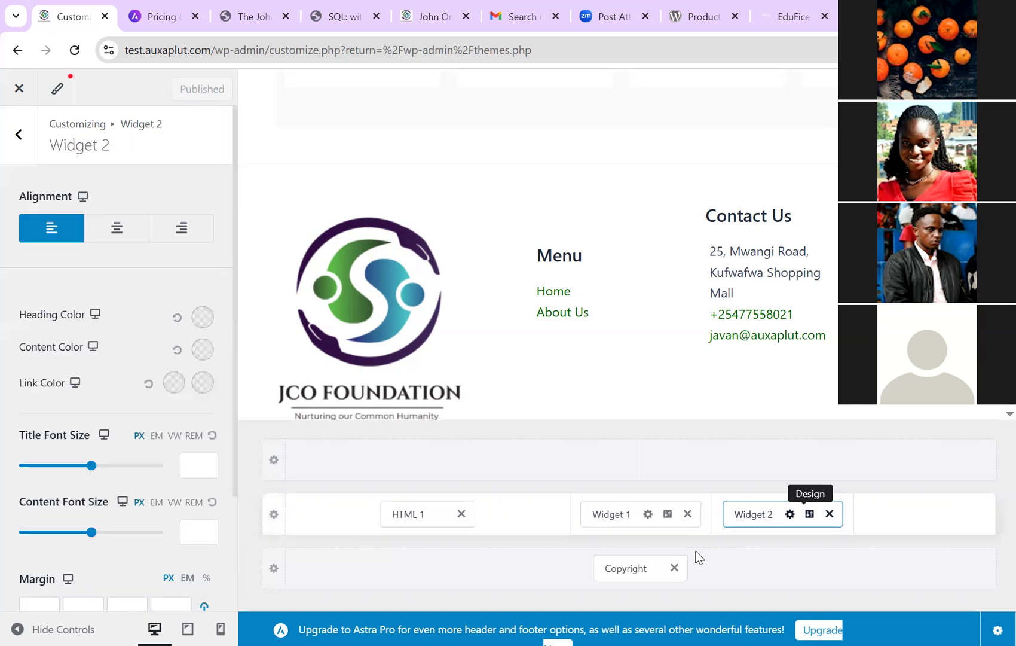
scroll(117, 358, "down", 3)
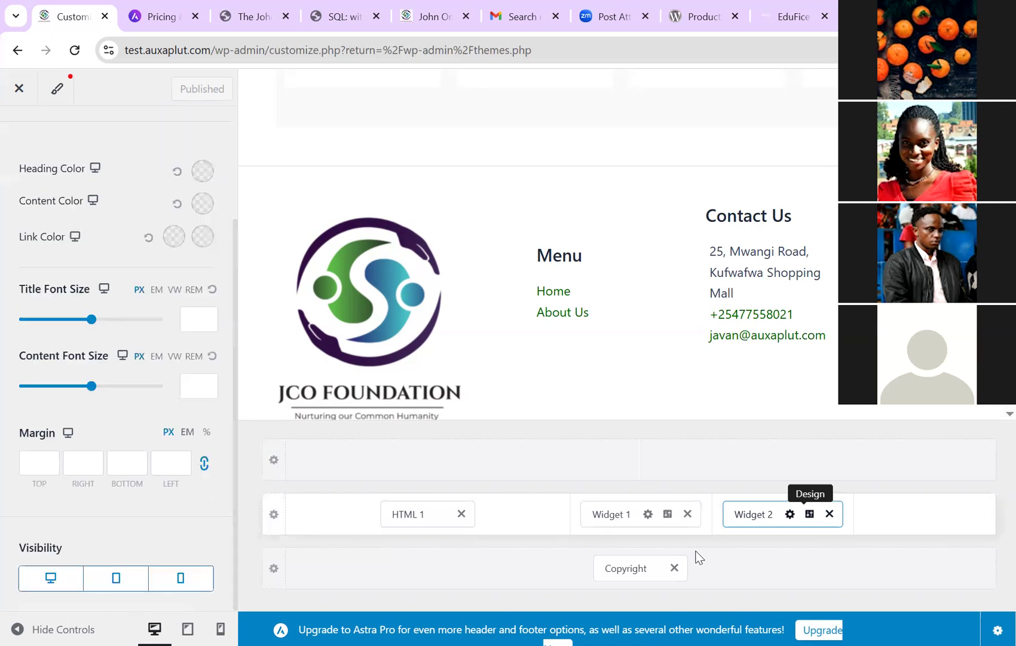
scroll(117, 359, "up", 3)
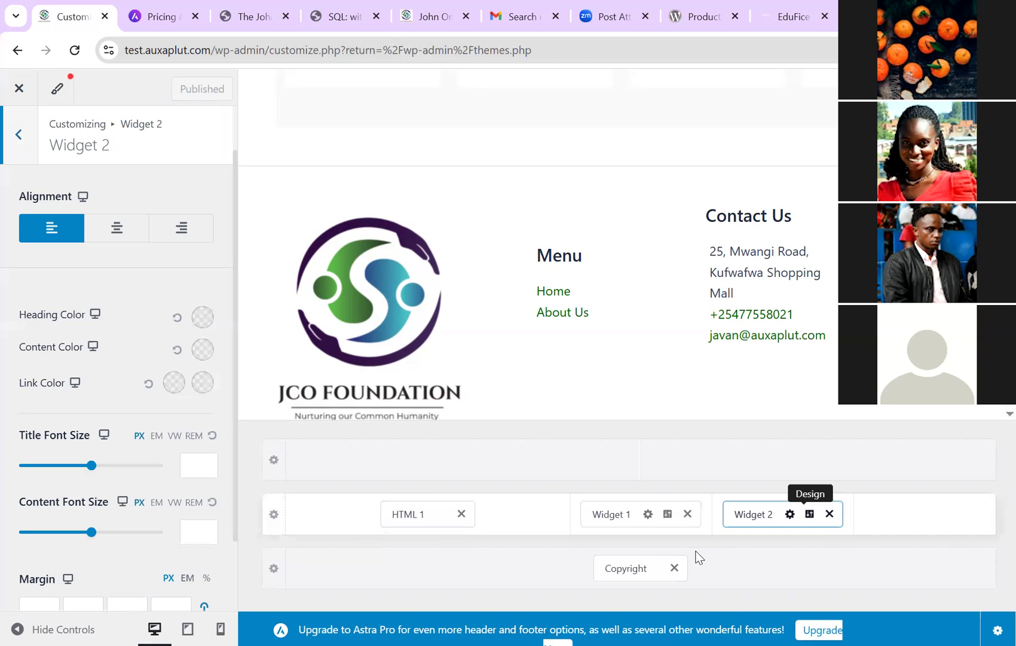
left_click(18, 135)
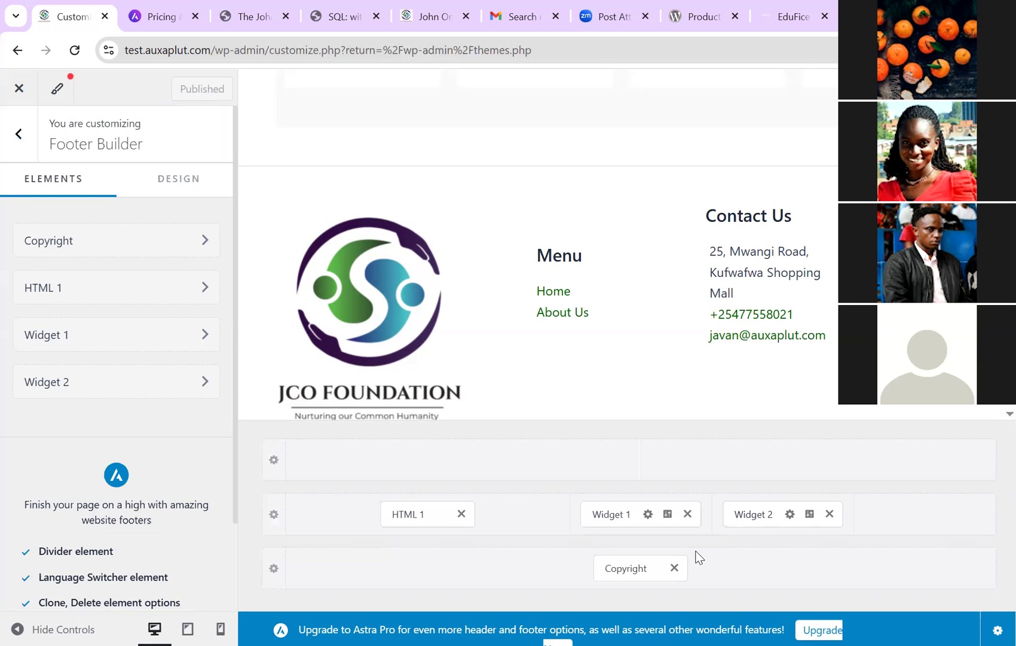
Step: Bring up the HTML 1 logo block's settings, then Widget 2's Design settings
left_click(925, 513)
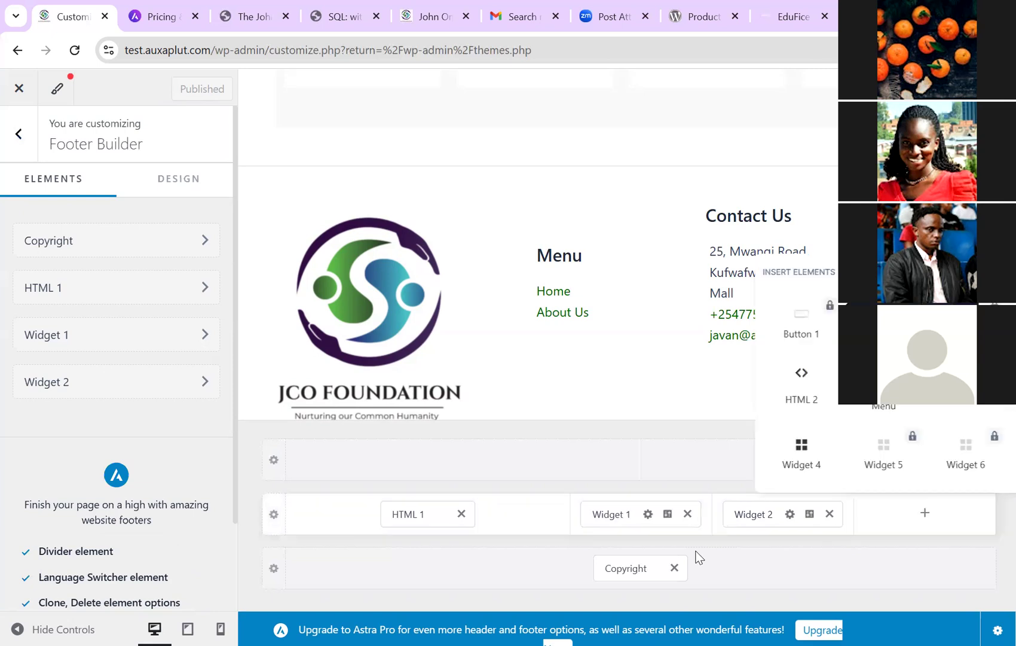
left_click(925, 513)
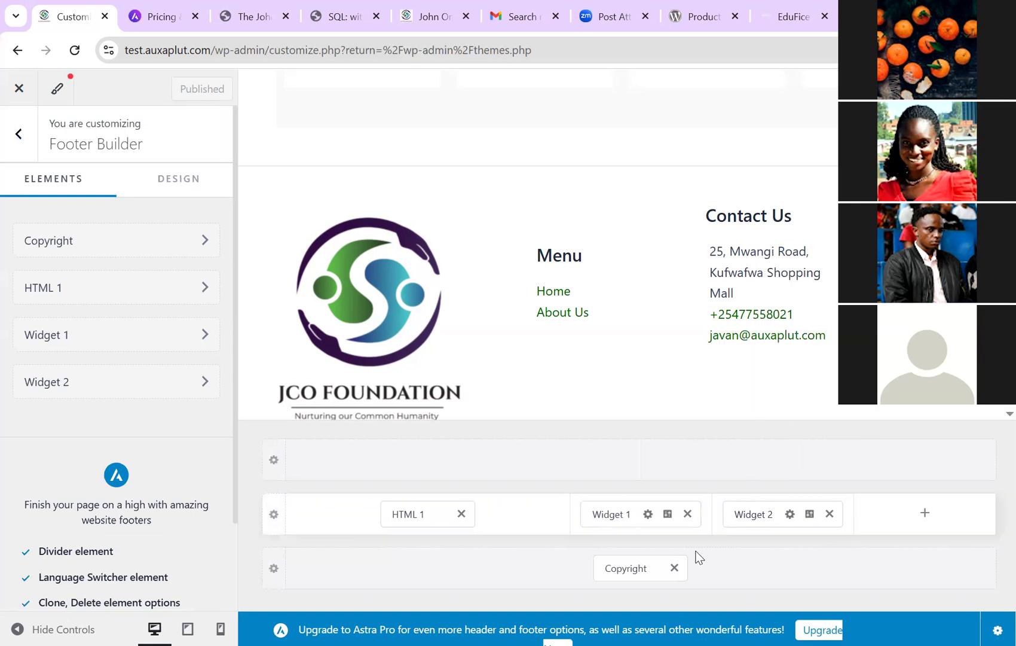
left_click(753, 514)
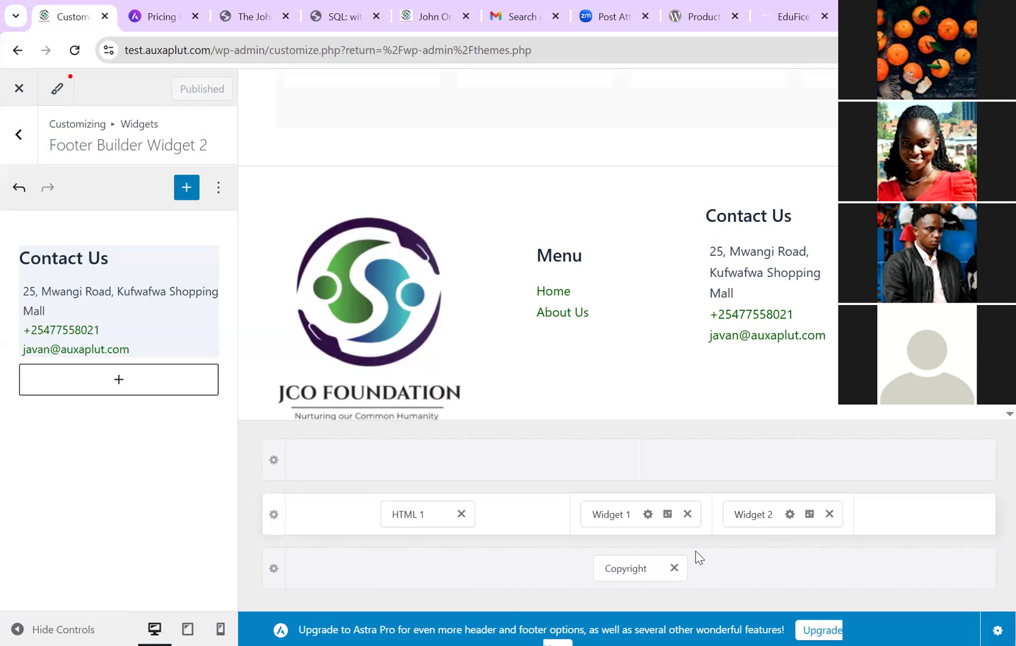
left_click(409, 514)
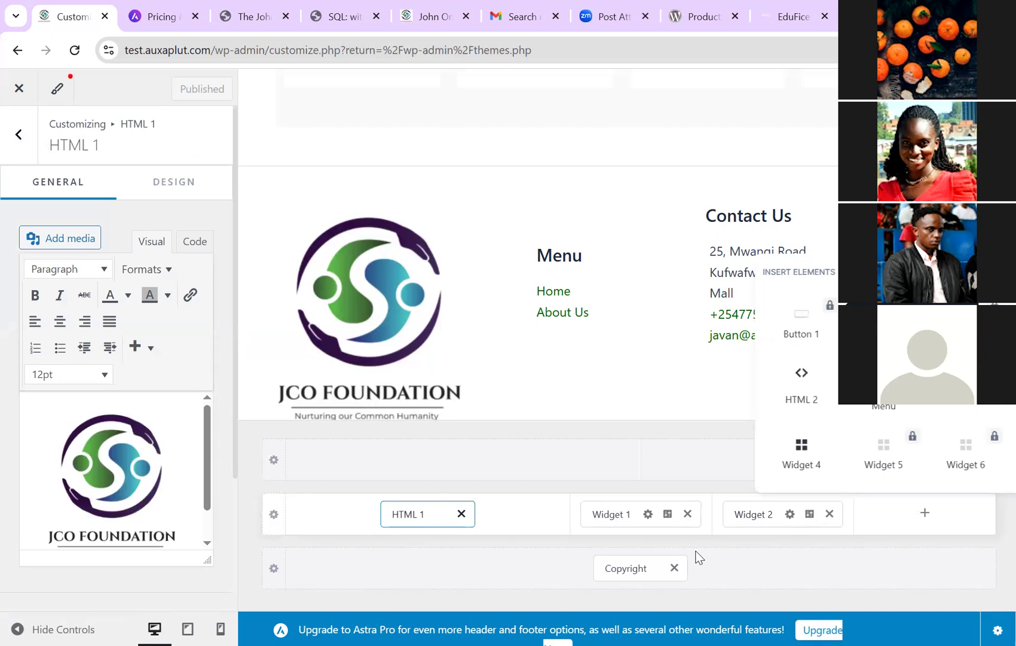
left_click(697, 556)
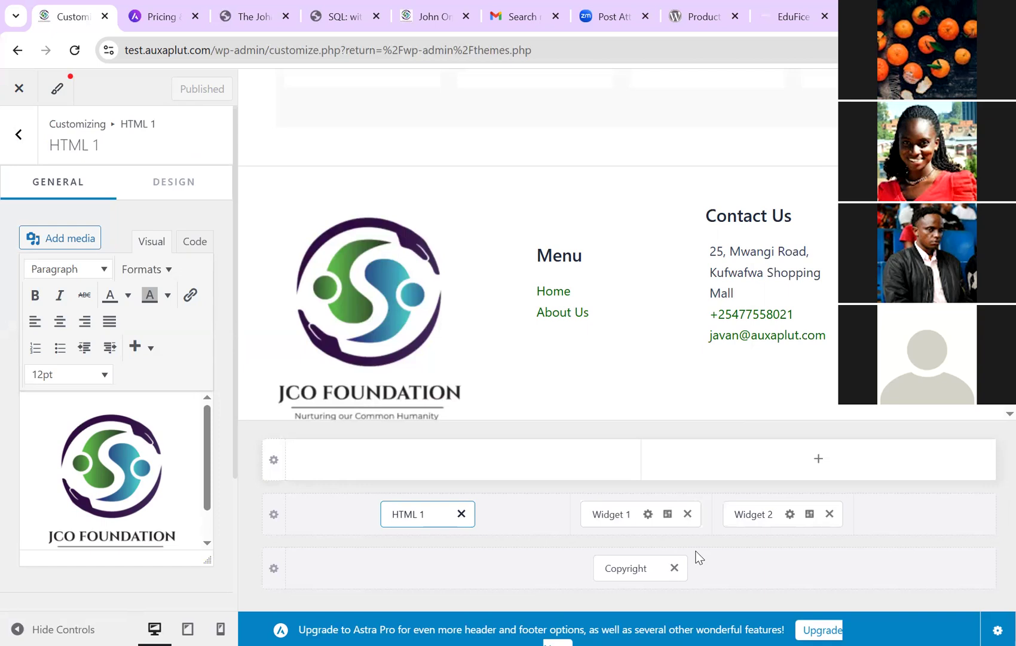
left_click(810, 514)
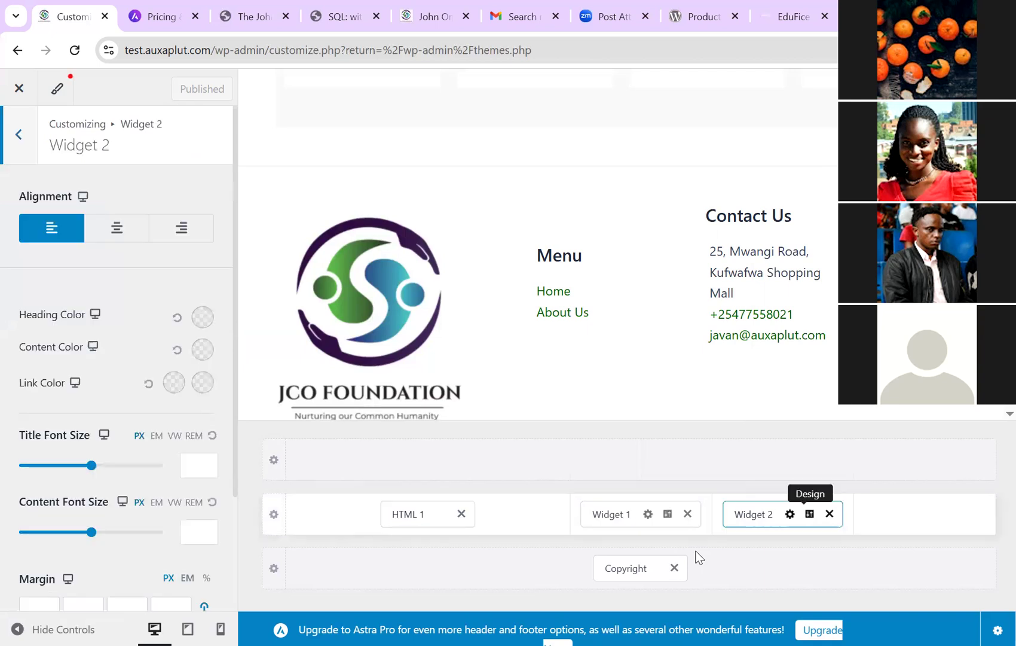
Step: Give the Contact Us widget an 18 px title font size and a 50 px top margin
scroll(119, 359, "down", 2)
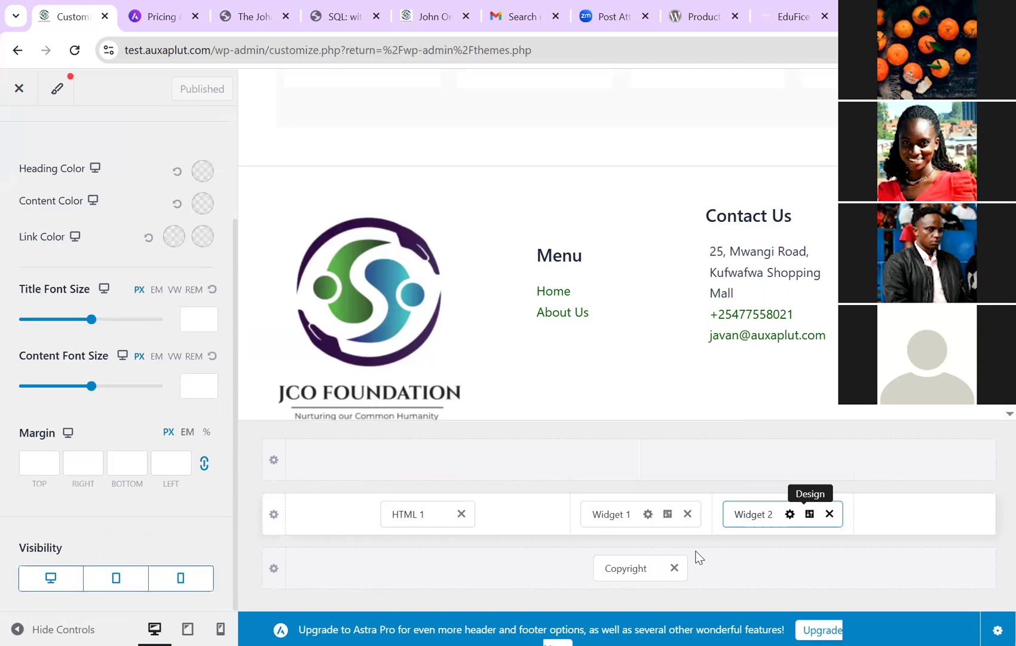
left_click(199, 319)
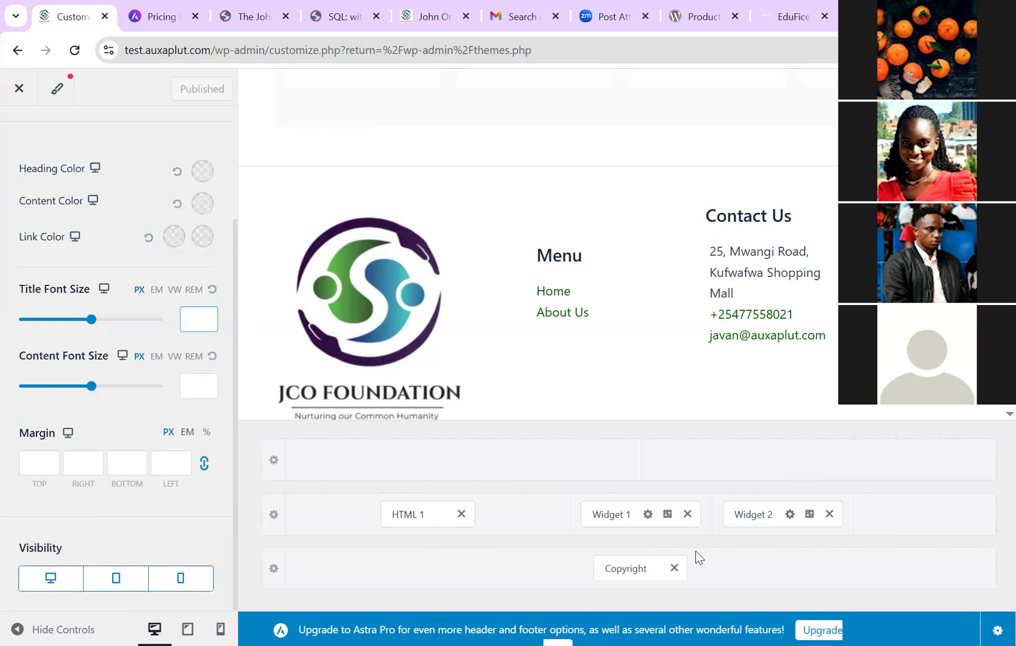
type("18")
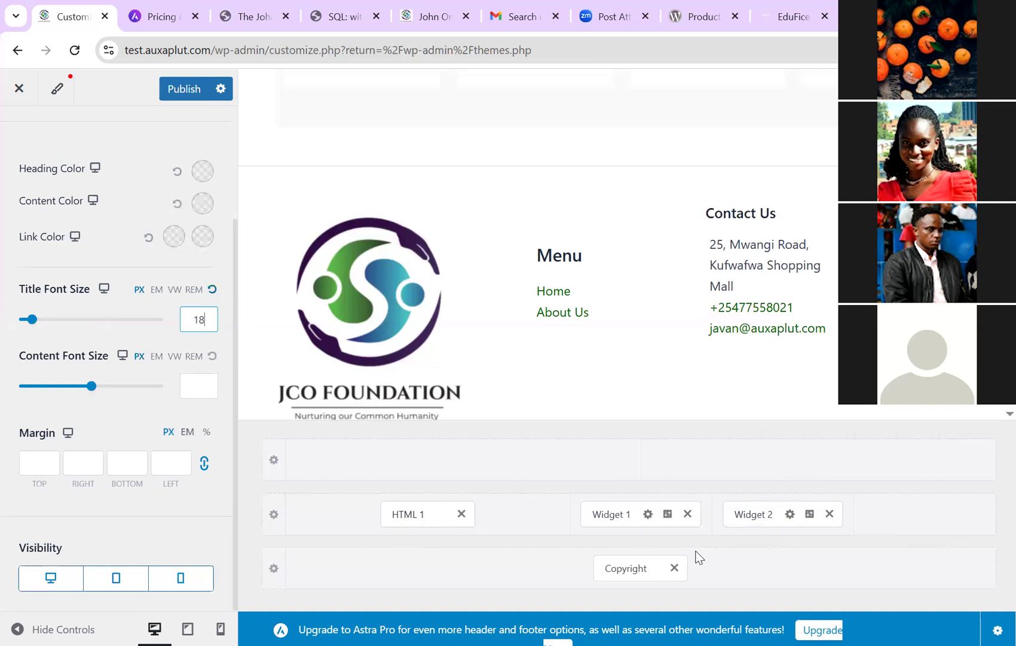
left_click(699, 556)
type("50")
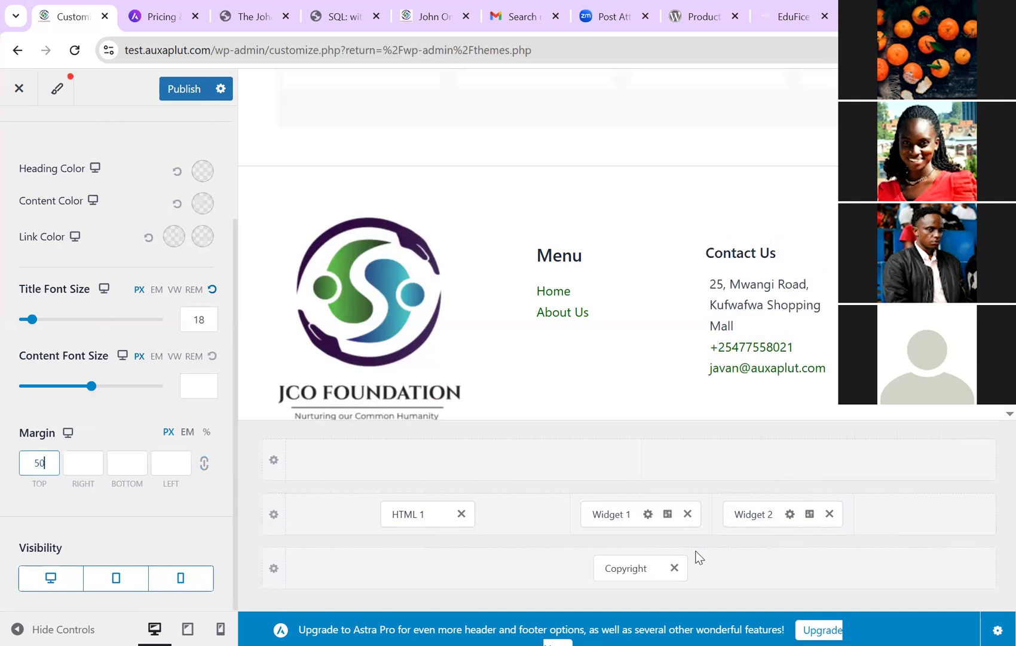
key("ctrl+s")
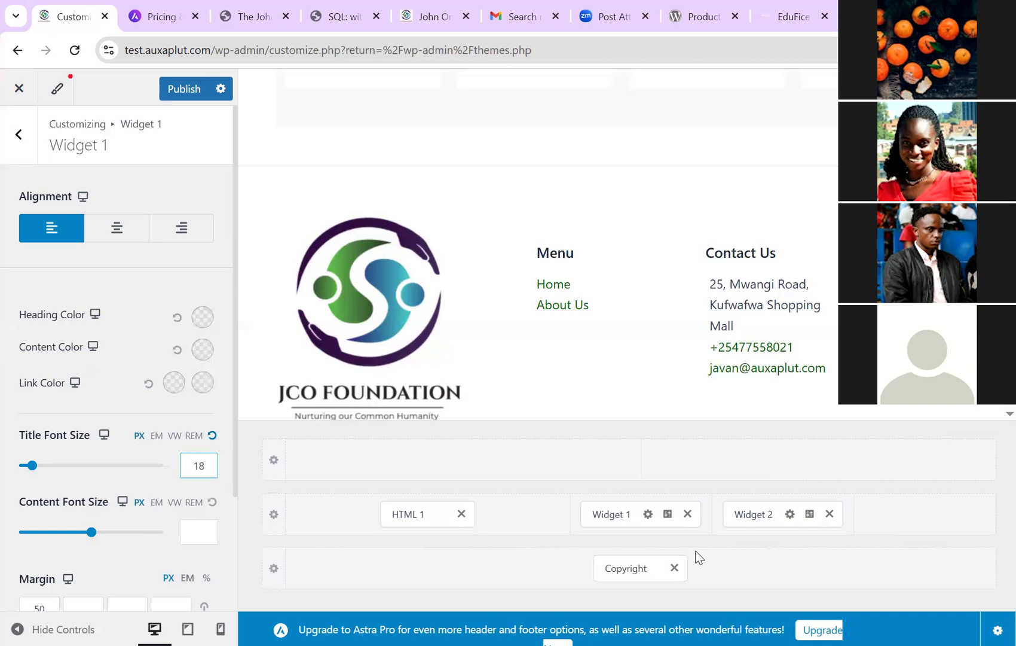
Step: Add Widget 4 to the empty fourth column of the primary footer row
left_click(696, 557)
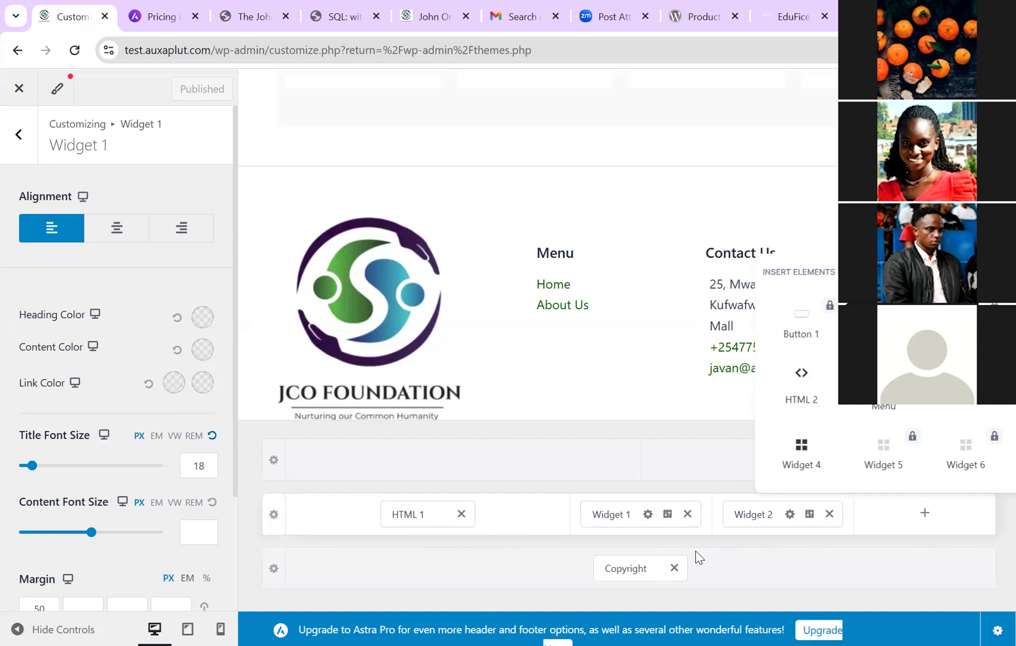
left_click(697, 557)
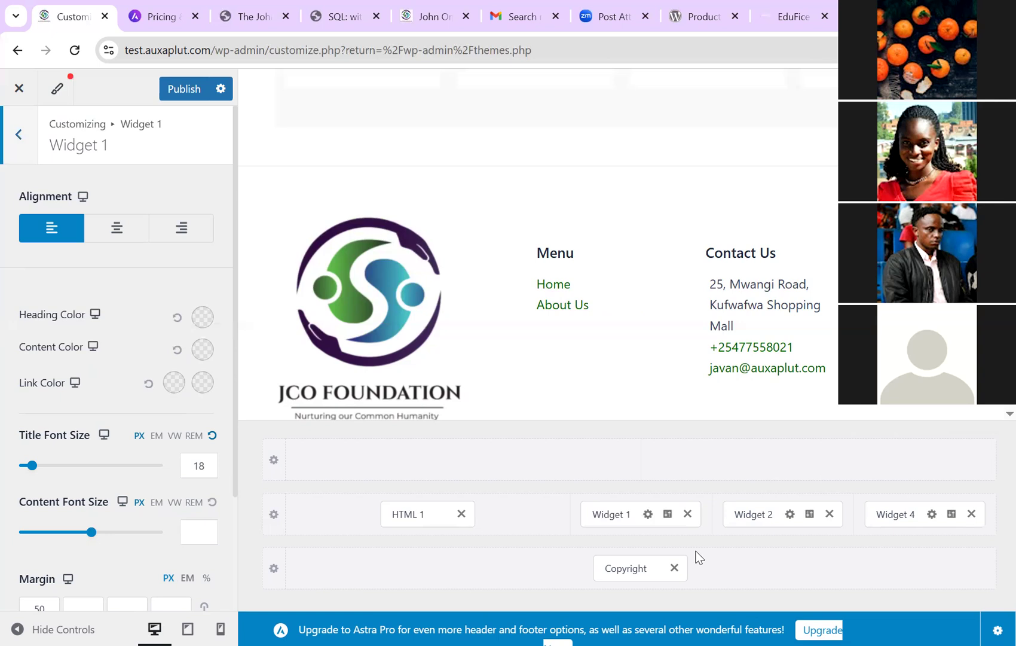
Step: Insert a Navigation Menu block into Widget 4 and title it 'Quicklinks'
key("Escape")
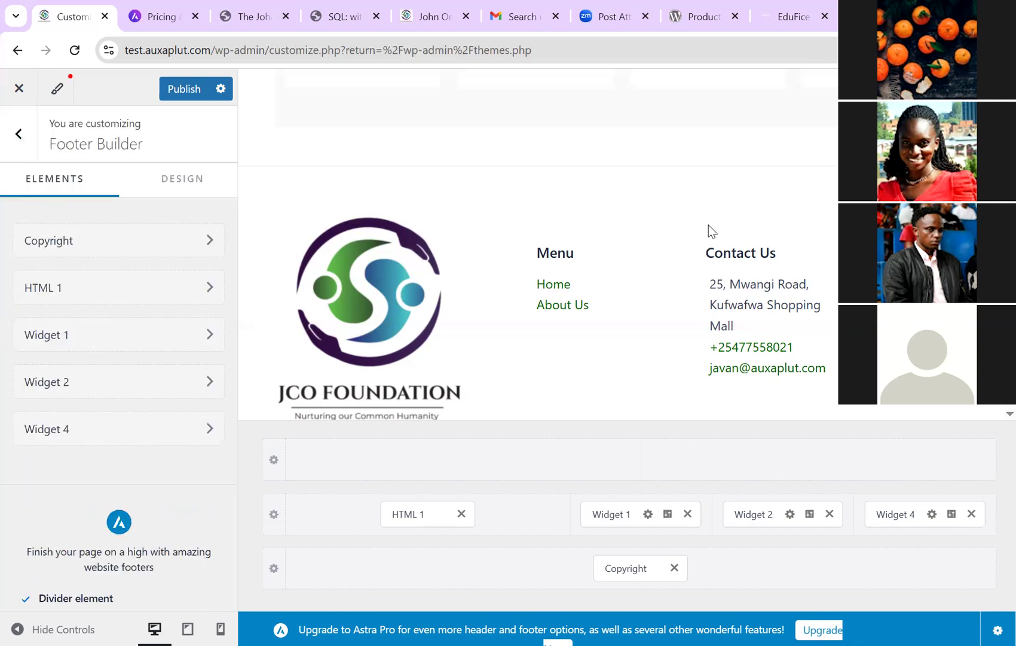
key("Escape")
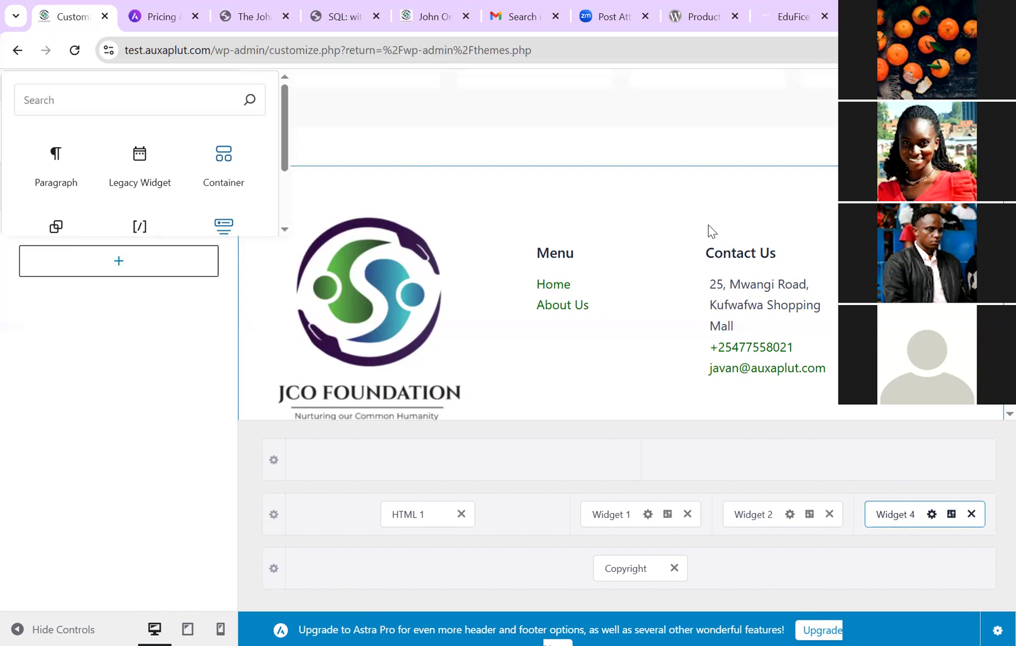
type("na")
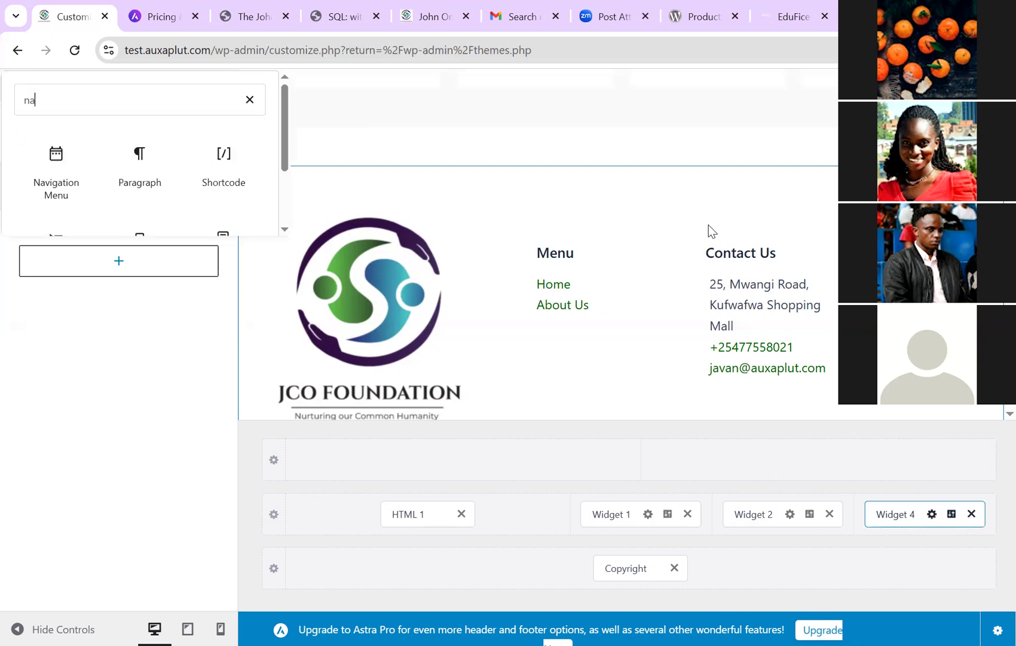
key("Return")
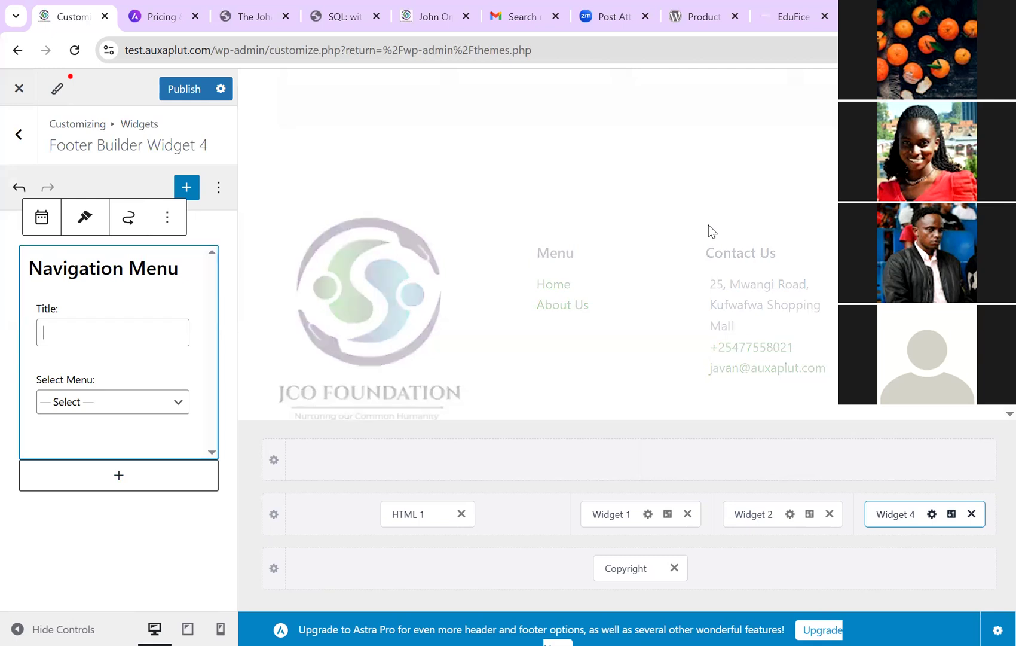
type("Quicklinks")
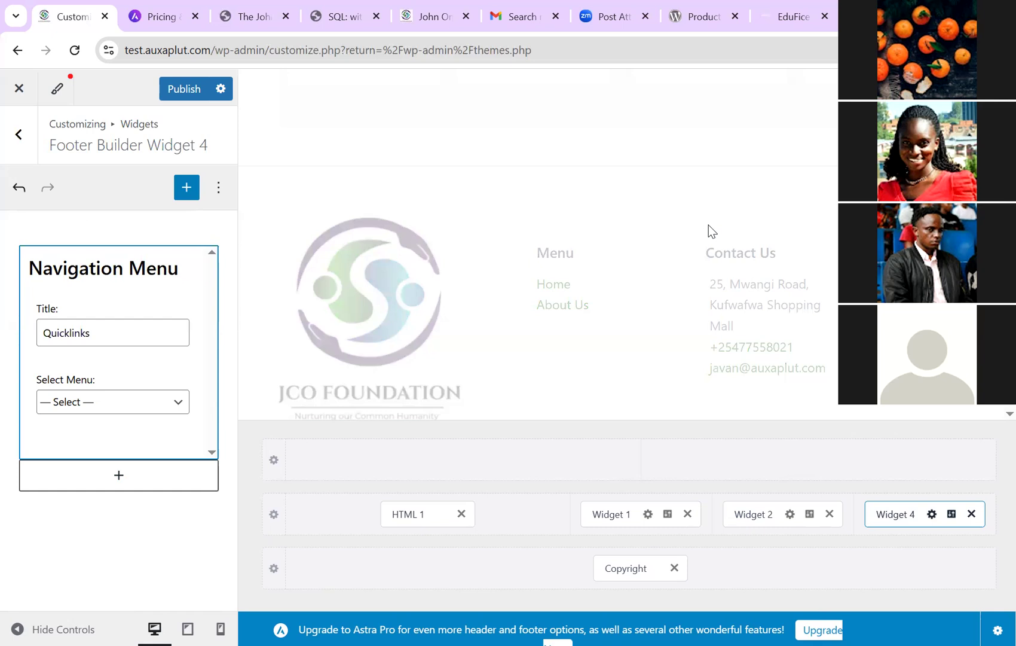
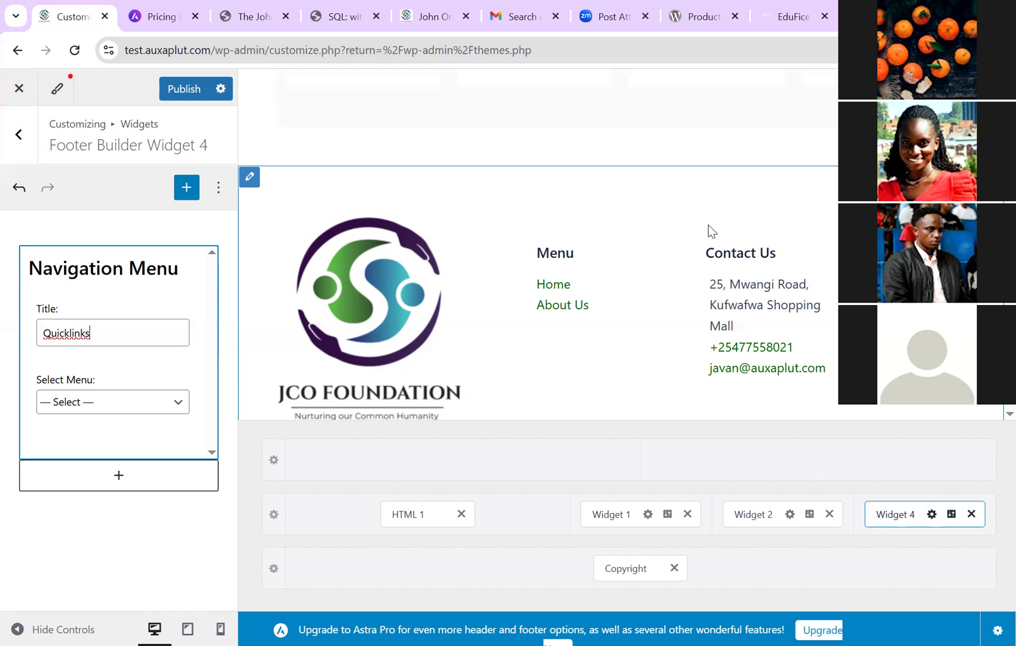
Step: Retitle footer Widget 4 'Quick Links', set it to show Main Menu, and open its design settings
key("Left")
key("Left")
key("Left")
key("Left")
key("Left")
type("L")
left_click(96, 333)
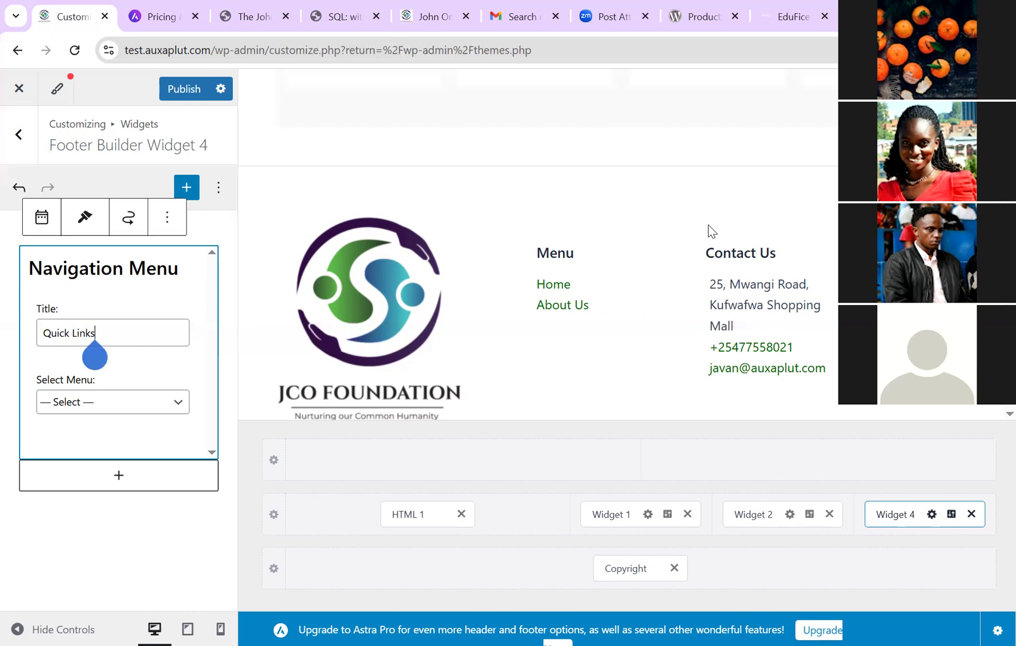
left_click(113, 402)
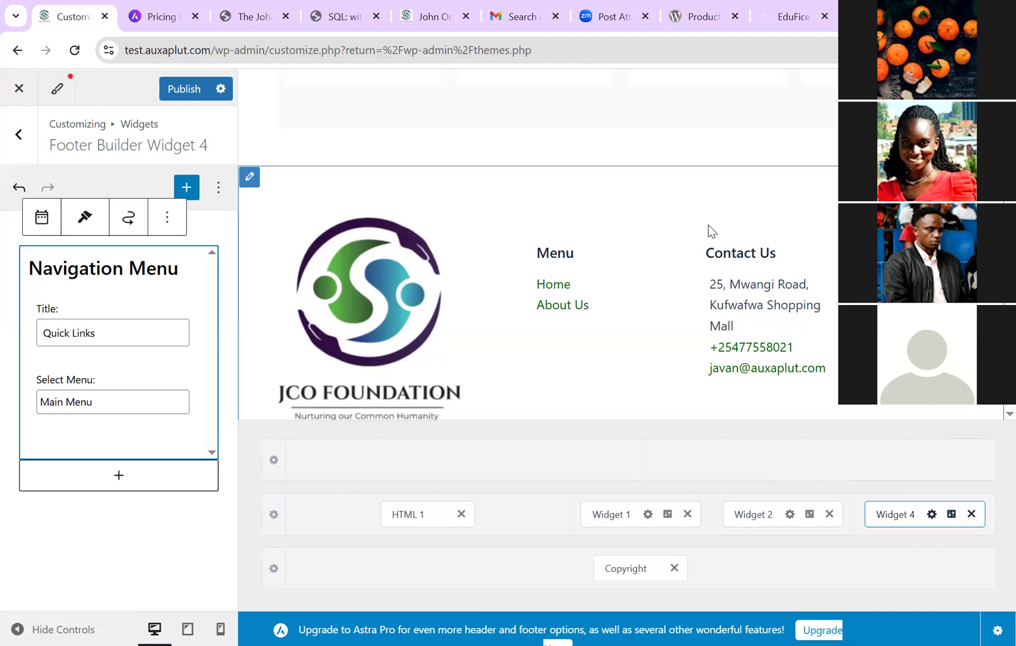
left_click(952, 514)
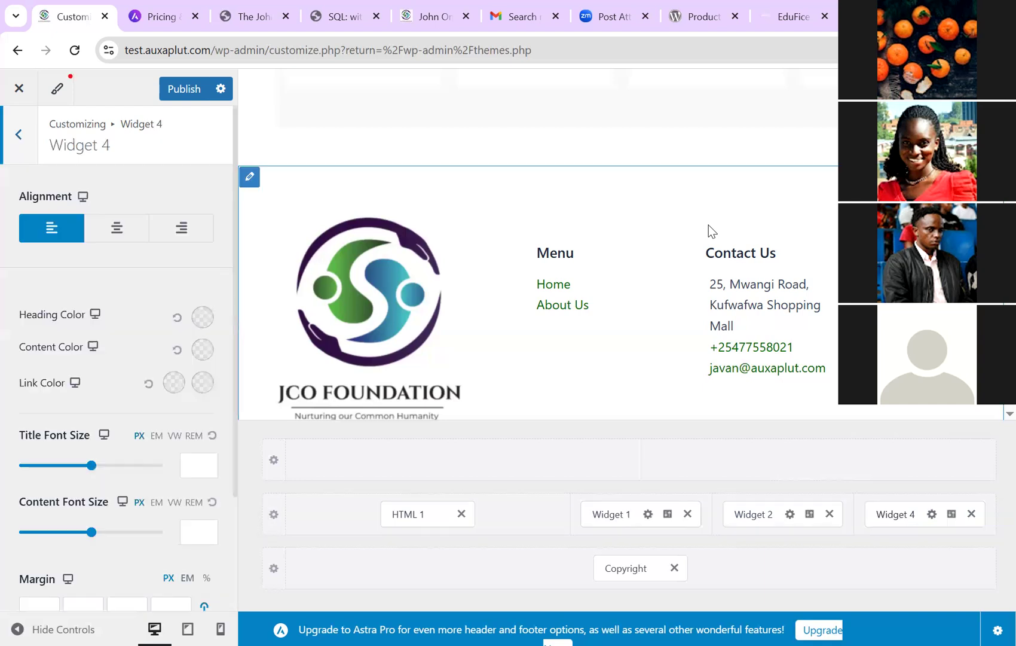
Step: Give Quick Links an 18 px title size and 50 px top margin, publish, and view the live site
left_click(200, 465)
type("18")
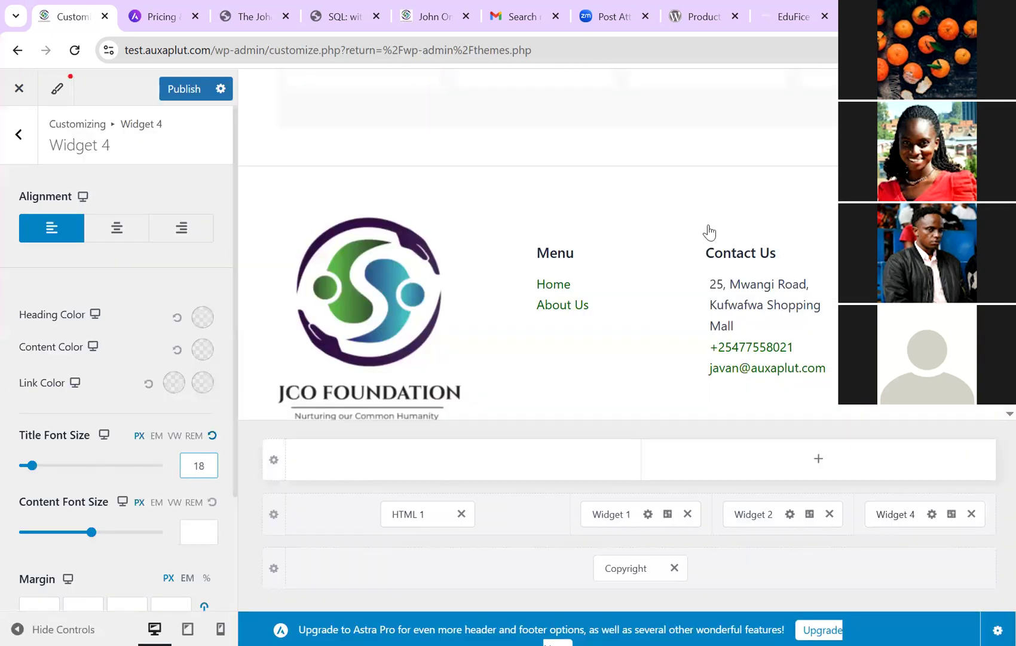
key("Page_Down")
left_click(204, 463)
left_click(39, 464)
type("50")
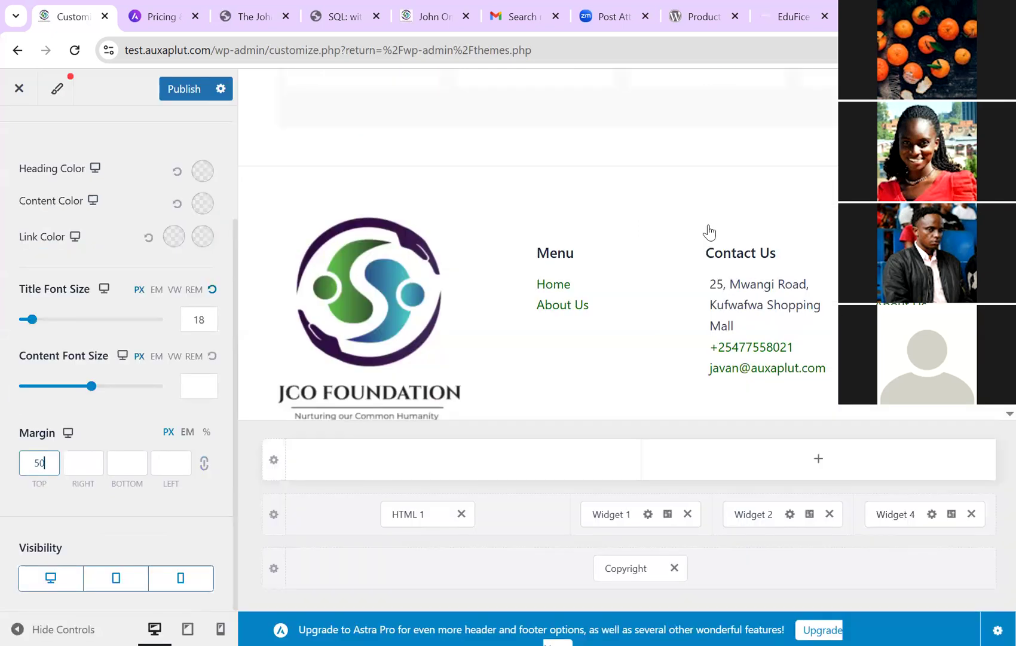
key("ctrl+s")
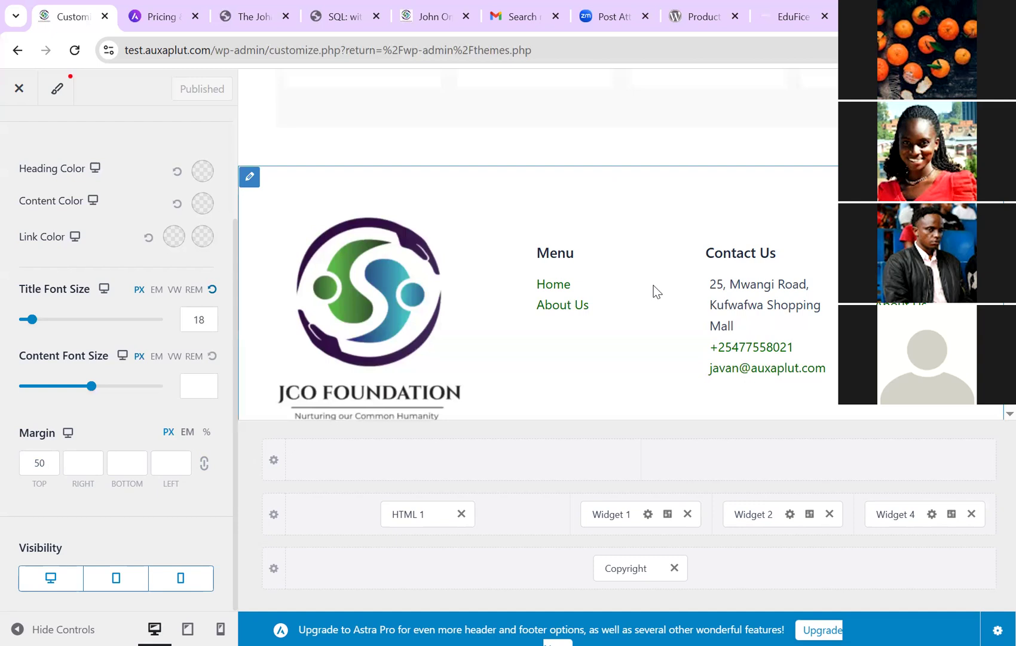
key("ctrl+5")
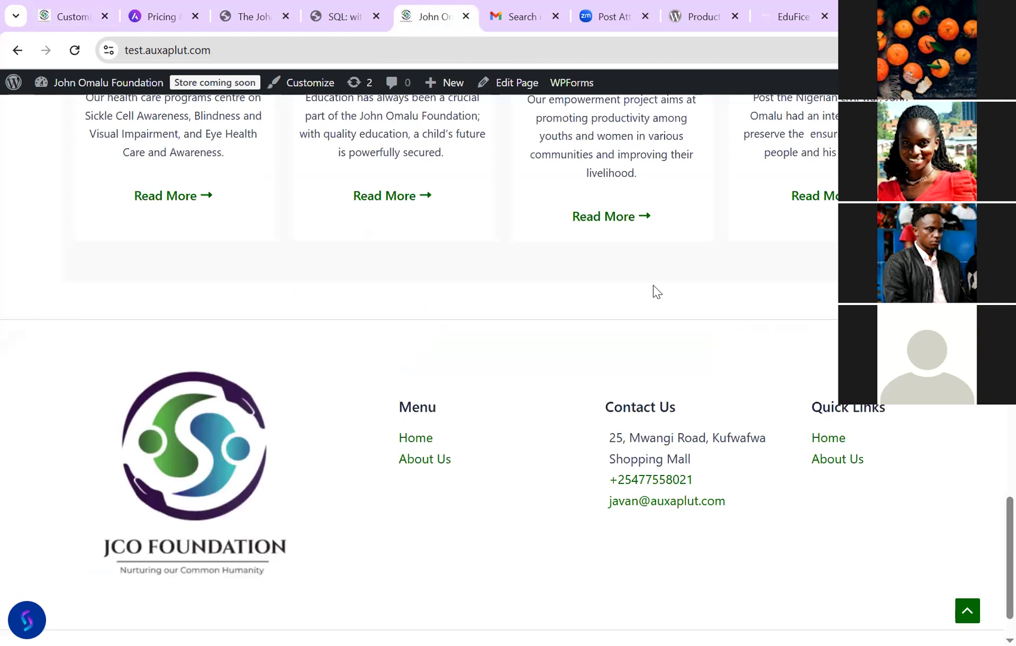
Step: Check the four-column footer with Quick Links on the live homepage, briefly try /contact, and return to the top
scroll(654, 286, "down", 1)
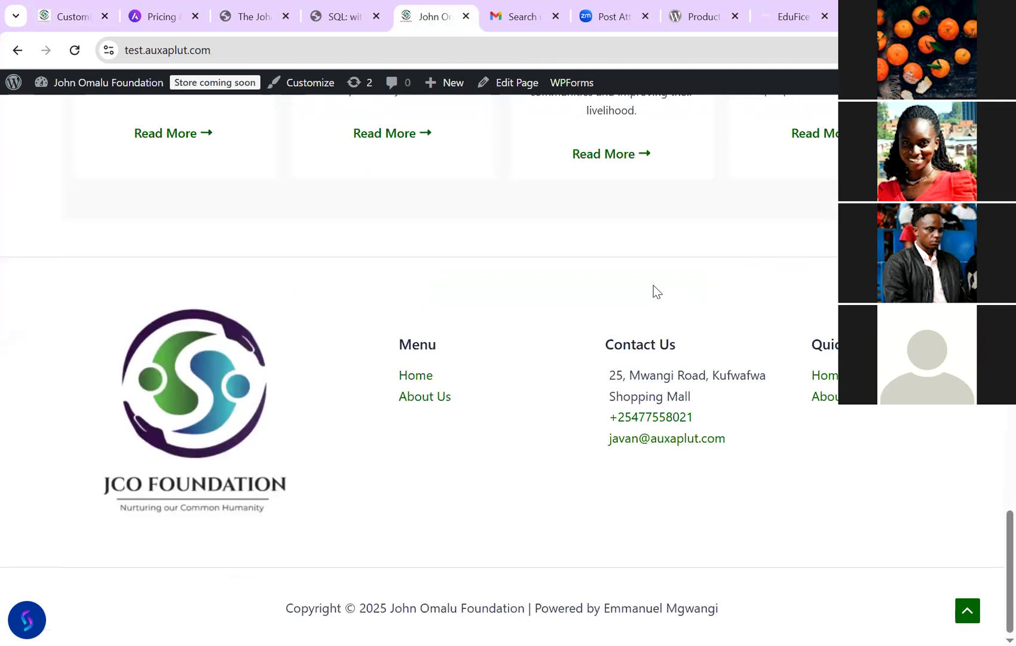
scroll(654, 285, "up", 2)
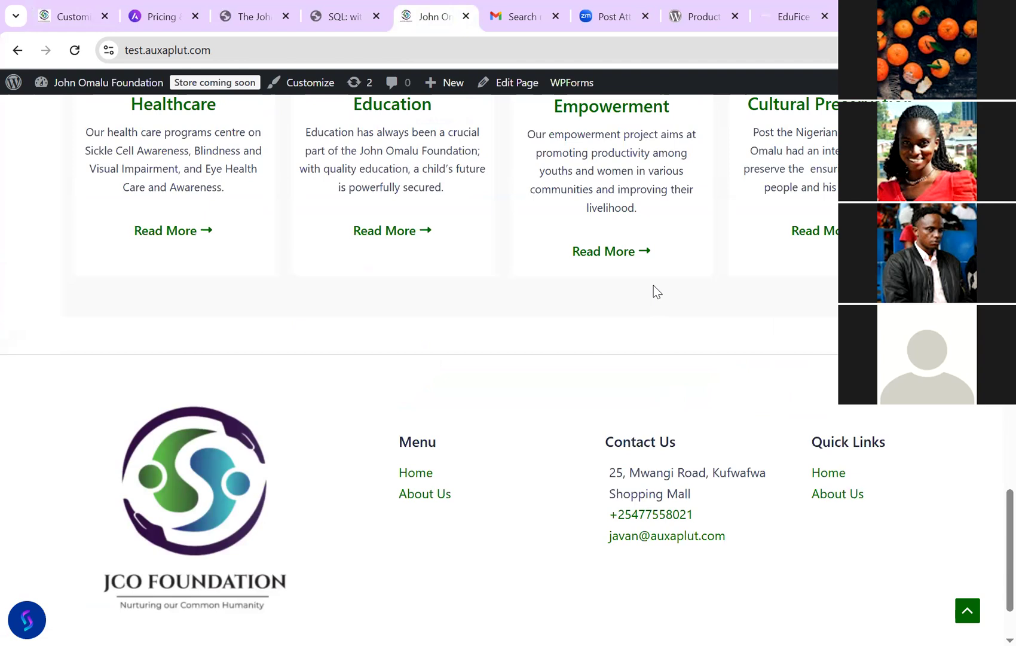
key("Home")
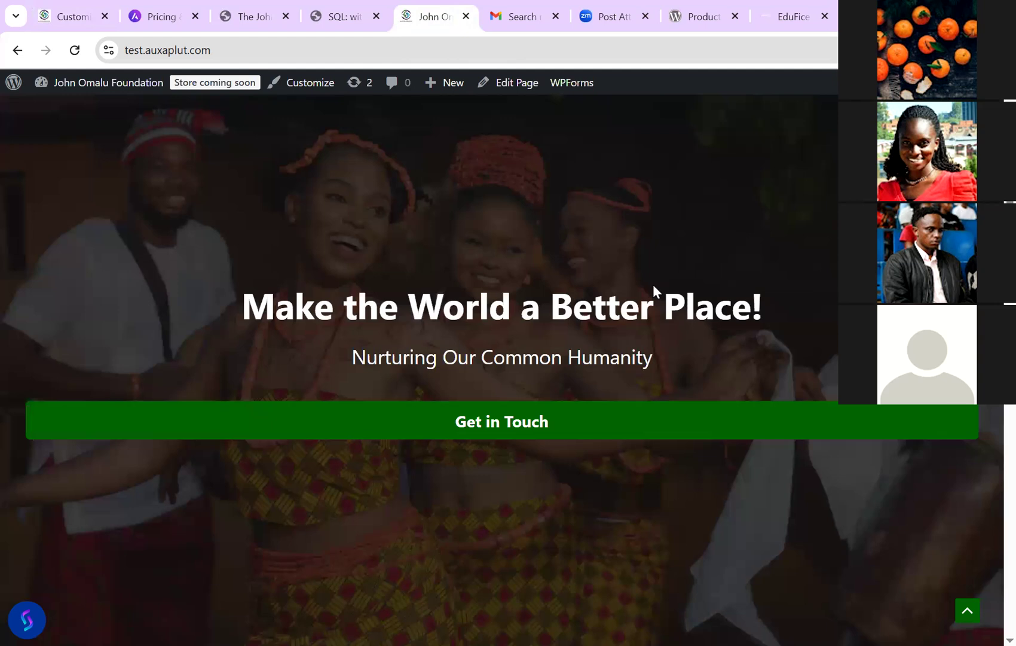
key("F5")
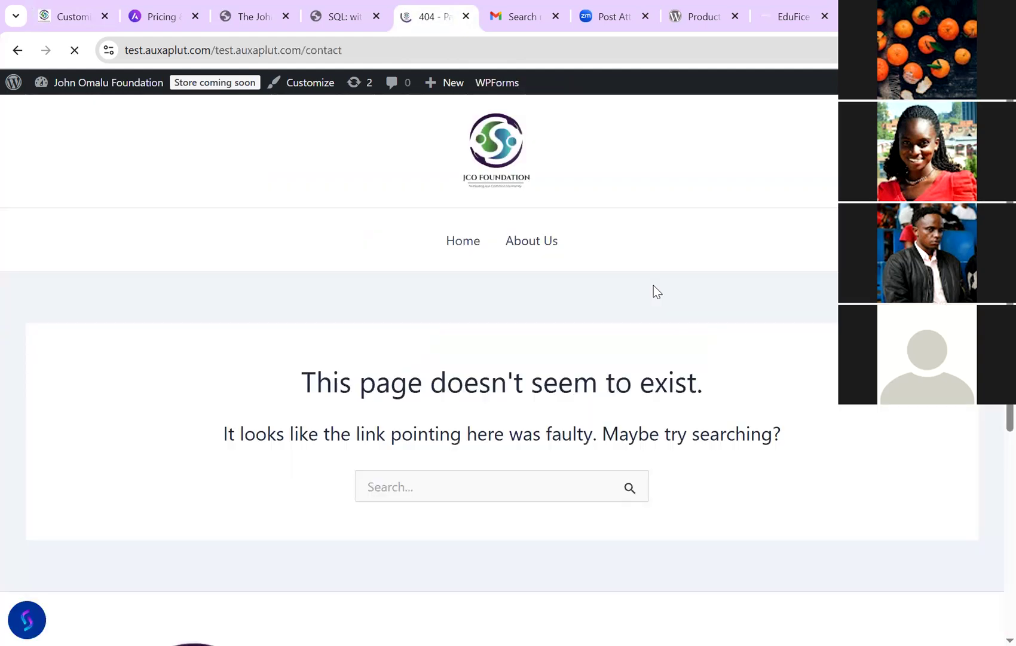
key("alt+Left")
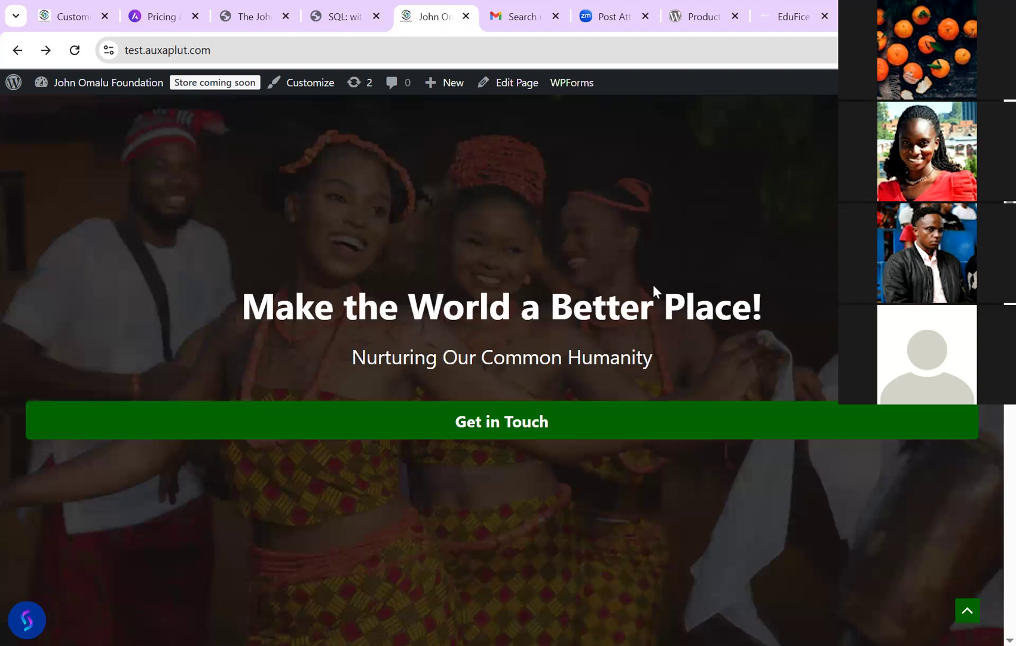
scroll(655, 291, "down", 20)
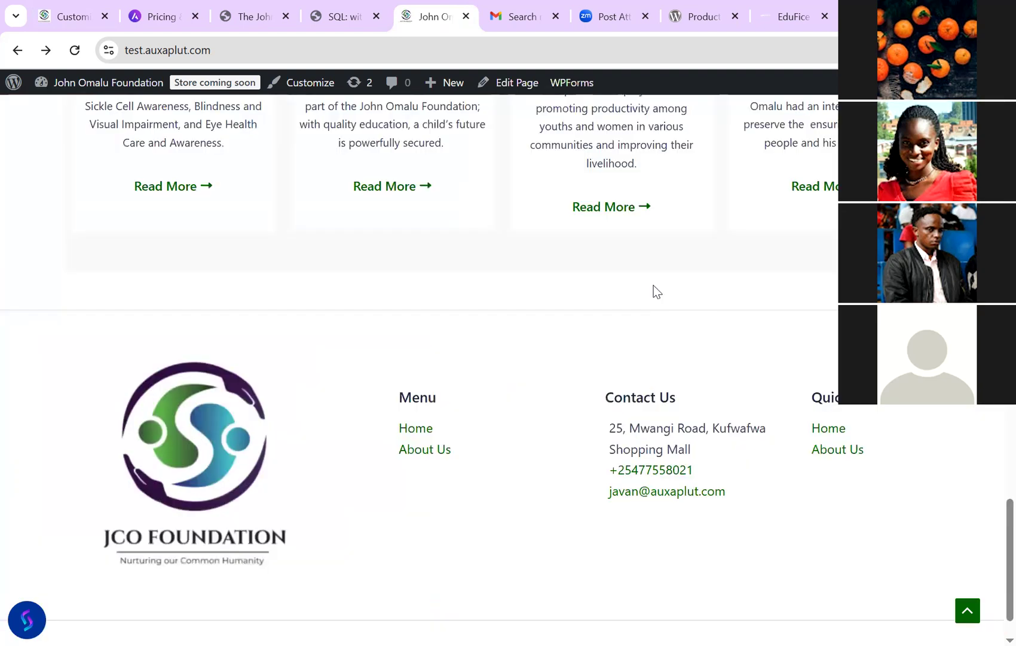
scroll(655, 291, "up", 1)
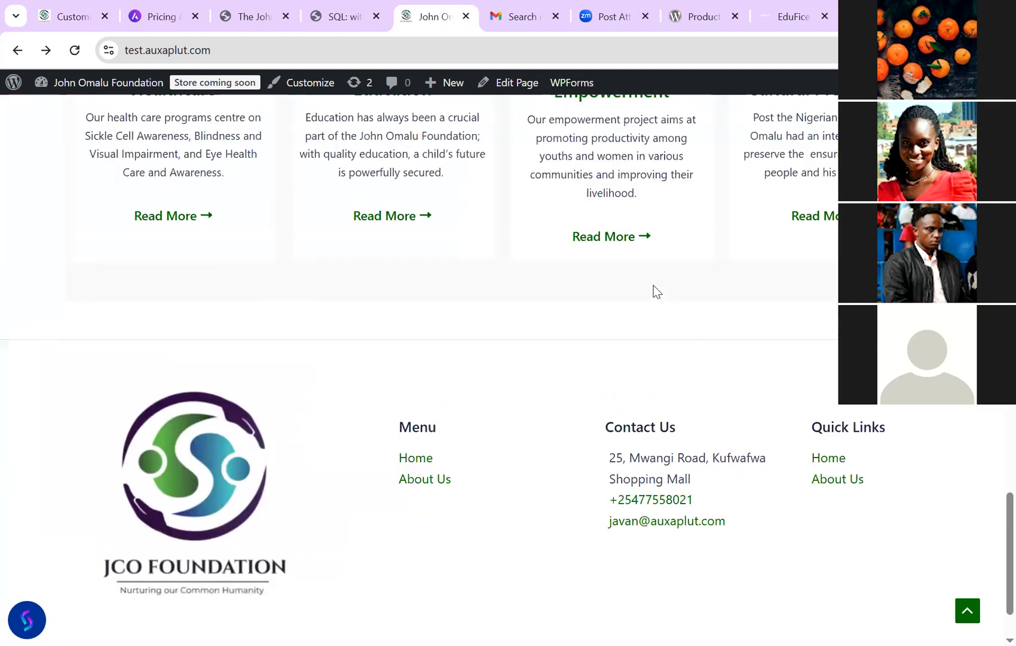
scroll(655, 291, "down", 1)
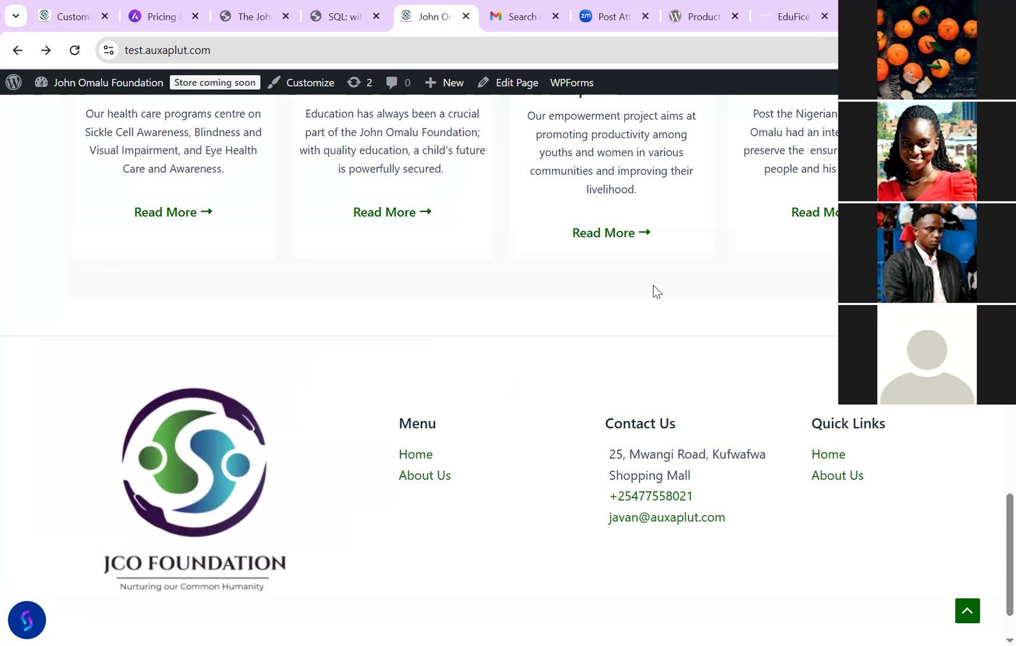
scroll(654, 291, "up", 15)
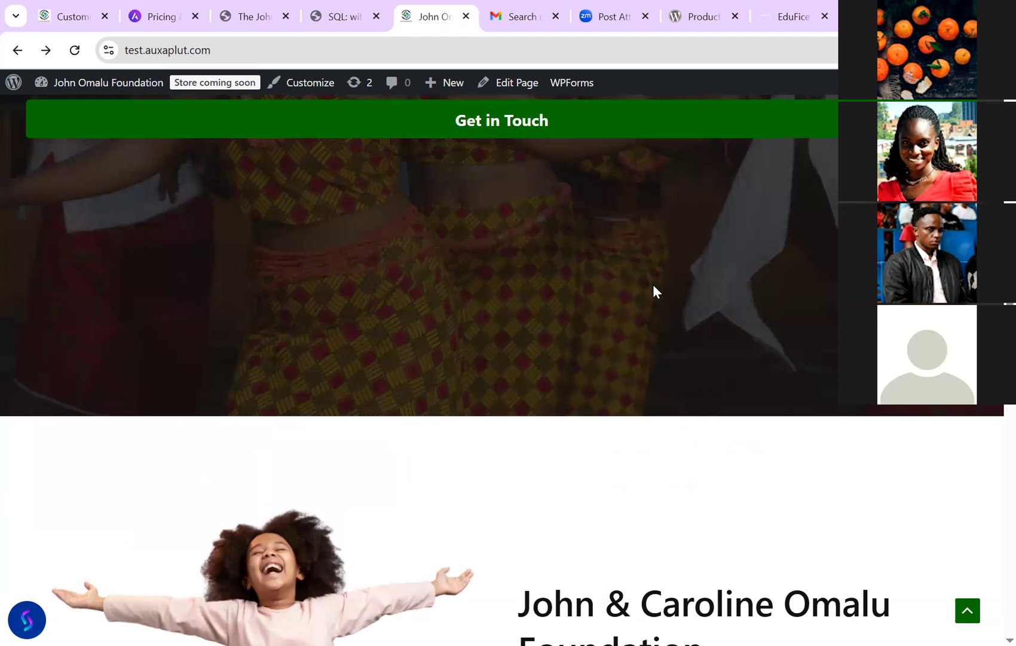
scroll(654, 291, "up", 8)
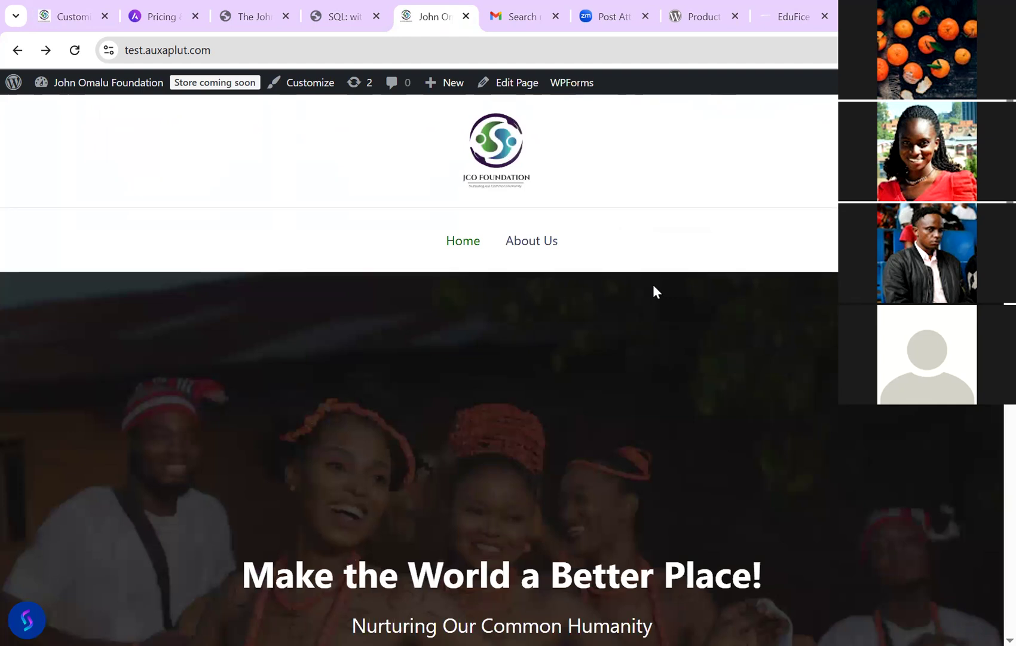
Step: Leave the Customizer and go to the Plugins > Add Plugin page
key("ctrl+1")
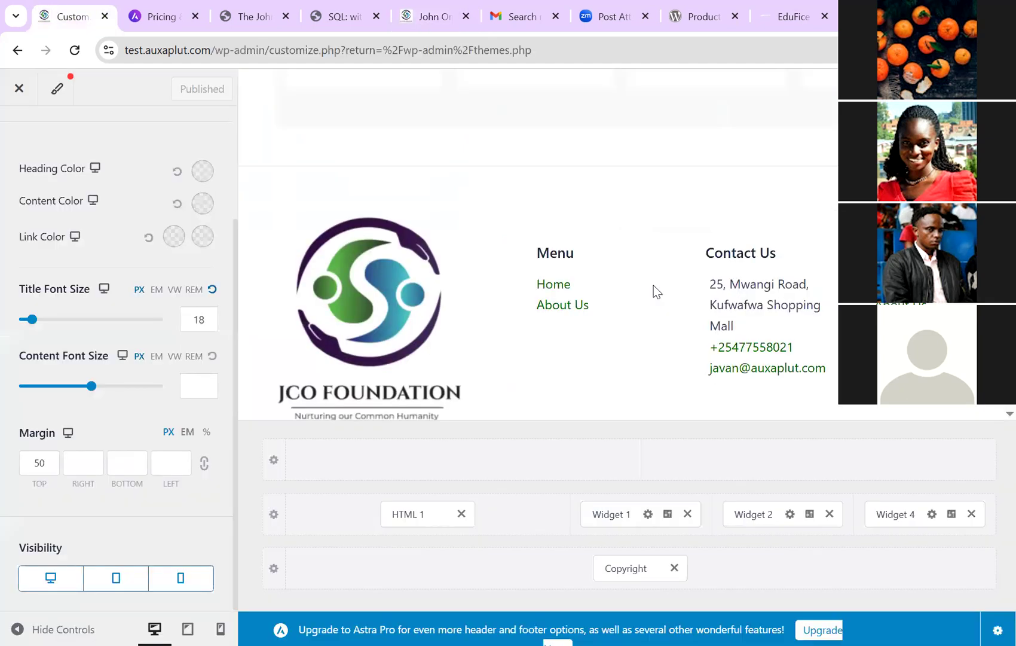
key("Escape")
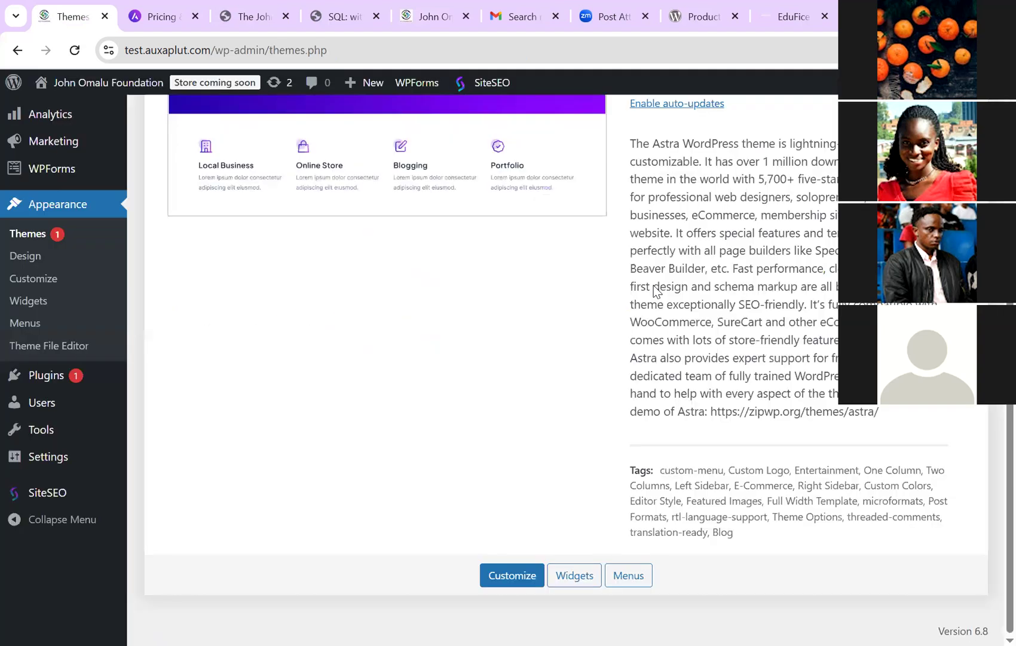
scroll(656, 290, "up", 5)
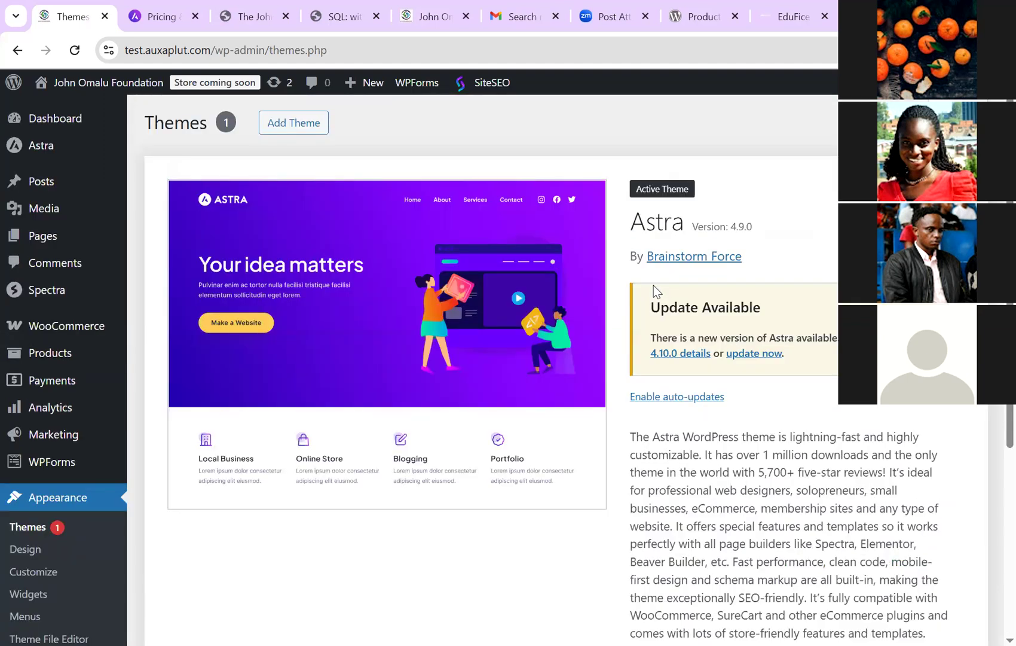
scroll(656, 290, "down", 2)
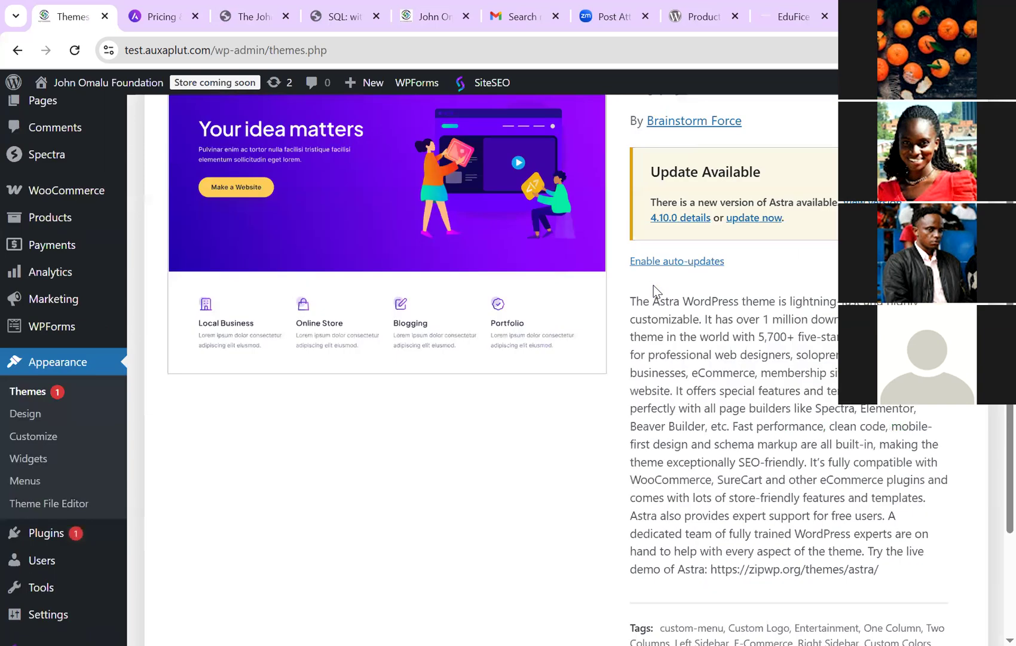
scroll(656, 290, "down", 3)
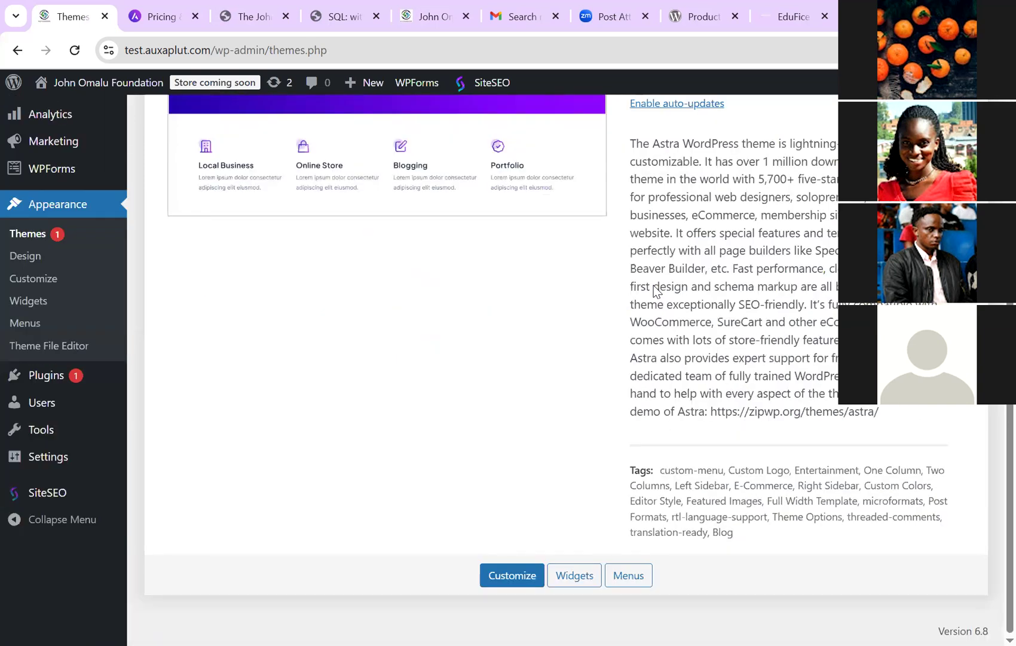
key("Return")
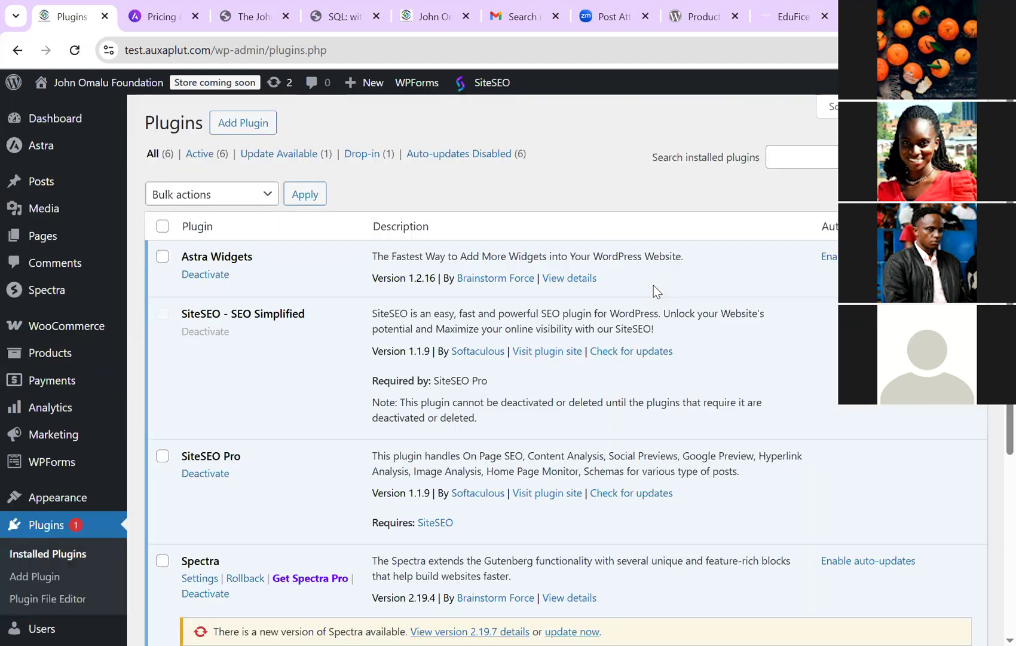
key("Return")
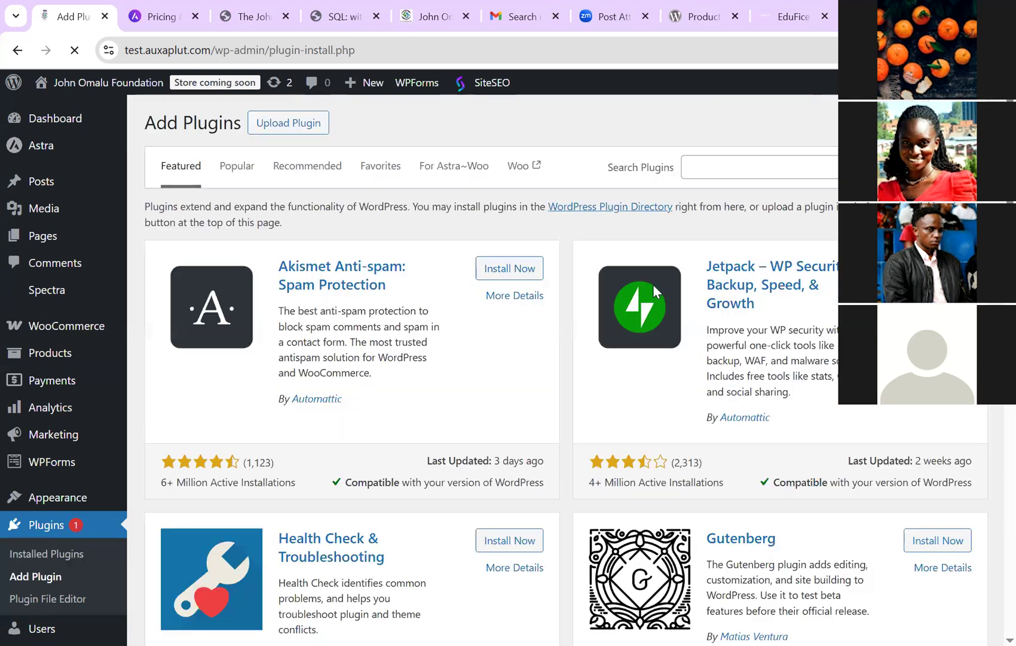
Step: Search 'duplicate', then install and activate the Duplicate Page plugin
key("Tab")
key("Escape")
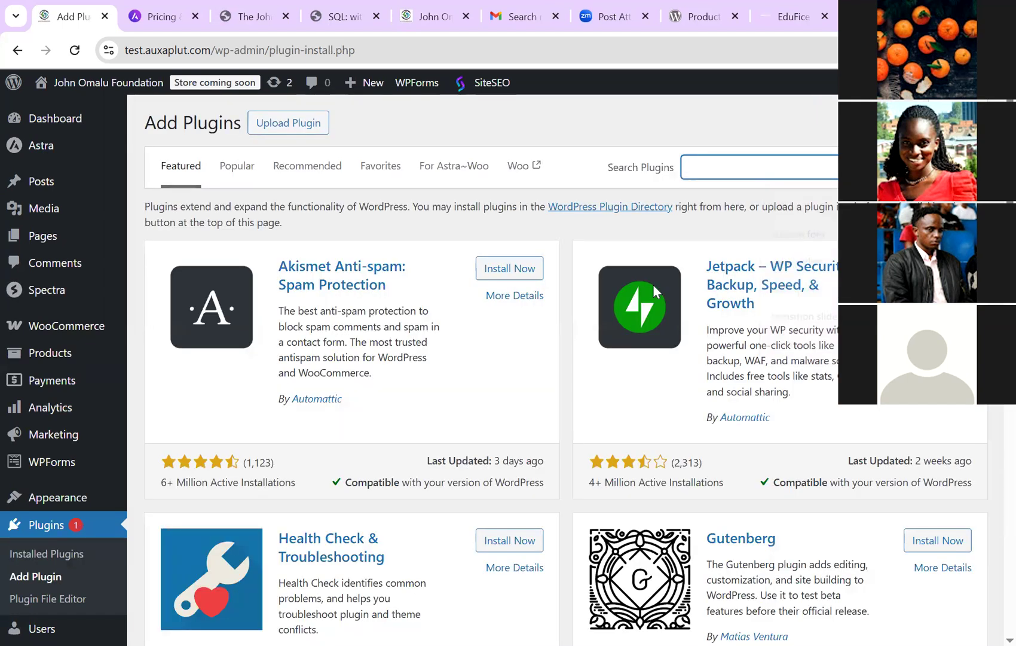
type("duplicat")
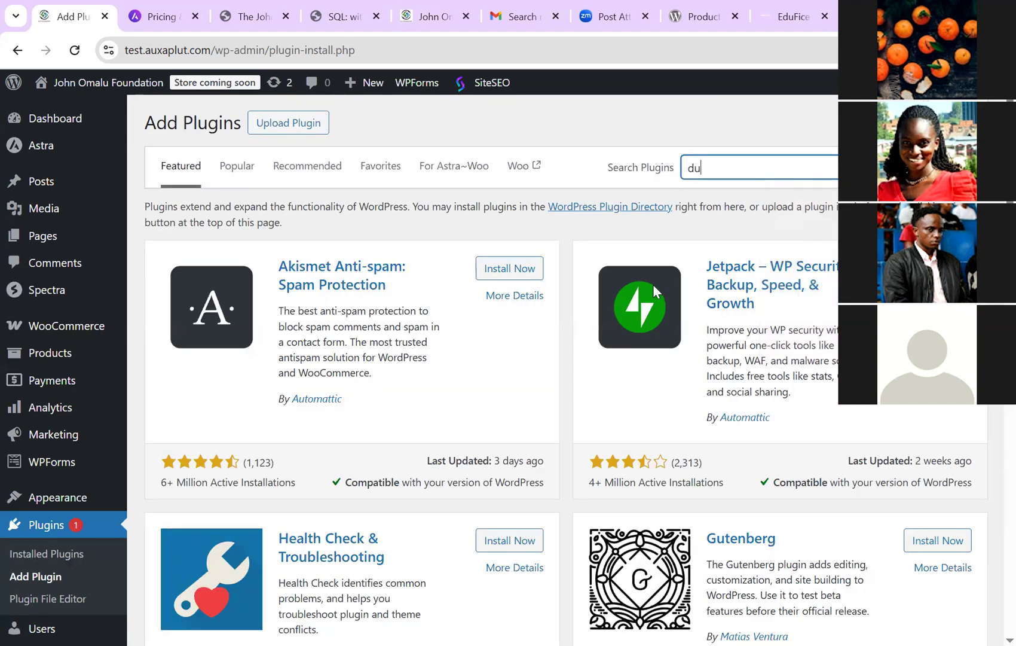
type("e")
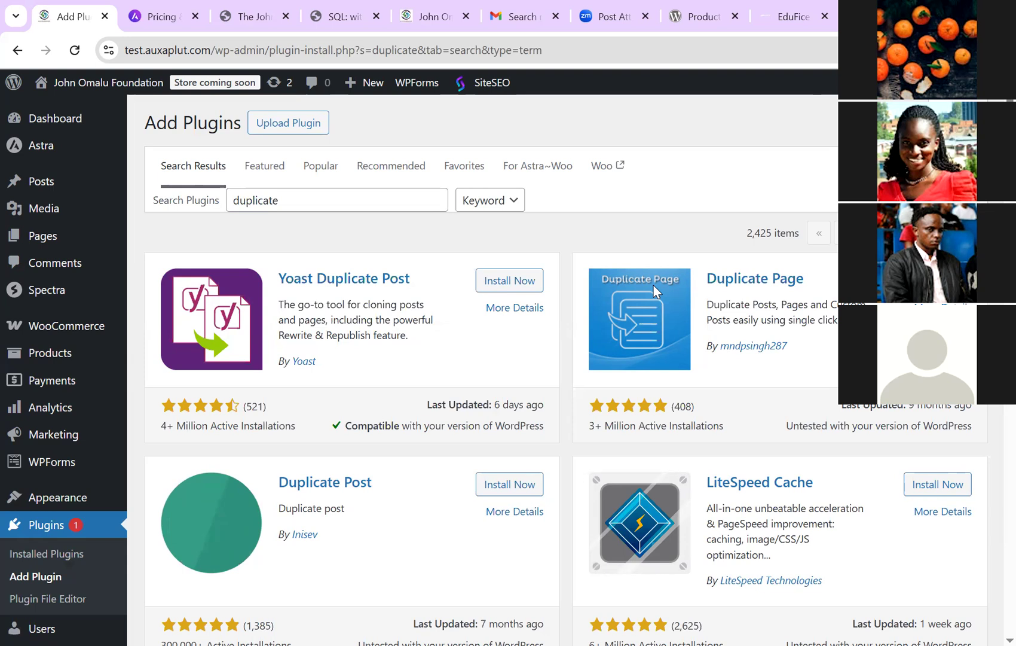
left_click(655, 291)
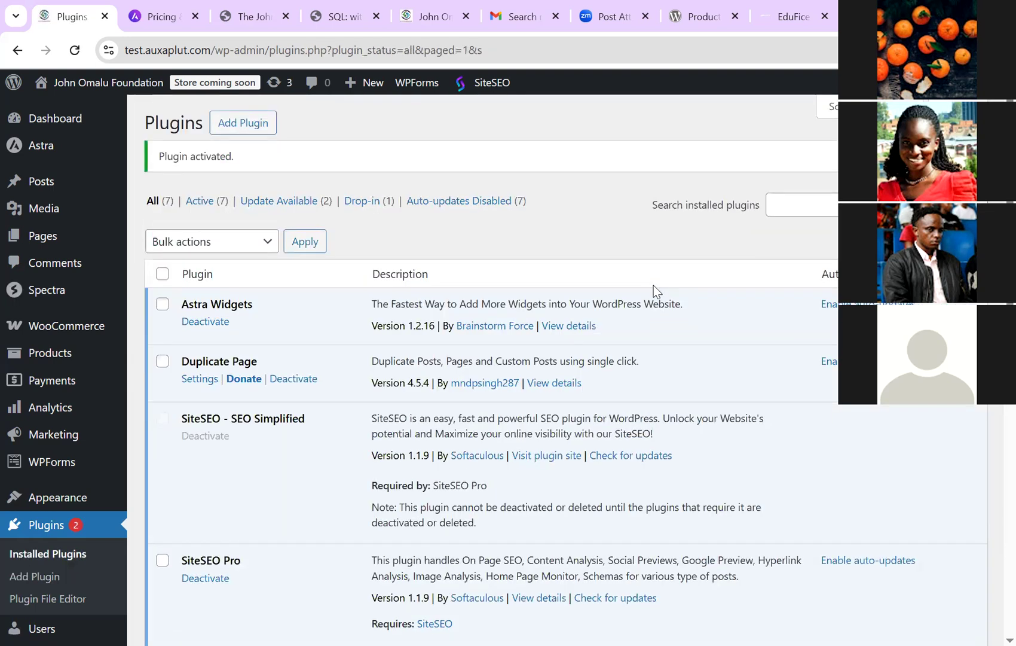
left_click(43, 236)
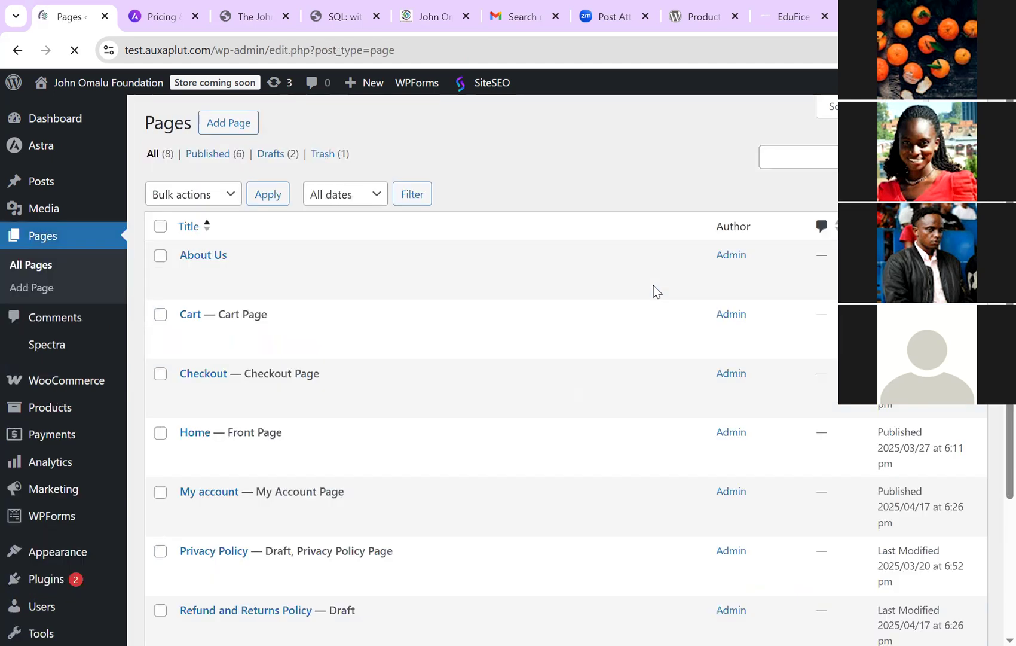
Step: Use Duplicate This on the Home page to create a draft copy, bringing the list to 9 pages
scroll(656, 292, "down", 2)
scroll(656, 291, "down", 1)
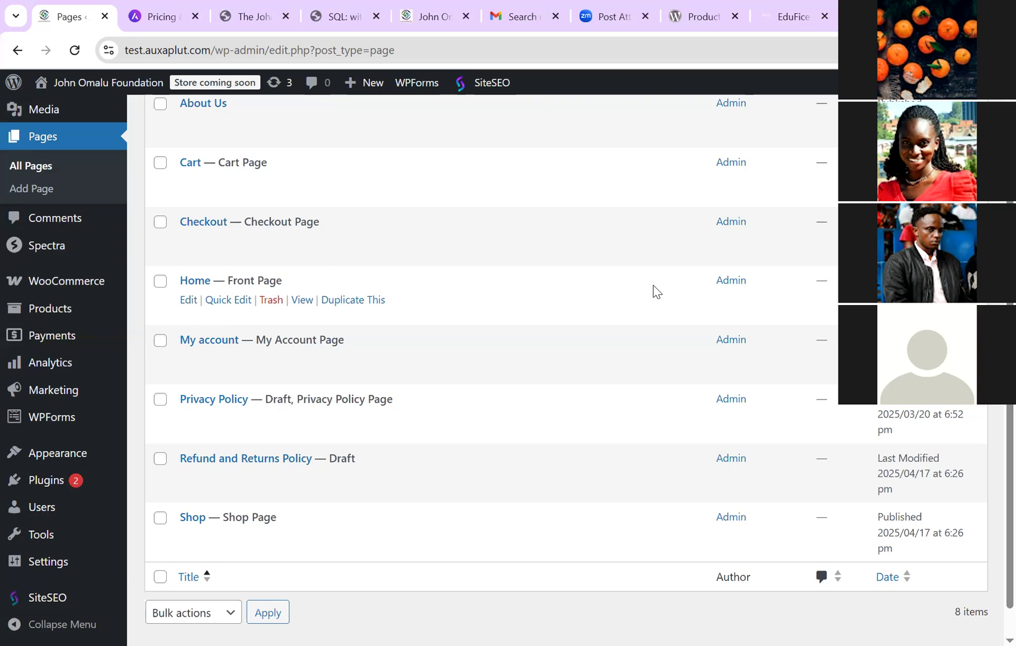
scroll(656, 291, "down", 1)
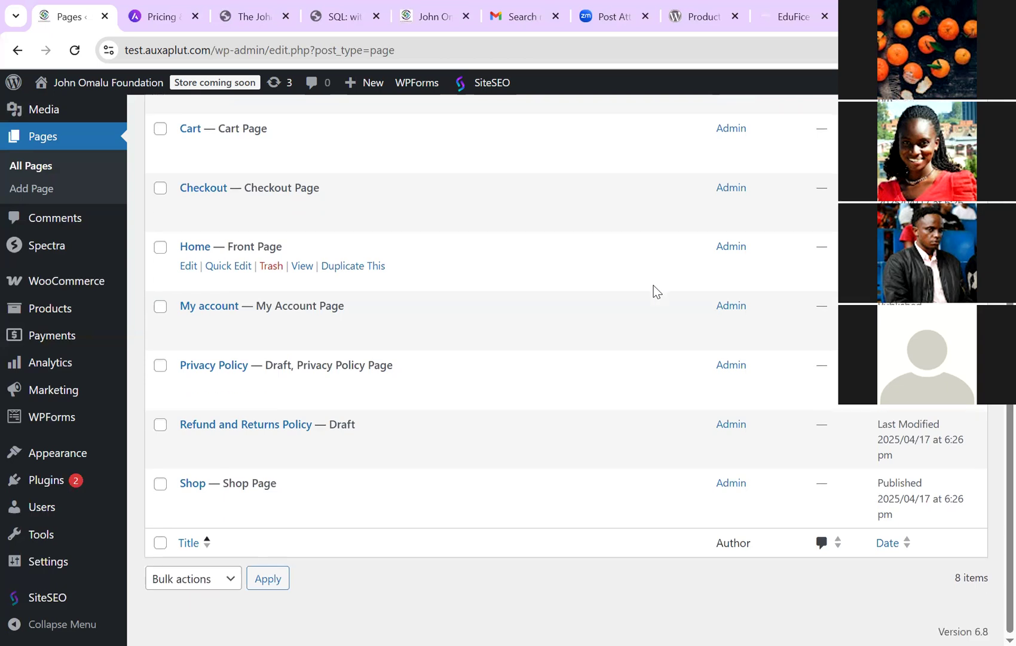
scroll(656, 291, "up", 1)
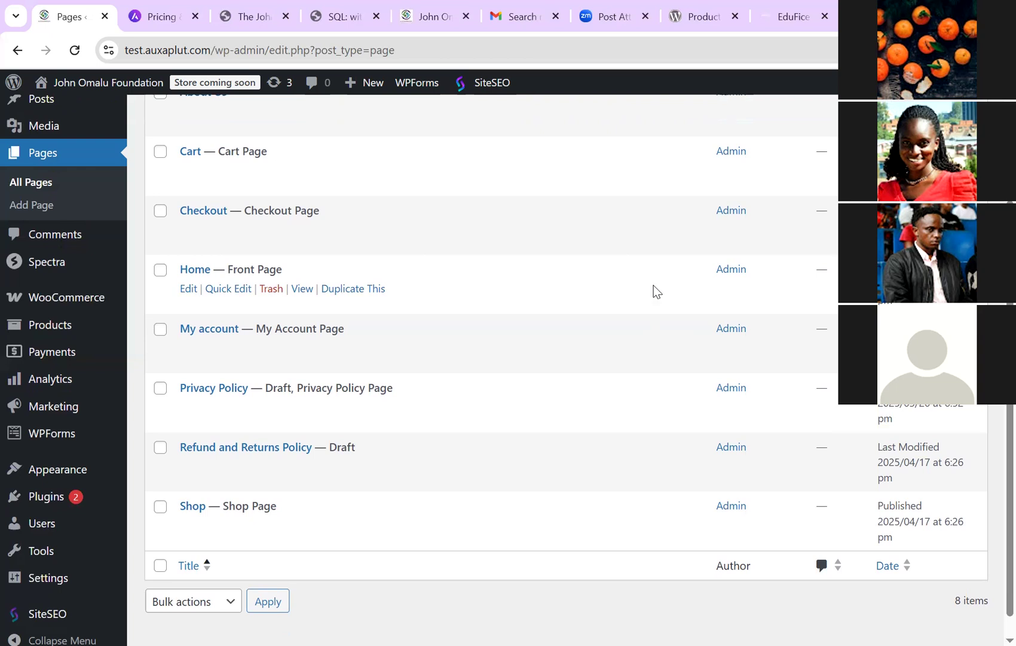
key("Tab")
key("Return")
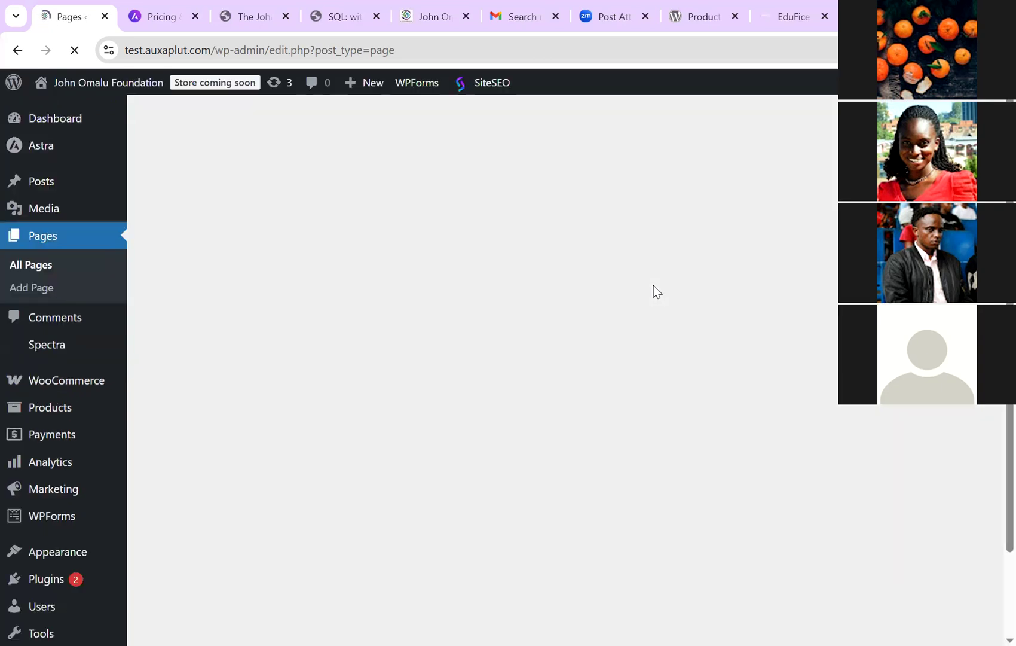
scroll(656, 290, "down", 1)
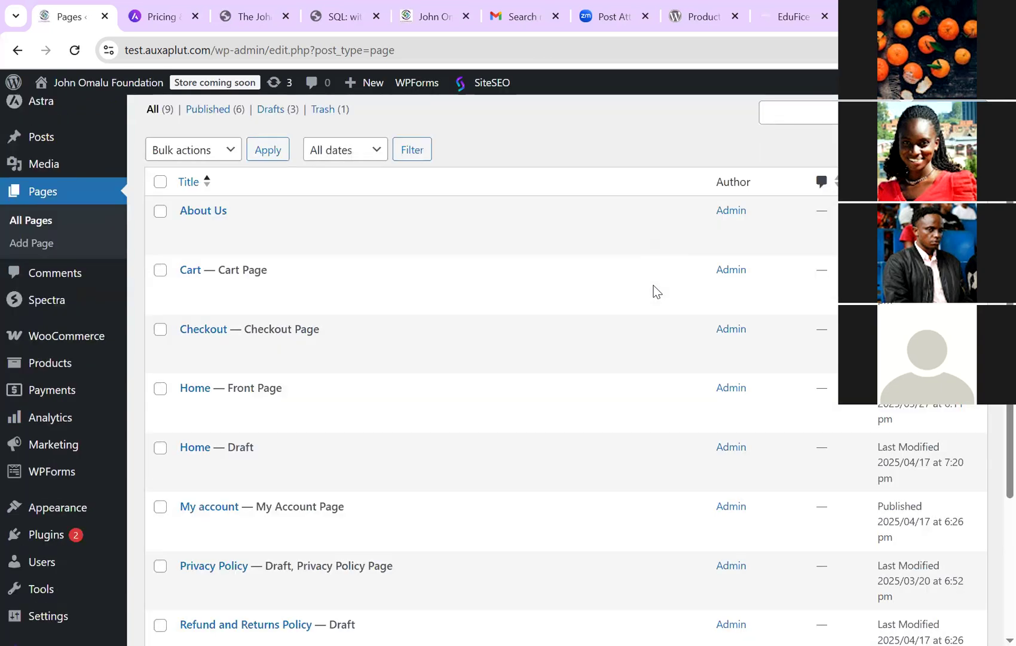
scroll(656, 290, "down", 3)
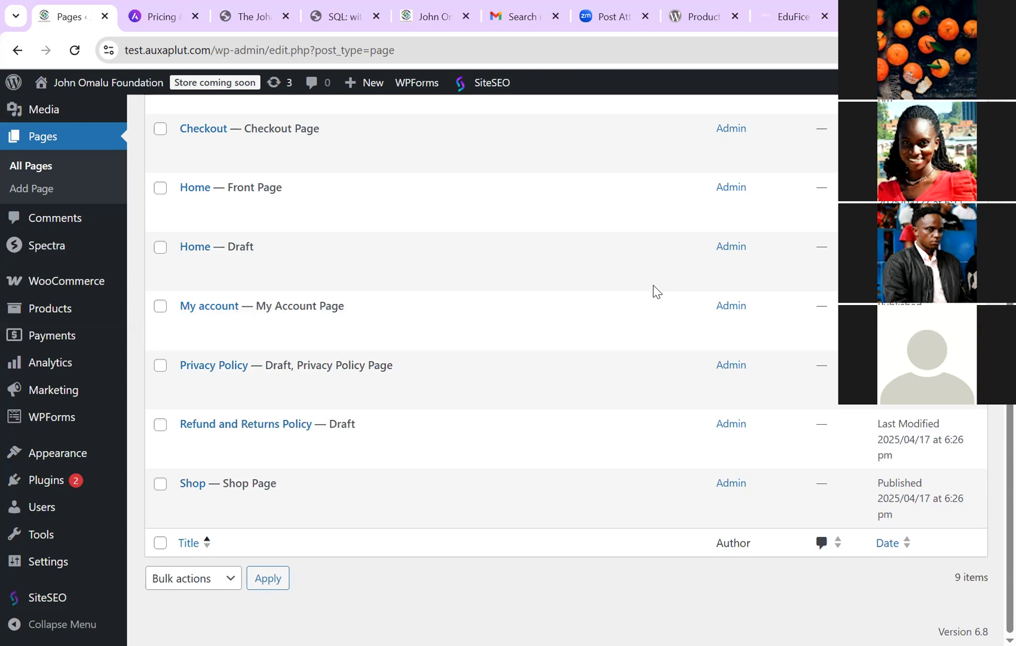
mouse_move(656, 290)
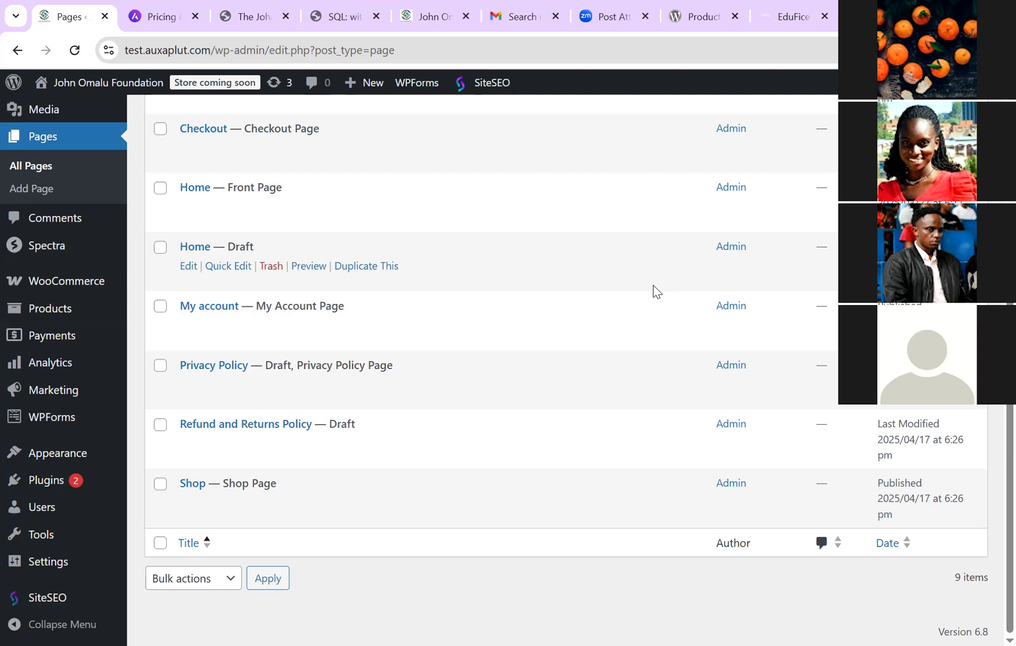
Step: Quick Edit the Home draft to title 'Contact Us' and slug 'contact', then open it in the editor
left_click(228, 266)
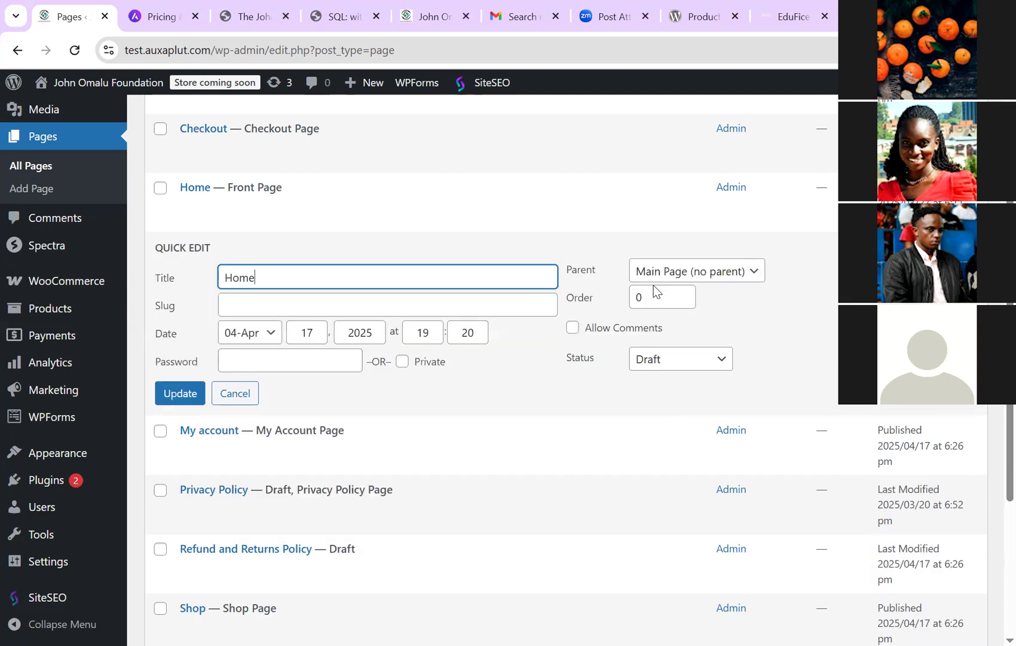
left_click(255, 277)
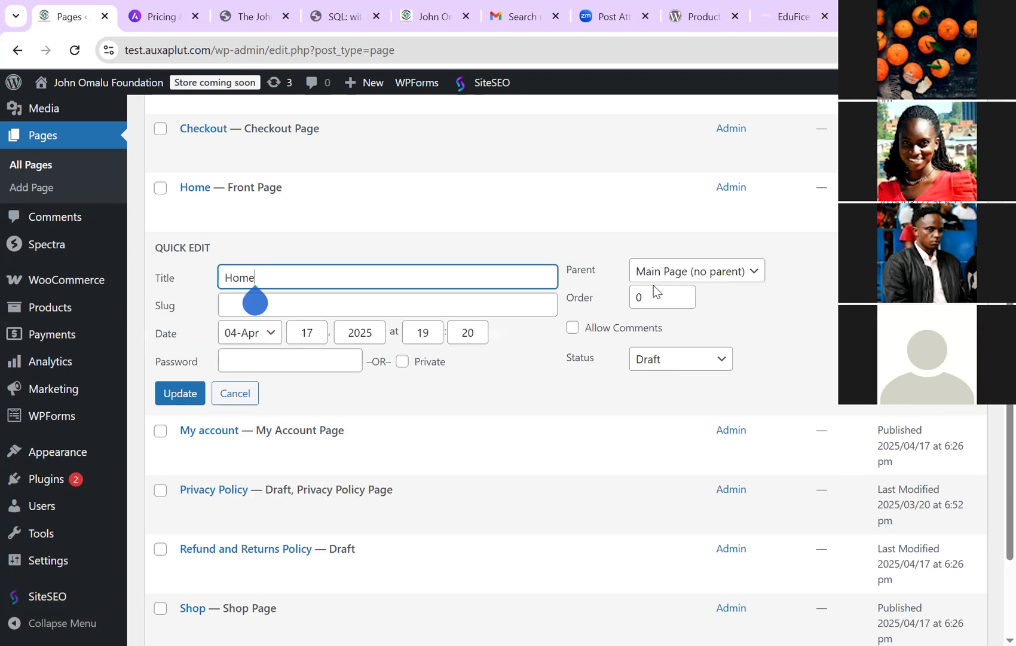
key("BackSpace")
key("BackSpace")
key("BackSpace")
key("BackSpace")
type("Contact")
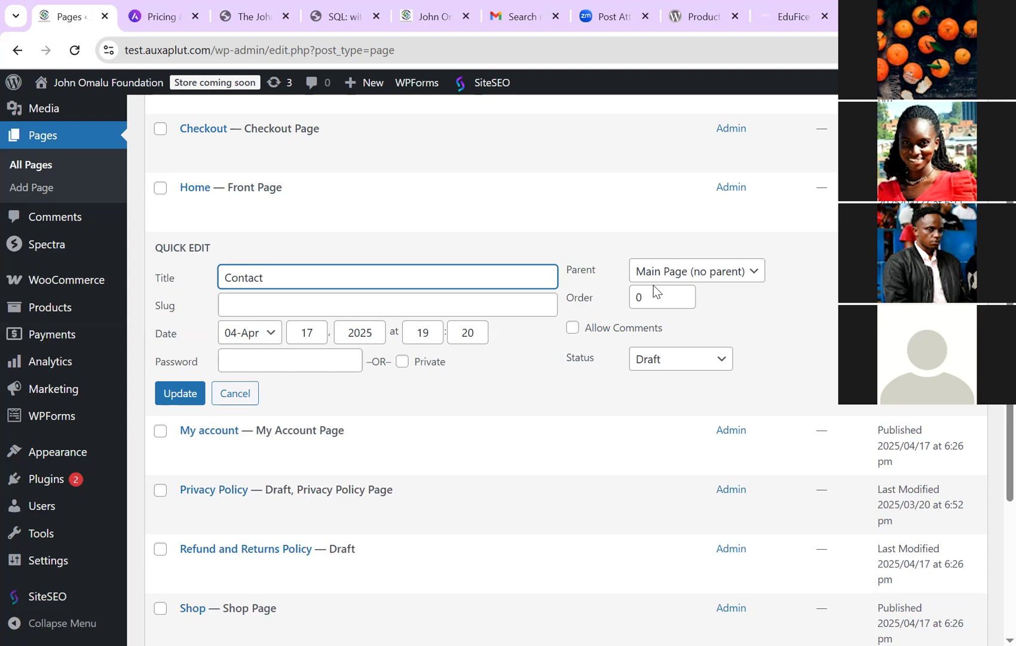
key("Tab")
type("contact")
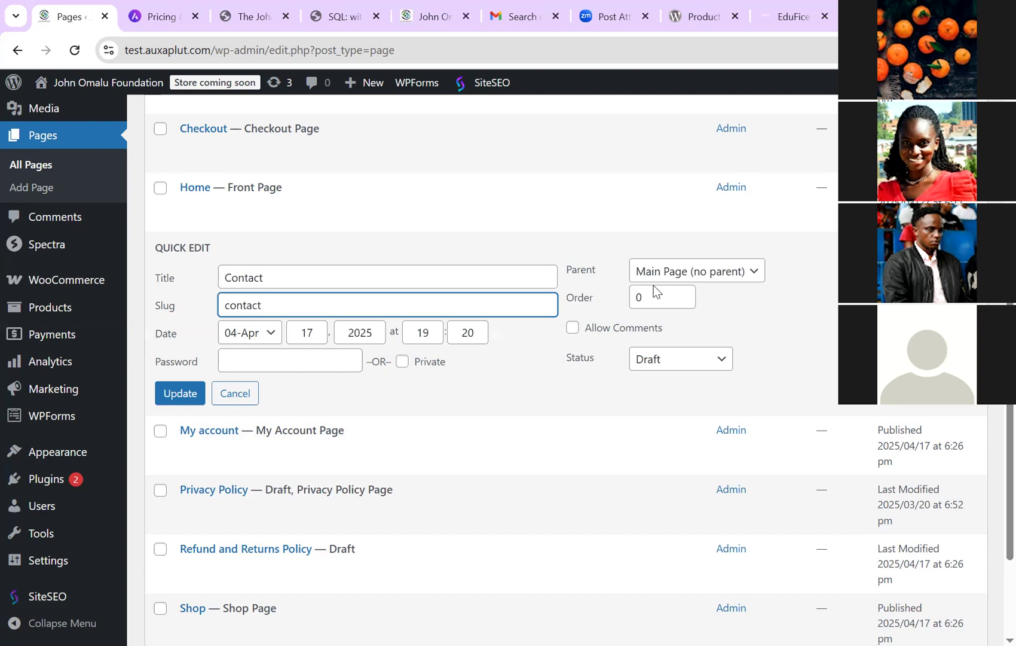
key("shift+Tab")
key("End")
type("Us")
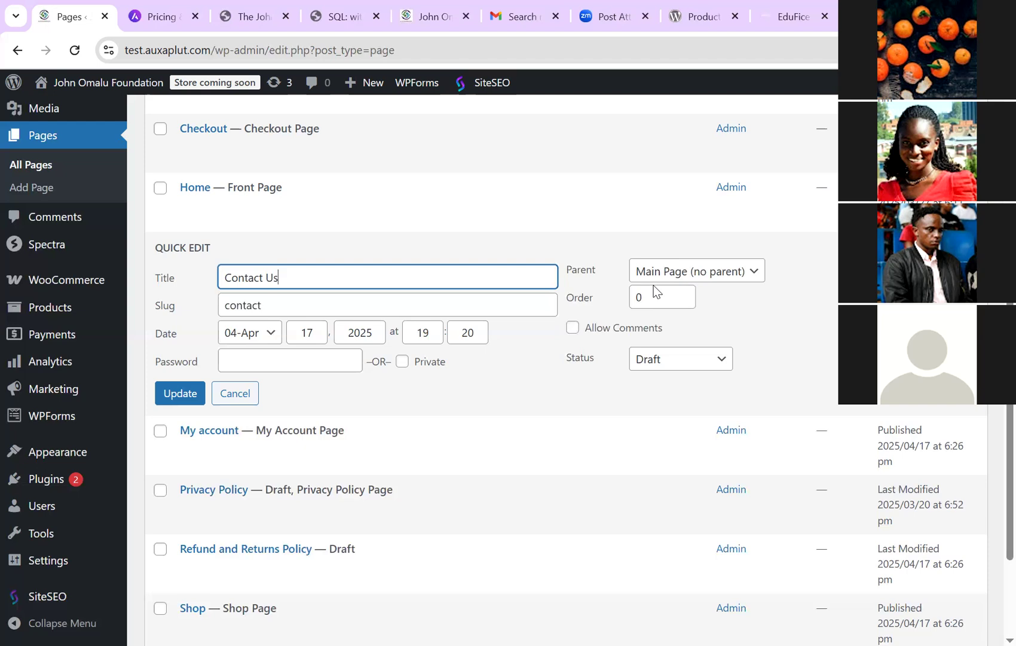
key("Return")
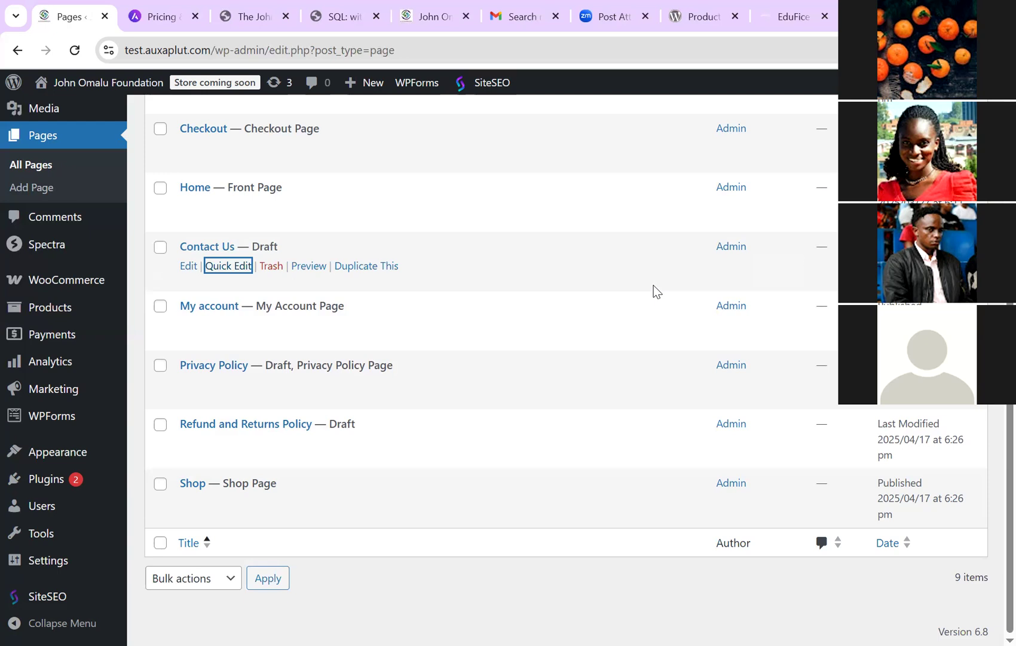
key("shift+Tab")
key("shift+Tab")
key("Return")
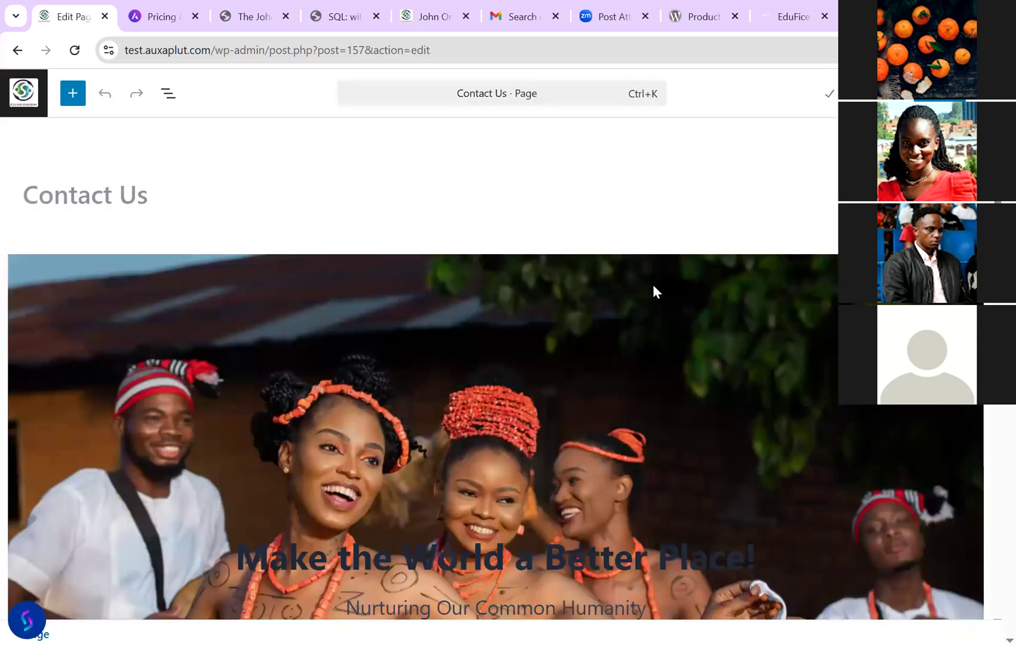
Step: Scroll the Contact Us editor down to the empty paragraph below the Read More program cards
scroll(654, 292, "down", 5)
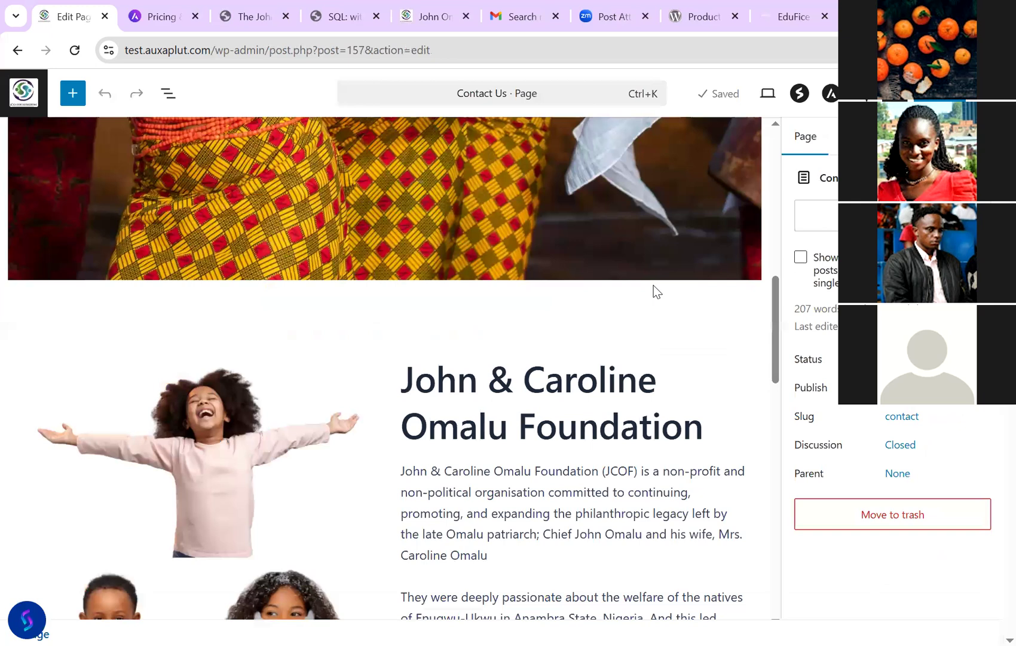
scroll(654, 291, "down", 10)
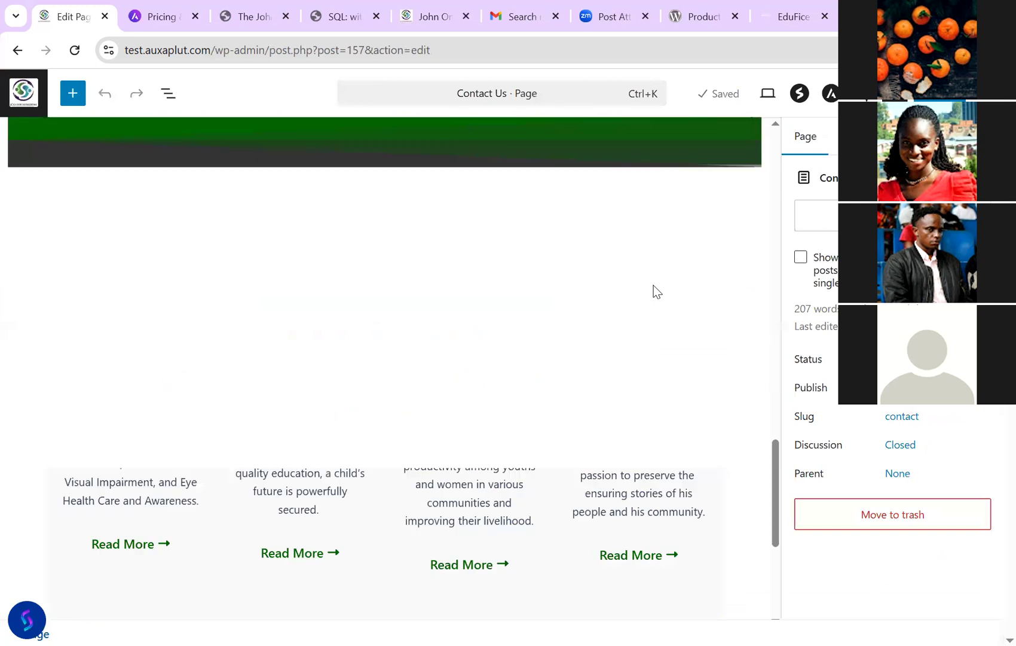
scroll(654, 291, "up", 8)
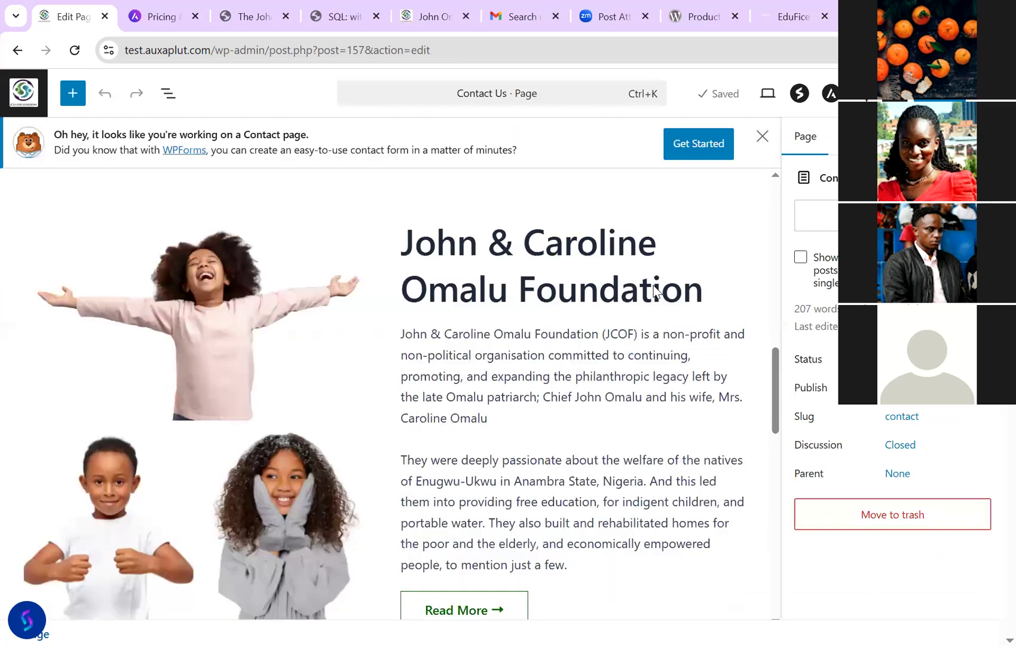
scroll(654, 291, "up", 5)
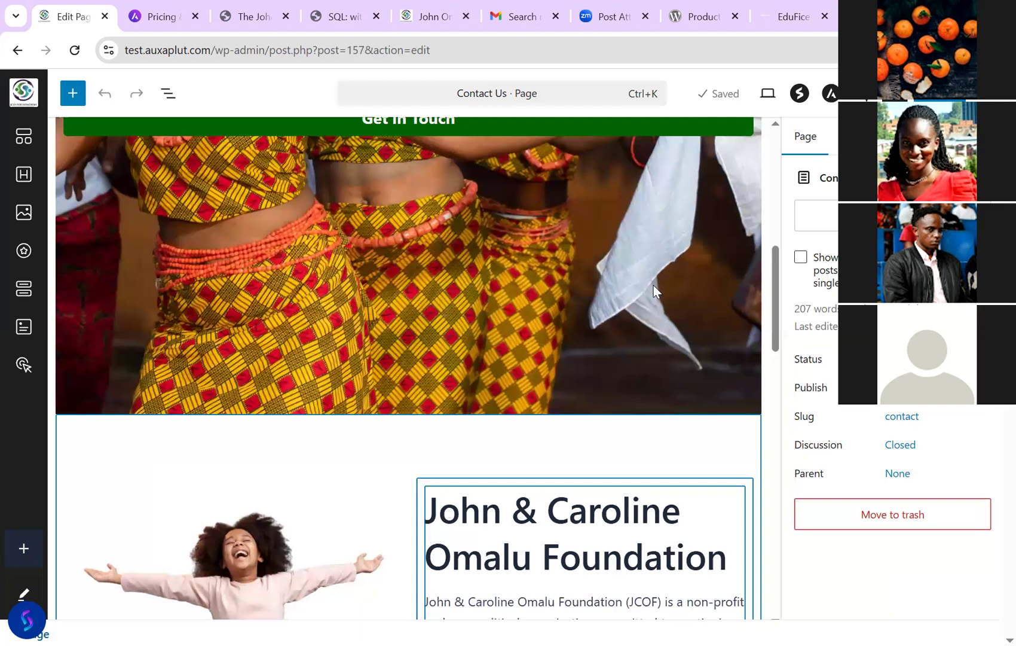
scroll(654, 291, "down", 12)
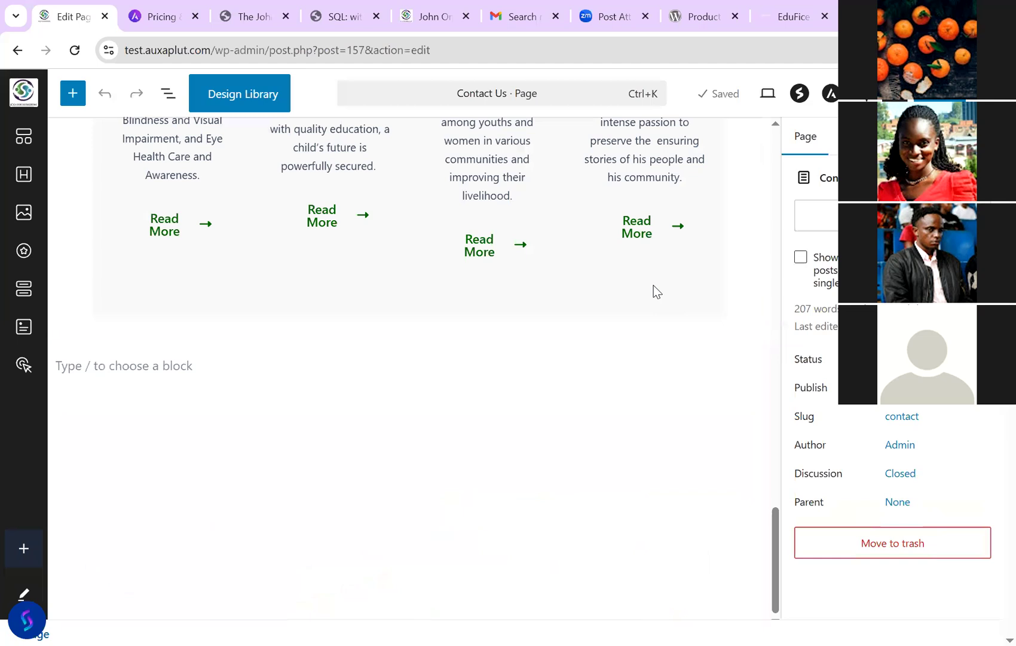
Step: Insert a two-column Spectra Container at the bottom with a WPForms block on the right, then publish
left_click(654, 291)
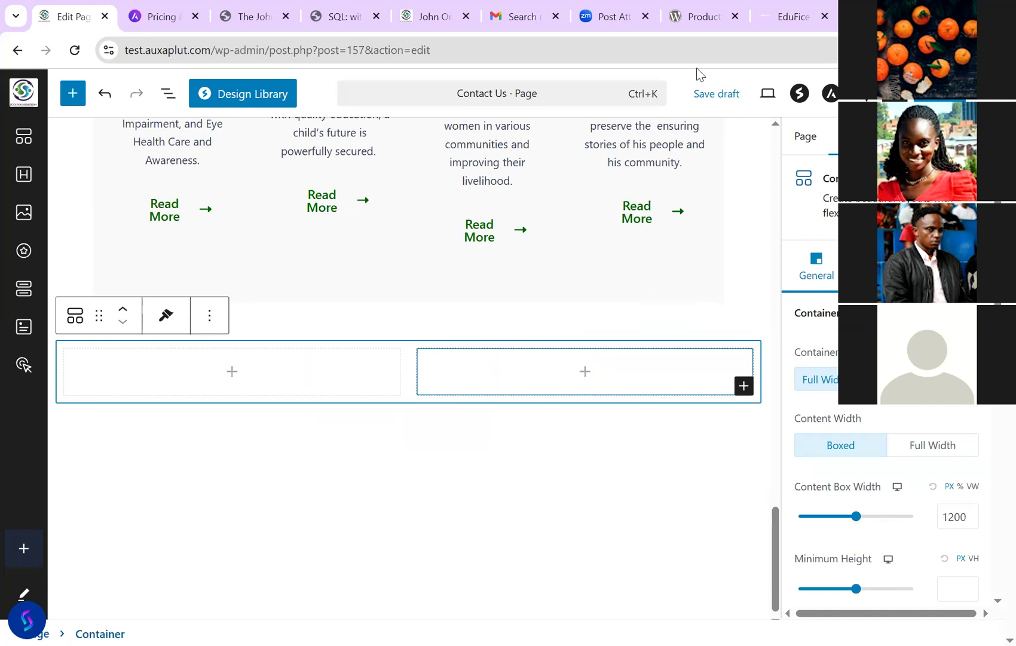
key("Return")
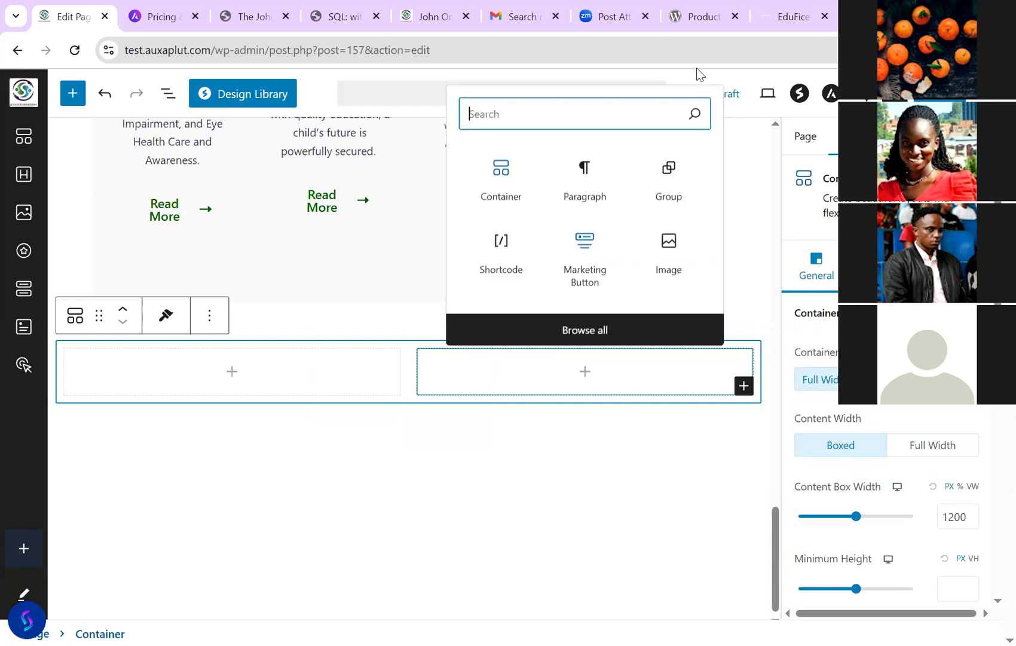
key("Return")
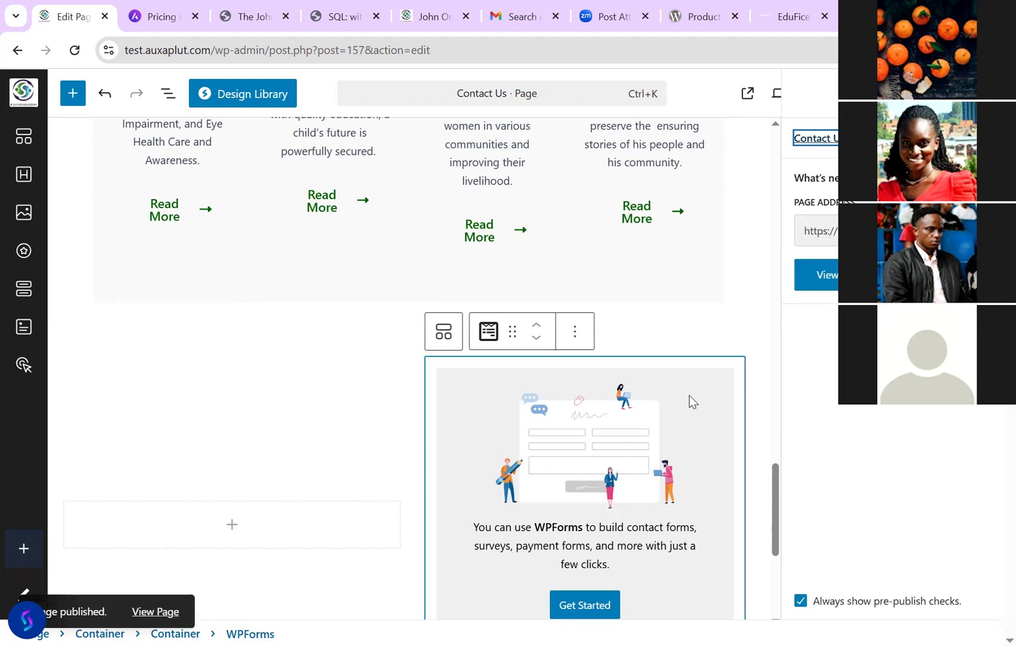
left_click(801, 332)
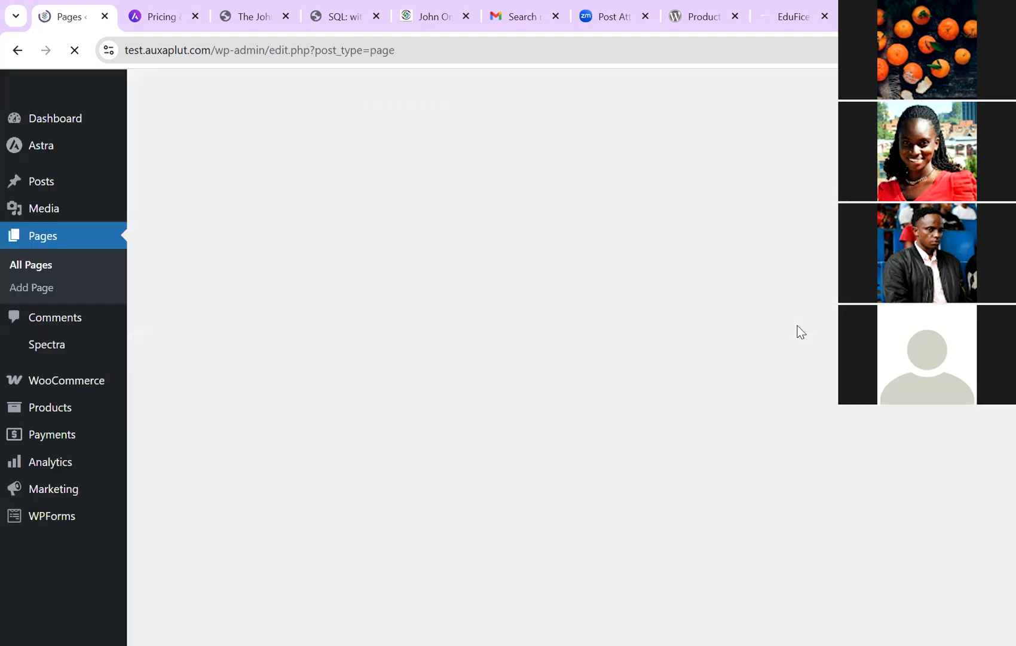
Step: Check Contact Us in All Pages, then open WPForms > Add New to reach the Form Builder
scroll(802, 332, "down", 2)
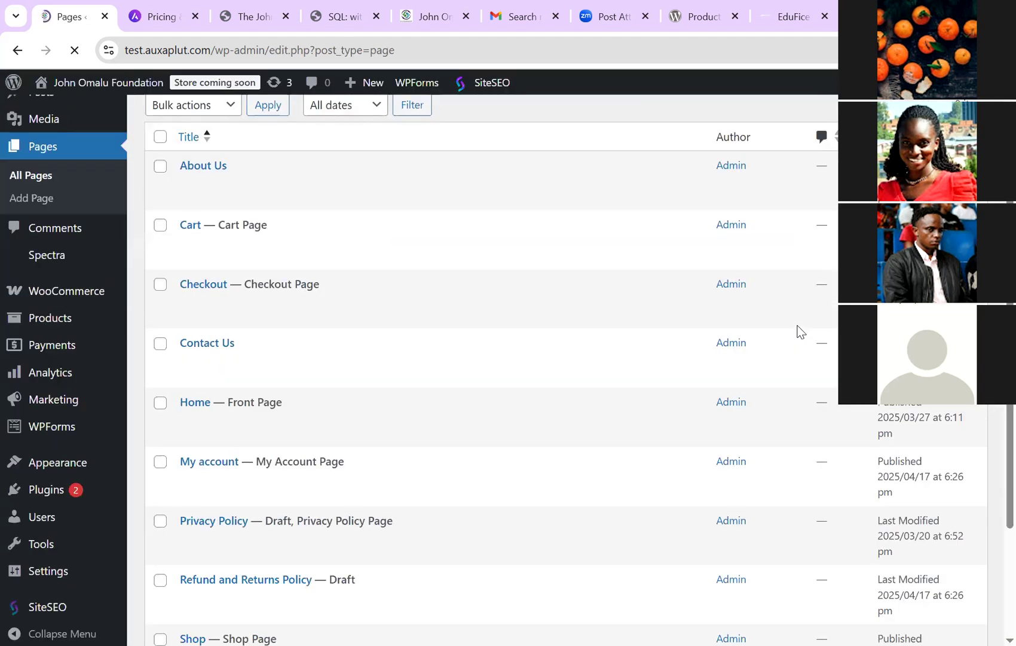
scroll(802, 332, "down", 3)
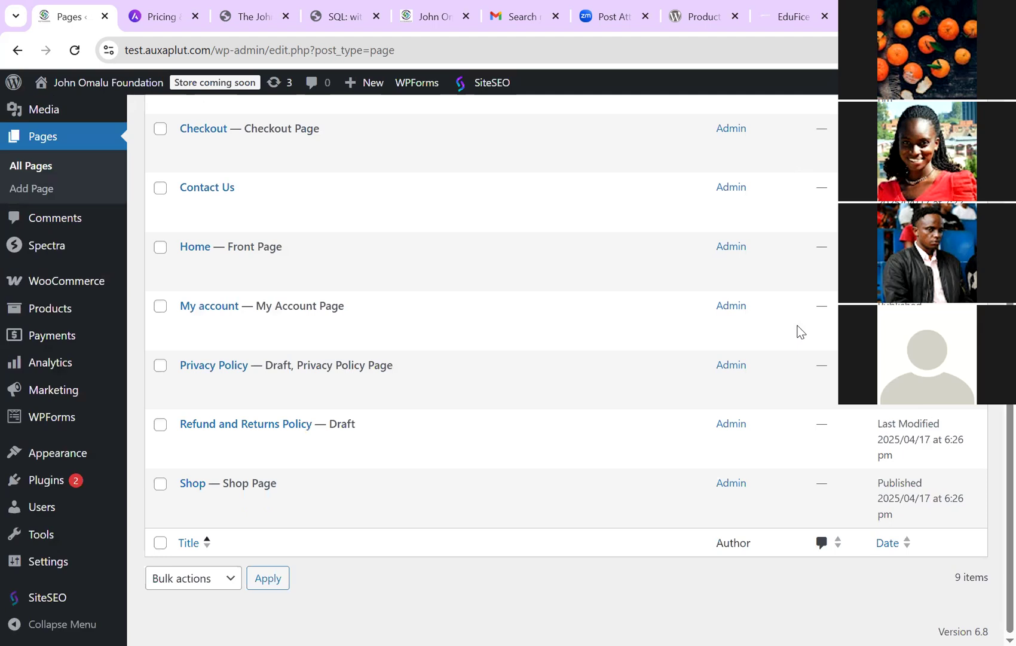
left_click(51, 416)
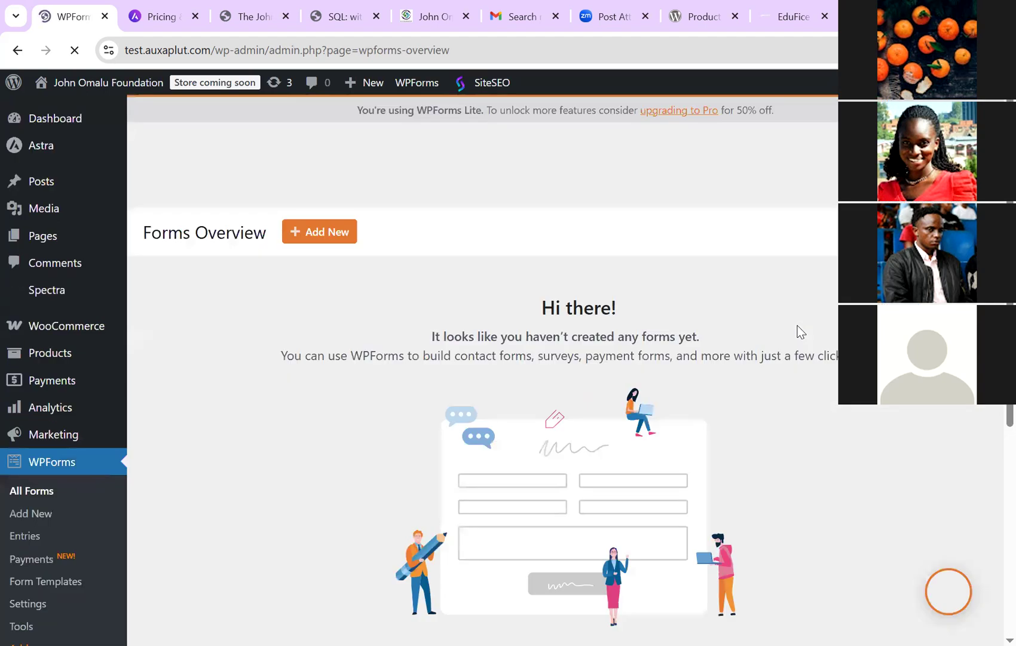
scroll(801, 332, "down", 5)
scroll(802, 332, "up", 5)
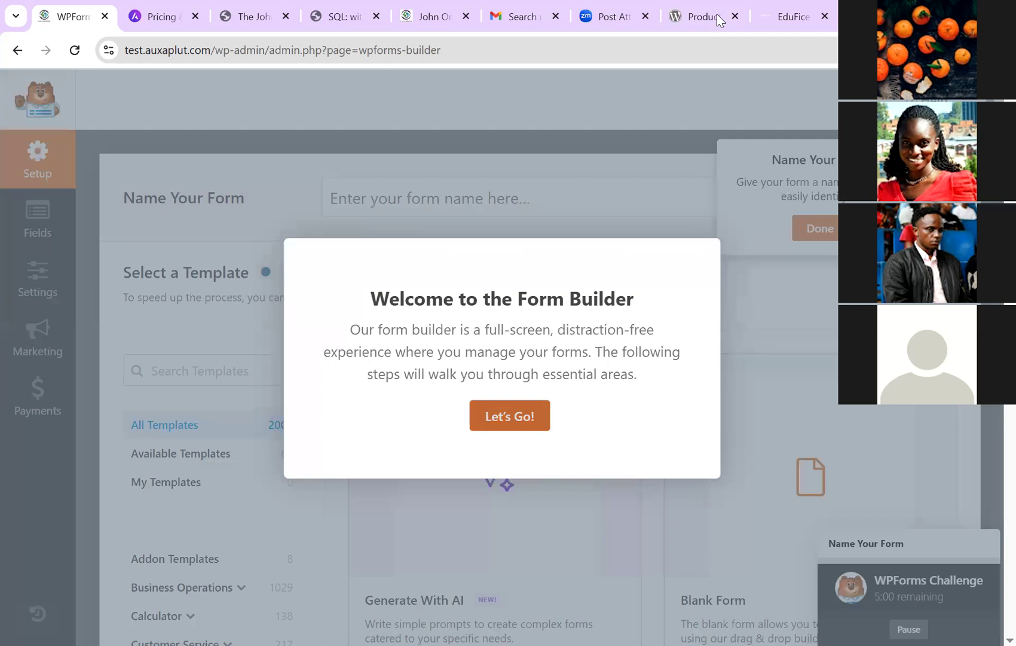
Step: Dismiss the builder tour, use the Simple Contact Form template, then go back to the gallery
key("Escape")
key("Page_Down")
key("Page_Up")
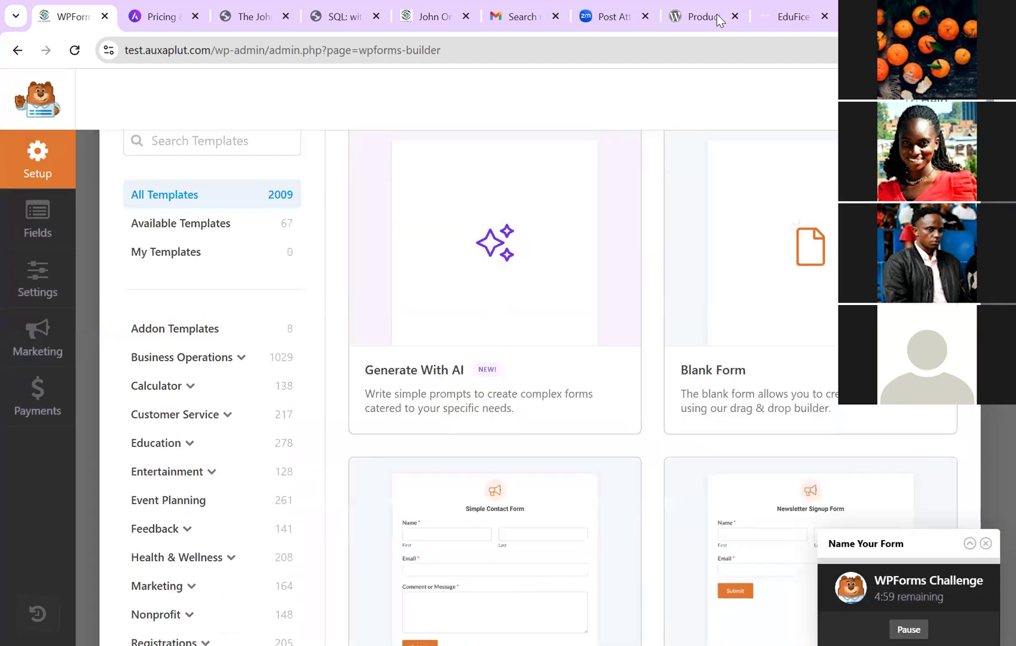
key("Page_Up")
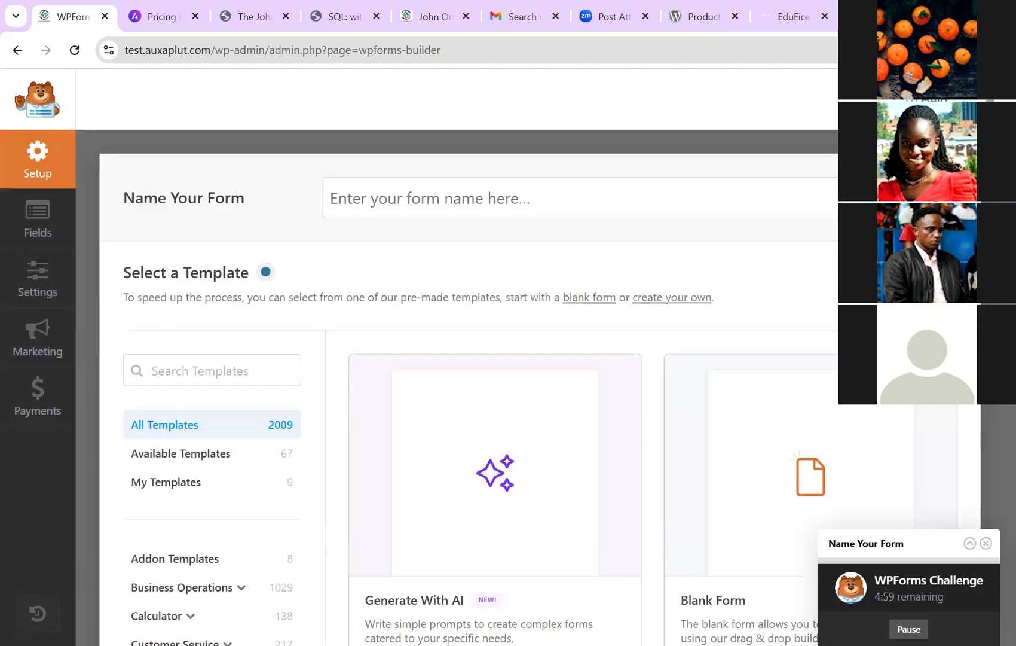
key("Page_Down")
key("Page_Up")
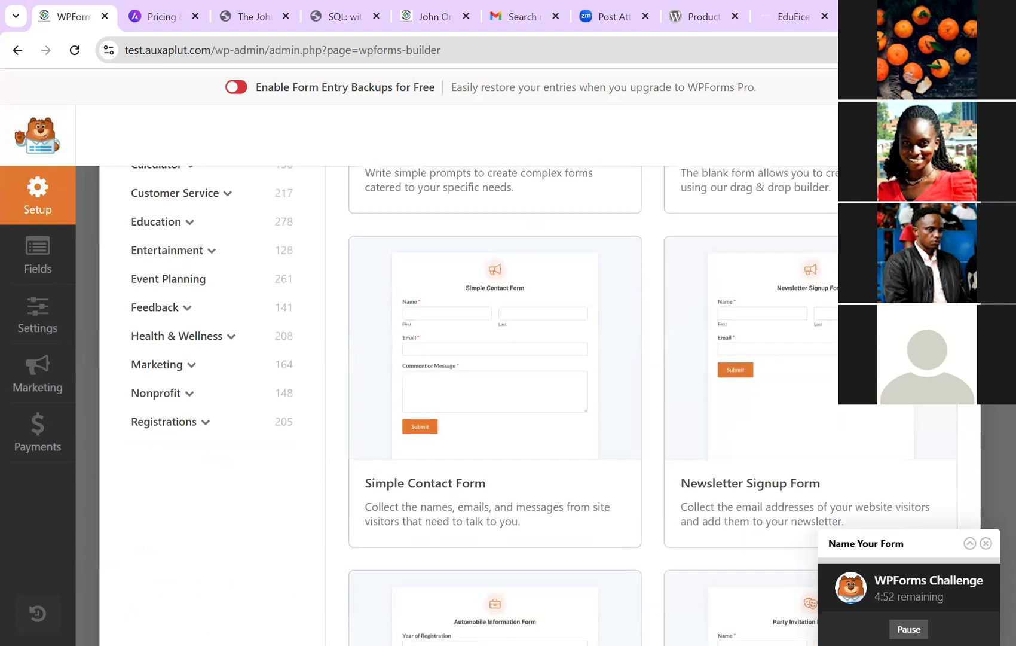
mouse_move(777, 418)
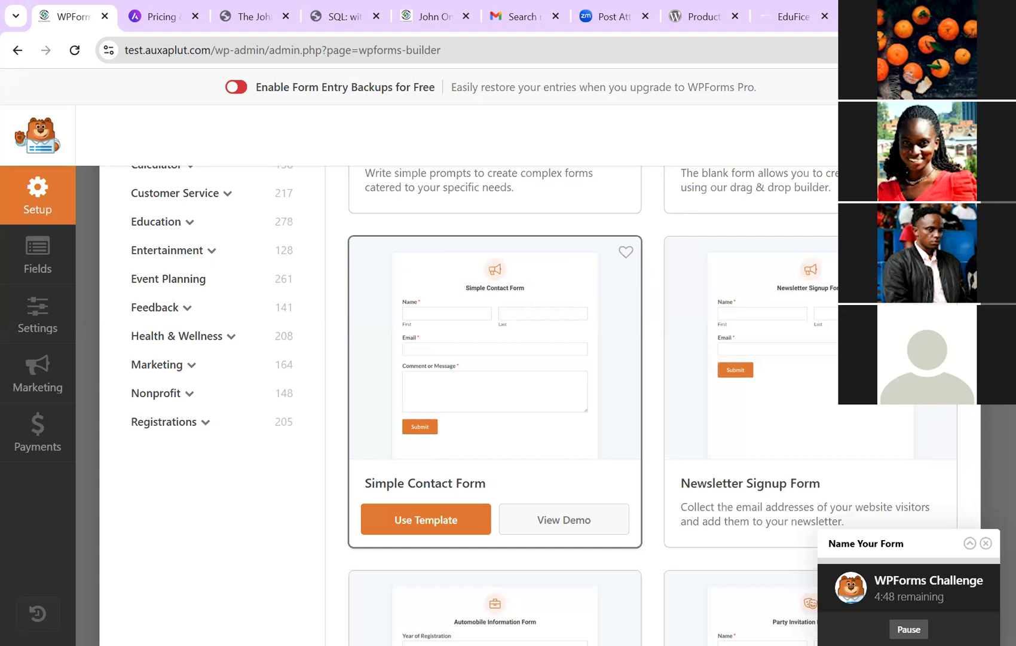
left_click(426, 519)
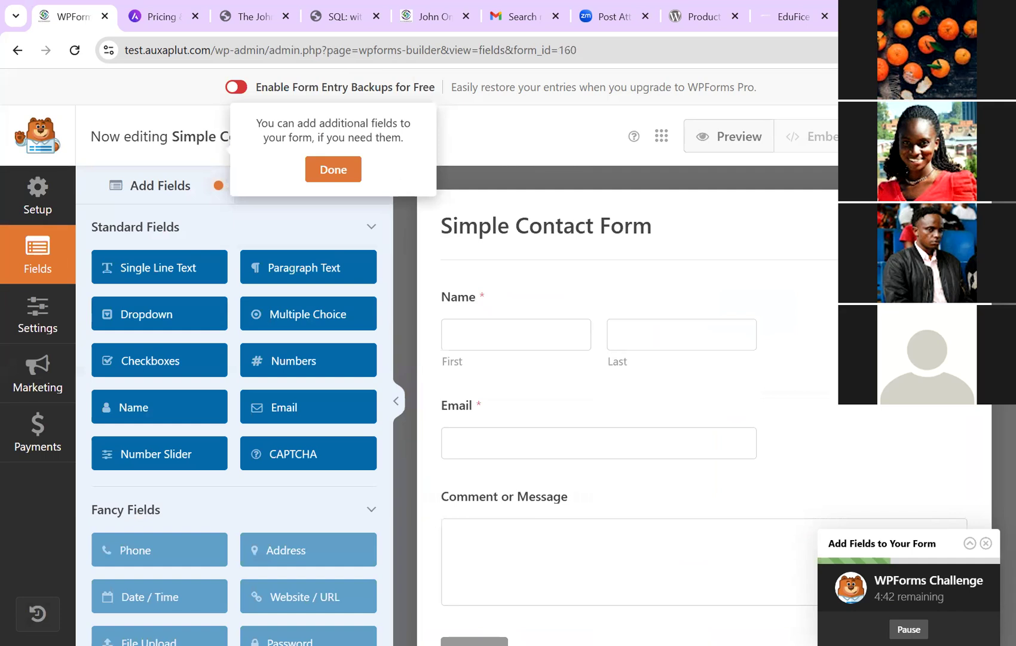
key("alt+Left")
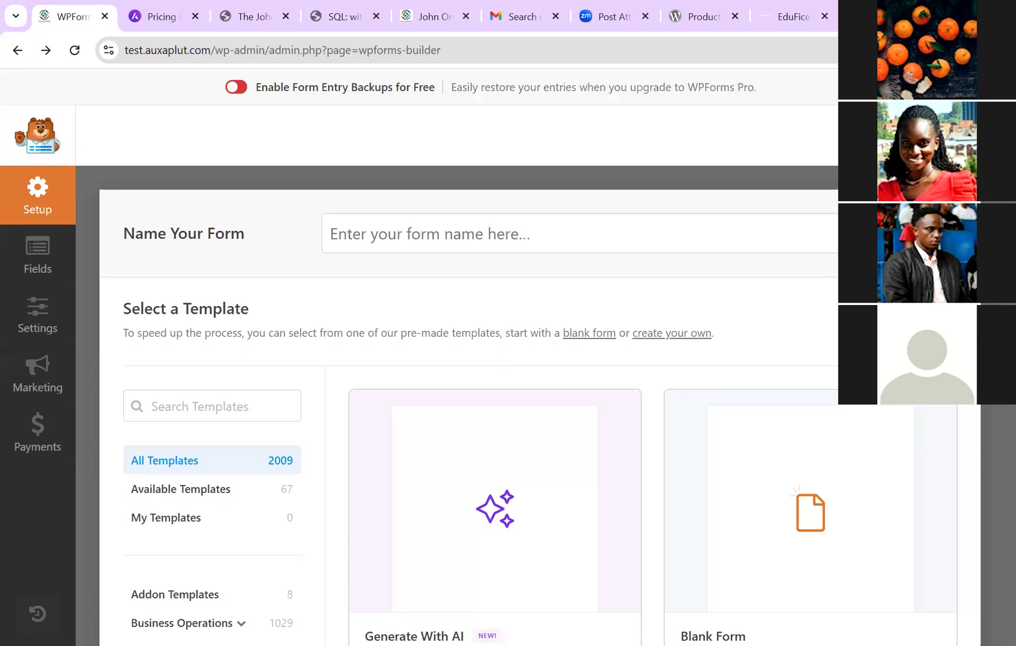
Step: Go back to the WPForms forms list, then open the Contact Us page from All Pages in the editor
key("alt+Left")
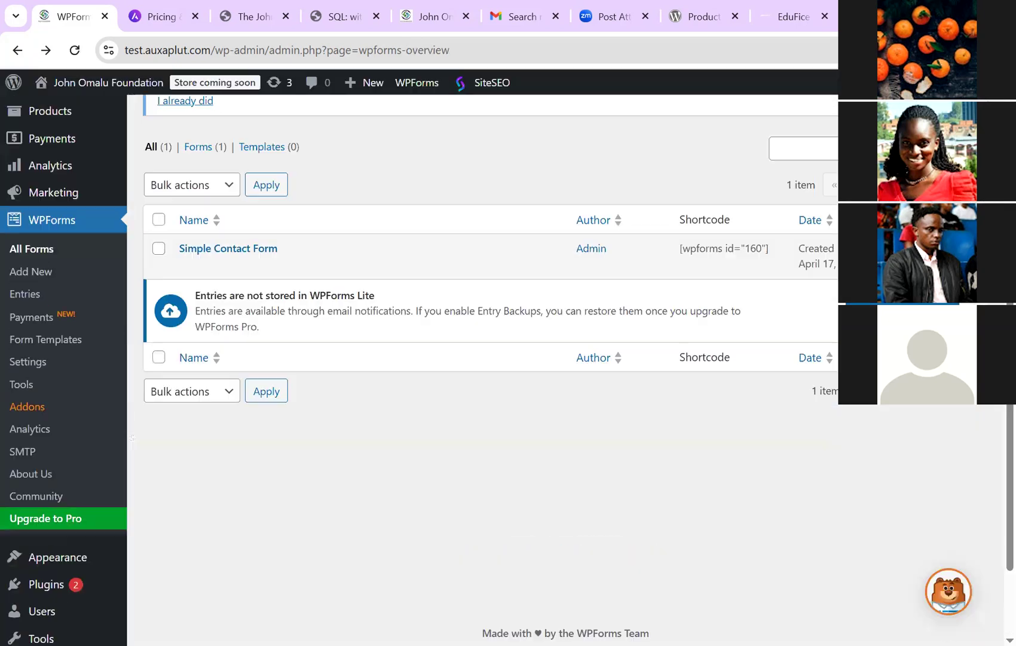
scroll(43, 235, "up", 4)
left_click(43, 235)
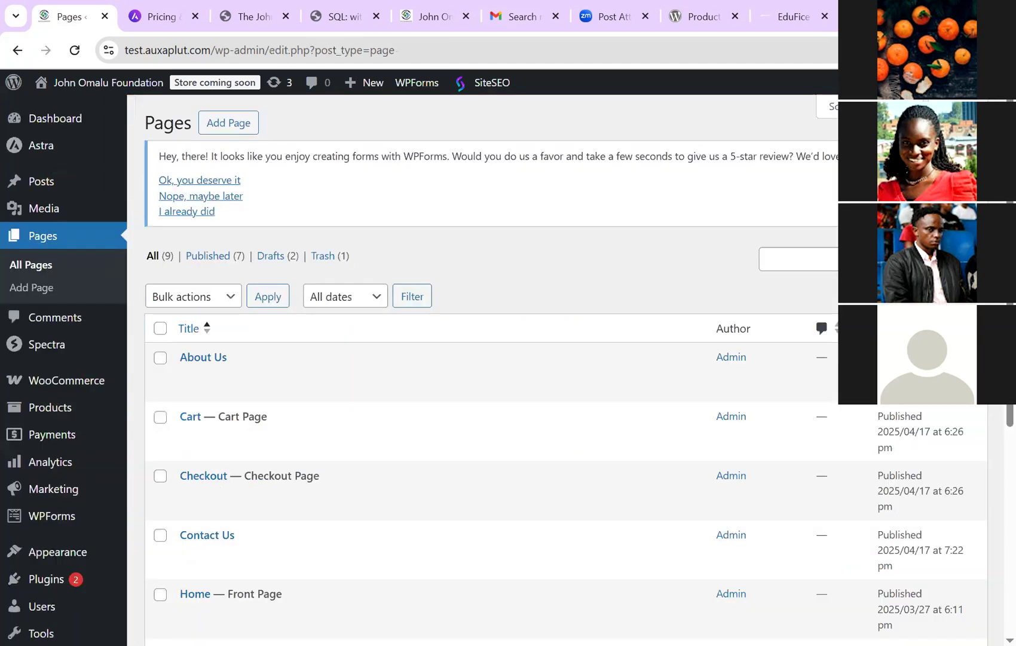
scroll(479, 359, "down", 5)
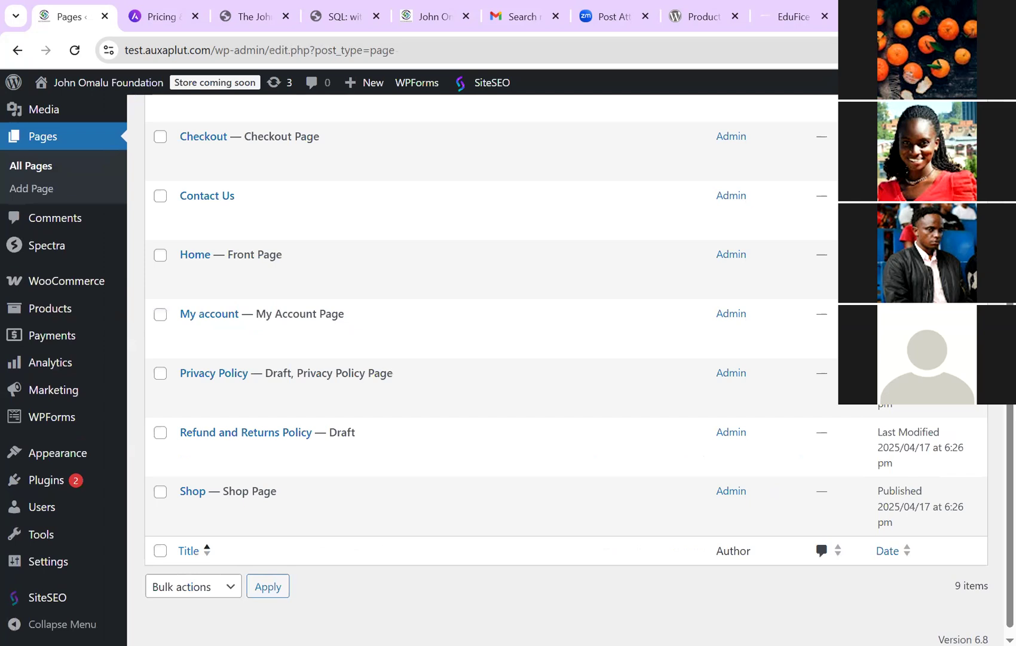
scroll(206, 352, "up", 3)
left_click(206, 351)
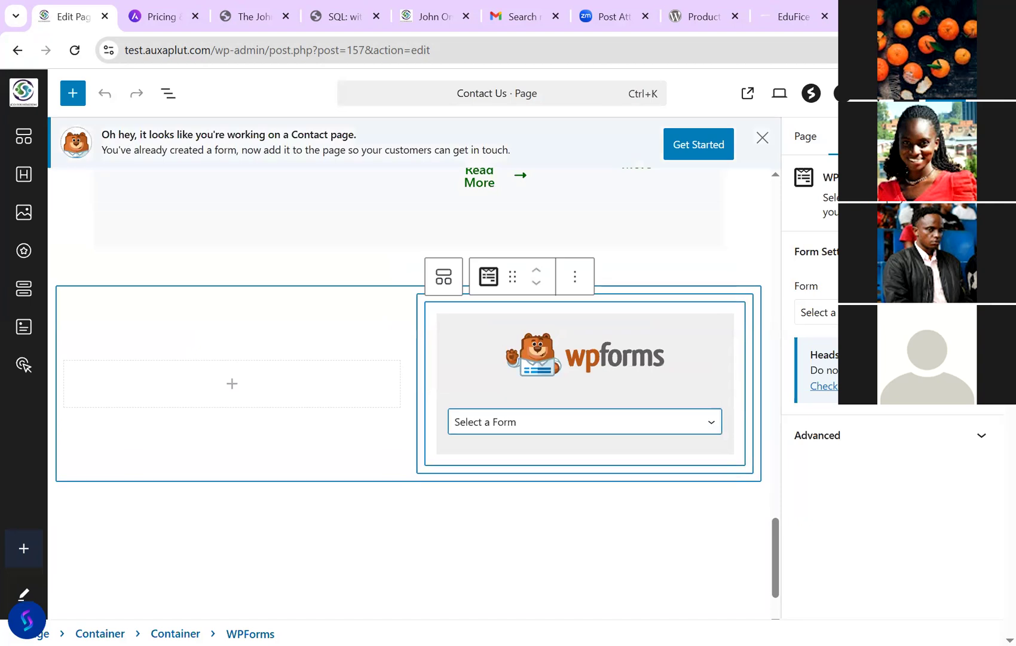
Step: Choose Simple Contact Form in the WPForms block's form dropdown and select its container
scroll(413, 394, "down", 1)
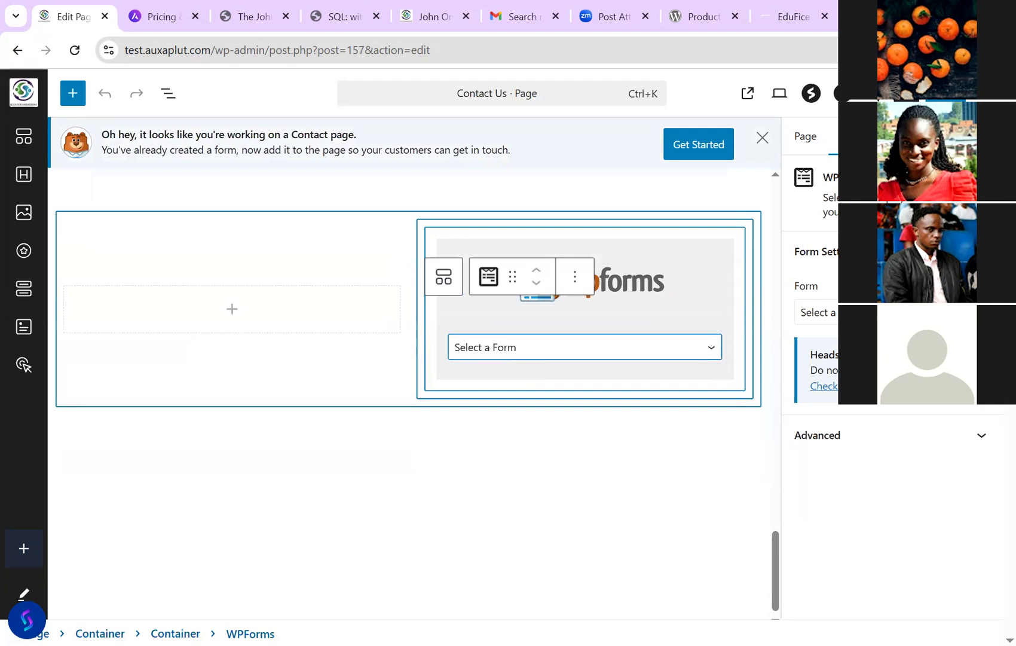
left_click(585, 347)
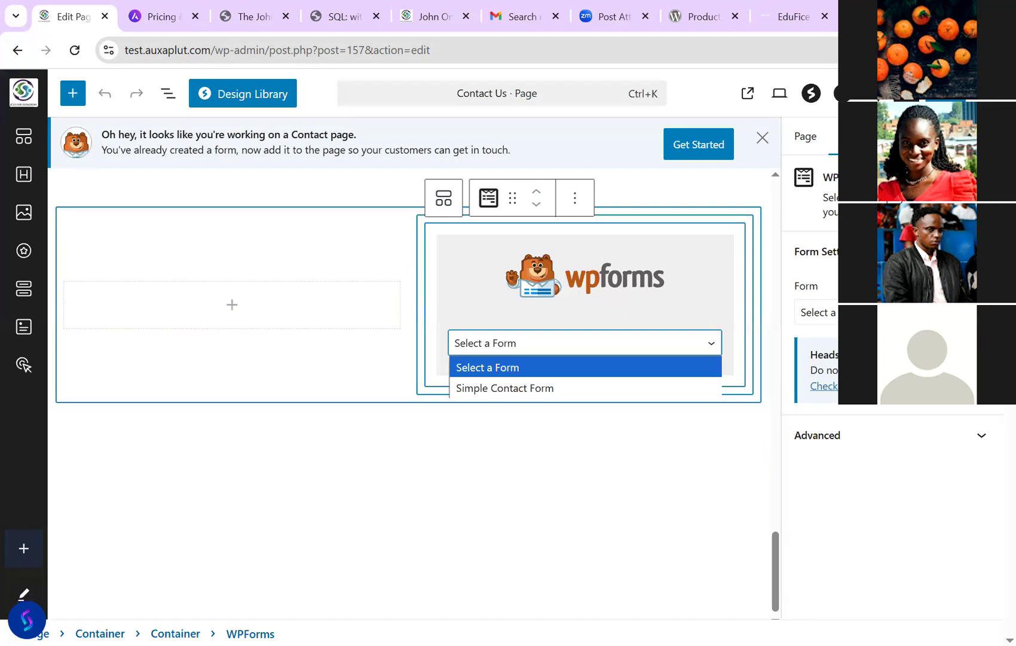
left_click(505, 388)
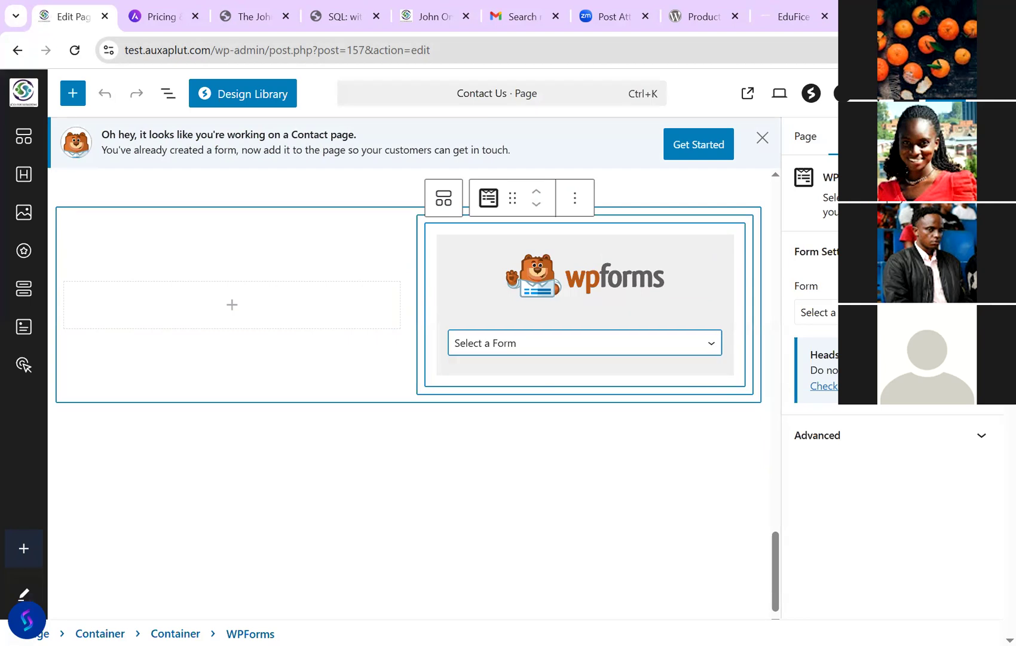
left_click(239, 364)
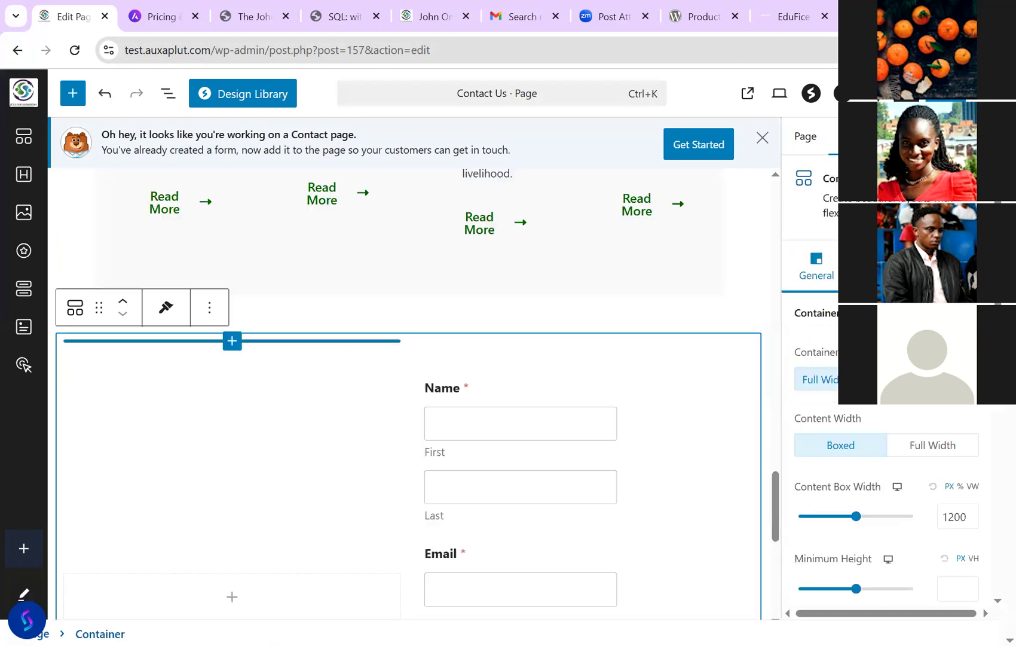
Step: Review the updated Contact Us page and switch to the live site's browser tab
scroll(410, 388, "down", 3)
scroll(409, 395, "down", 4)
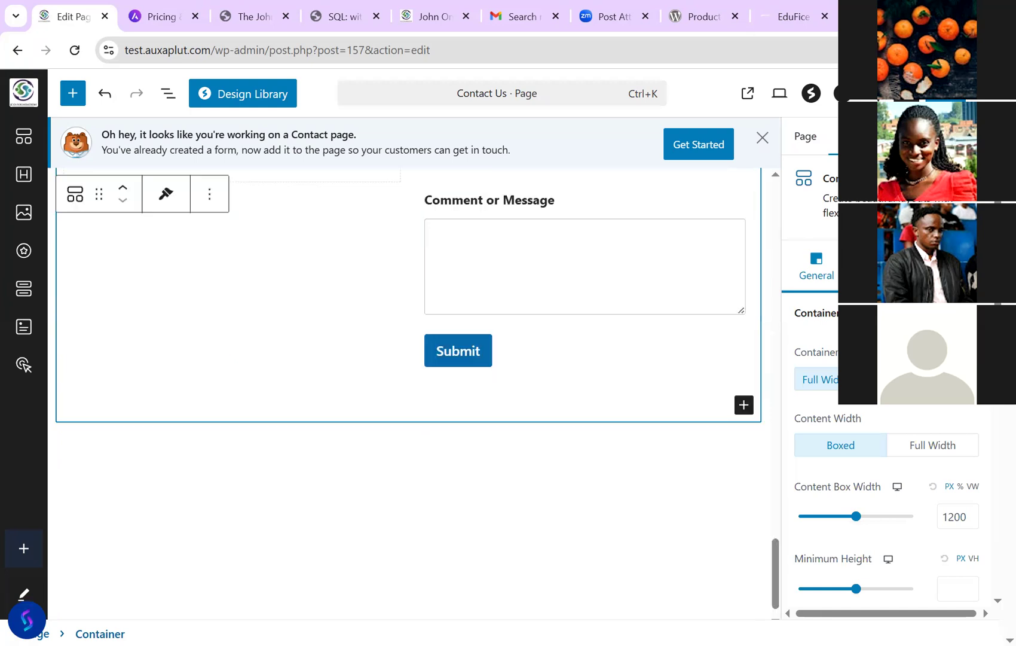
scroll(409, 395, "up", 5)
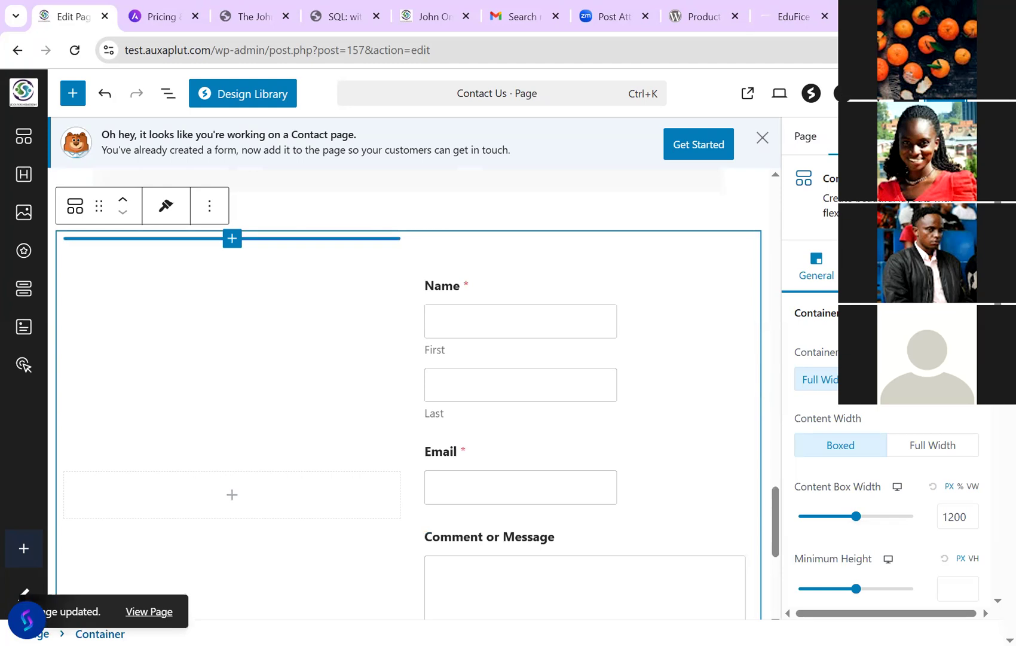
left_click(434, 17)
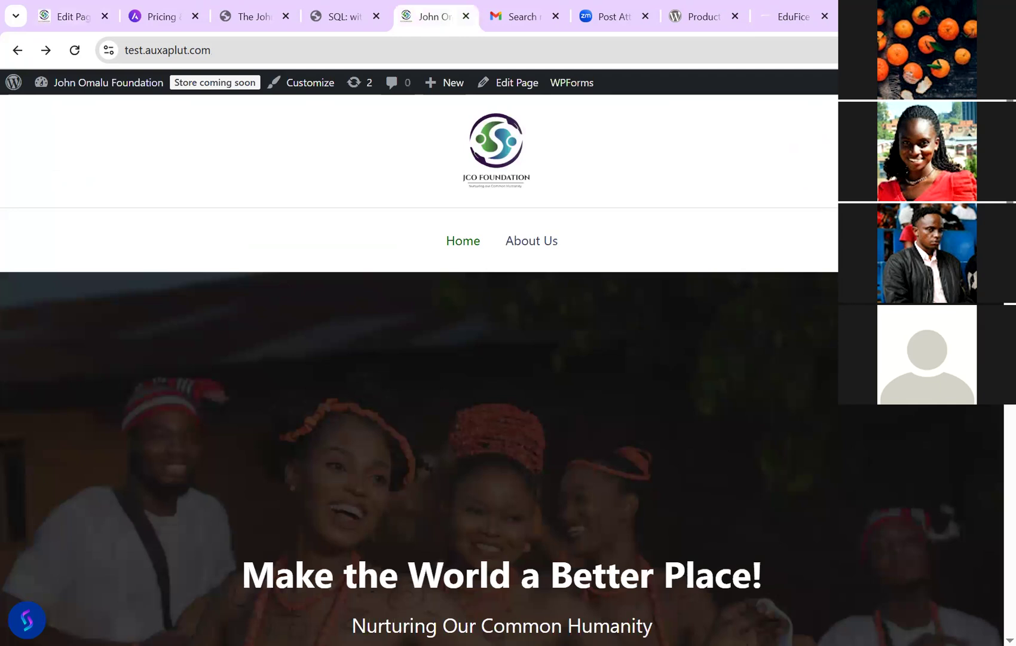
Step: Load test.auxaplut.com/contact in the address bar
left_click(240, 50)
type("/cp")
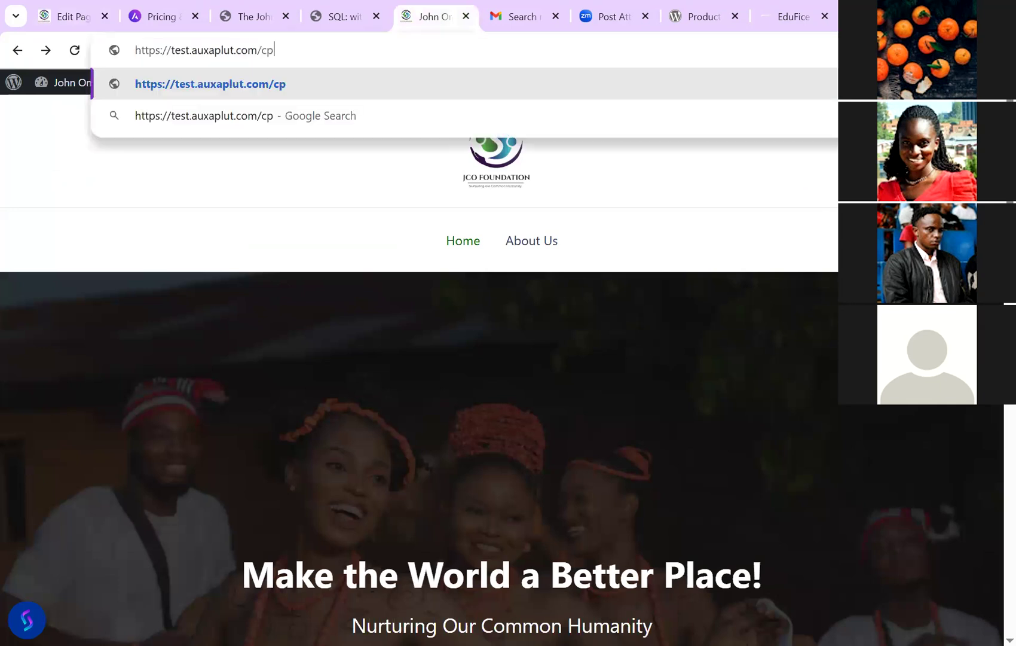
key("BackSpace")
type("on")
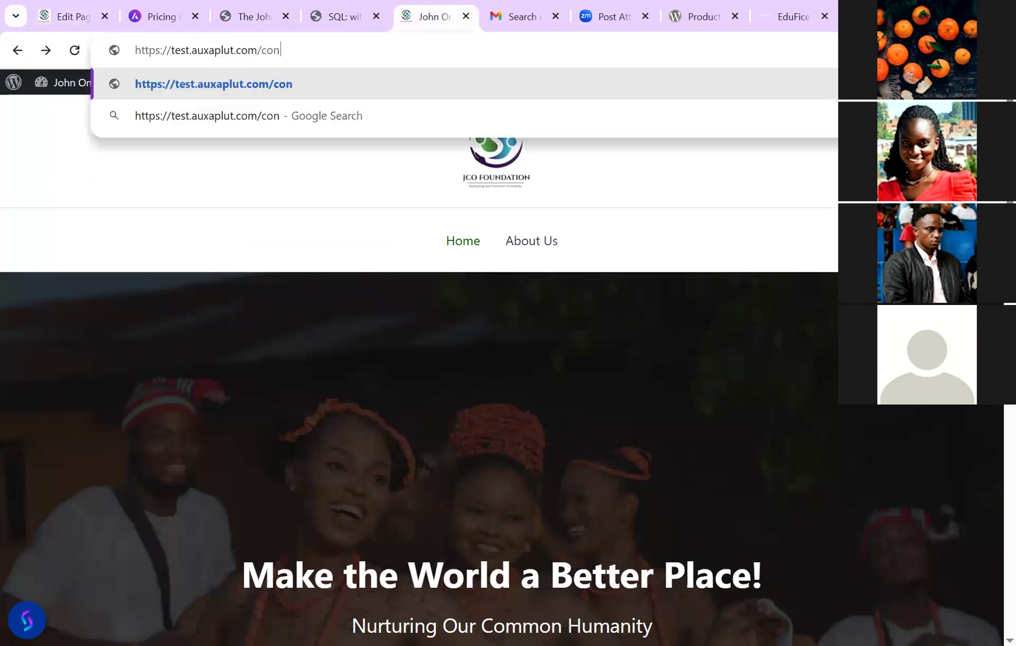
type("tact")
key("Return")
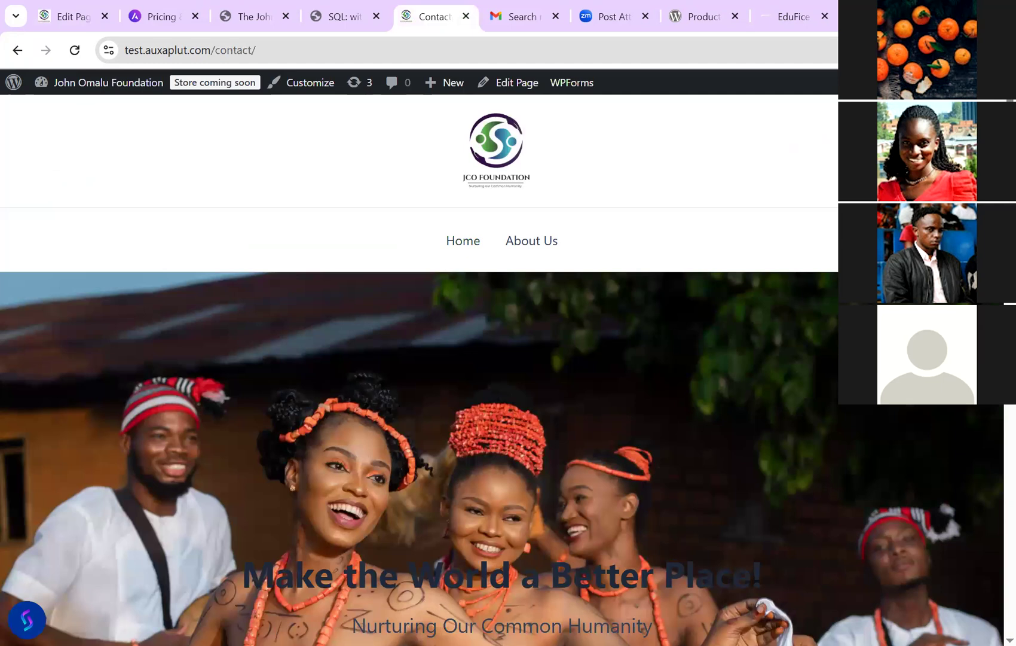
Step: Scroll down to check the Name, Email and Message form, then return to the top
scroll(502, 371, "down", 15)
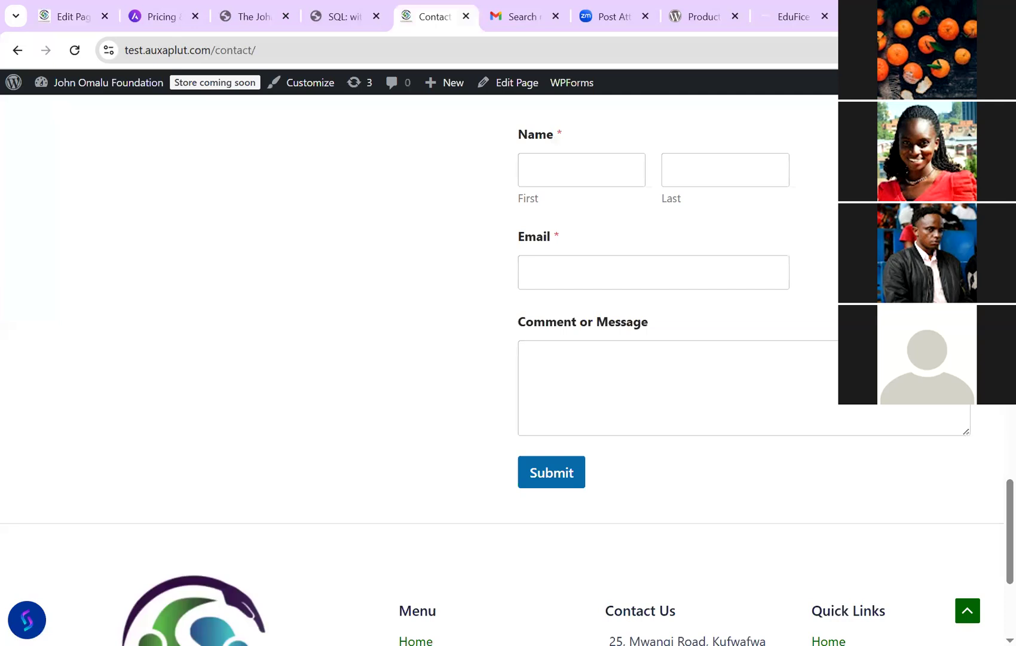
scroll(502, 371, "up", 3)
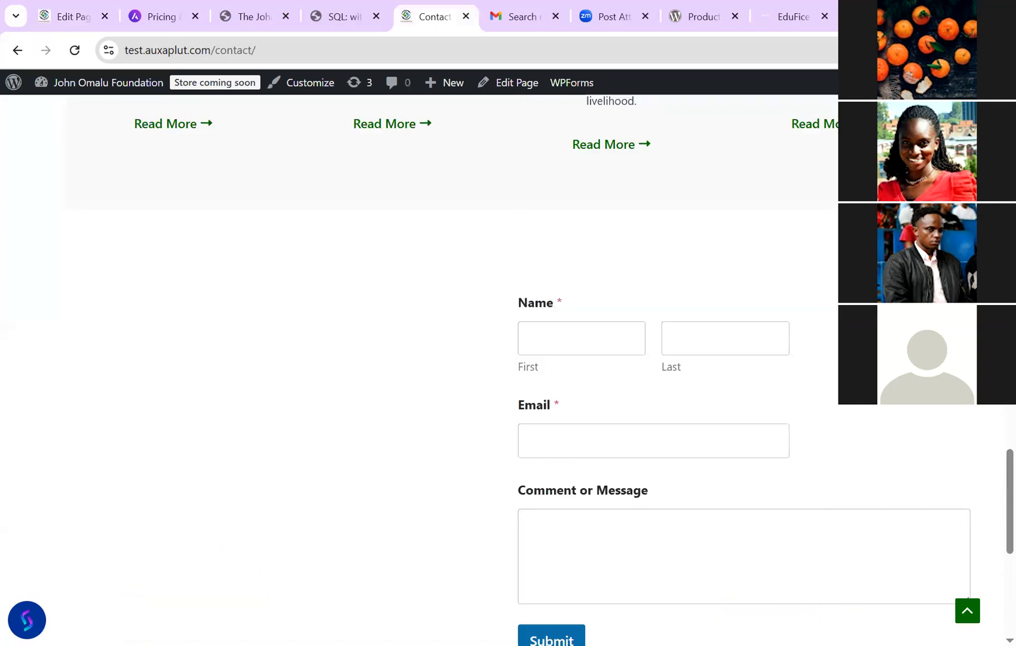
scroll(502, 370, "up", 2)
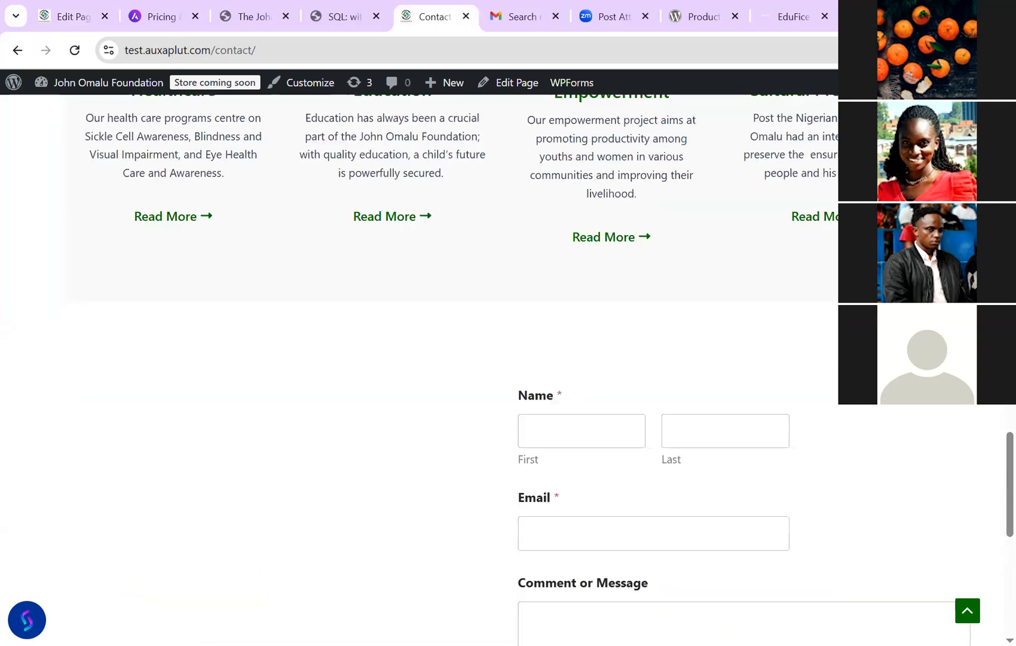
scroll(454, 359, "down", 1)
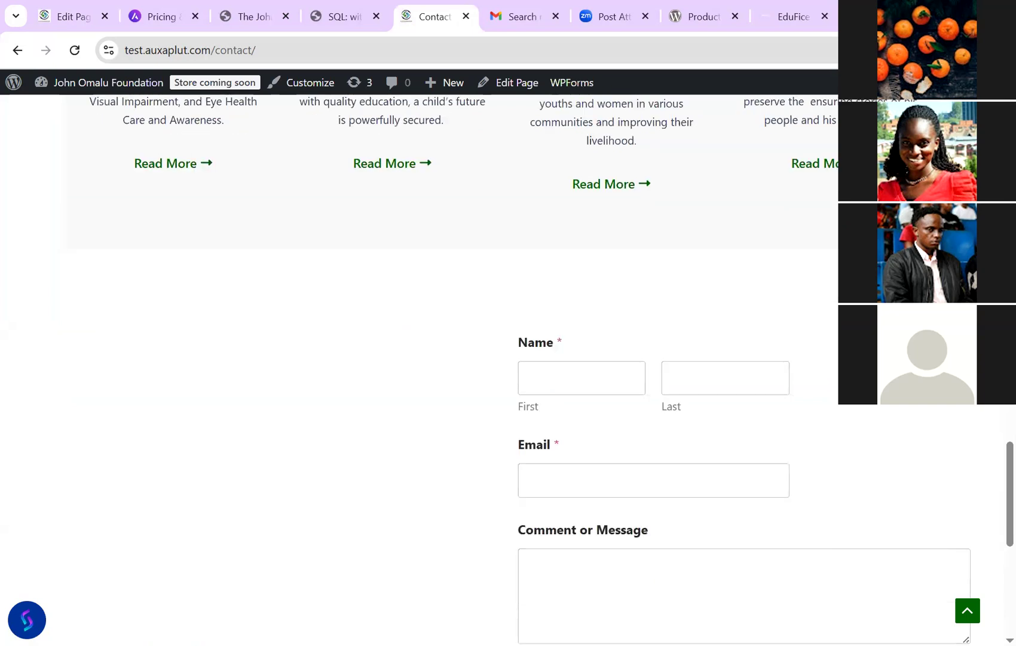
scroll(454, 359, "down", 2)
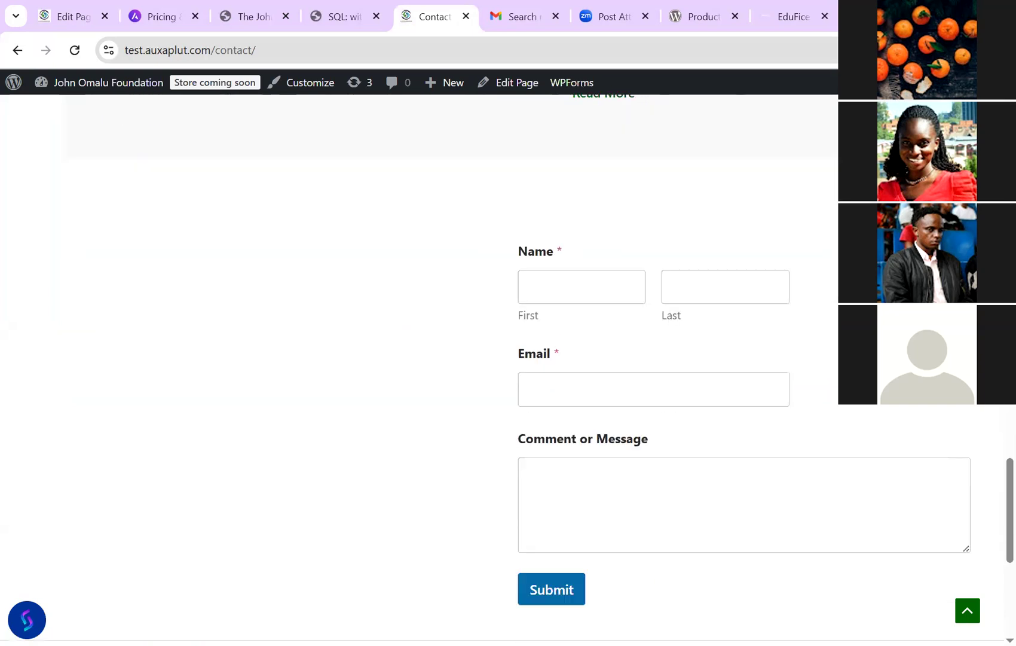
scroll(524, 368, "down", 1)
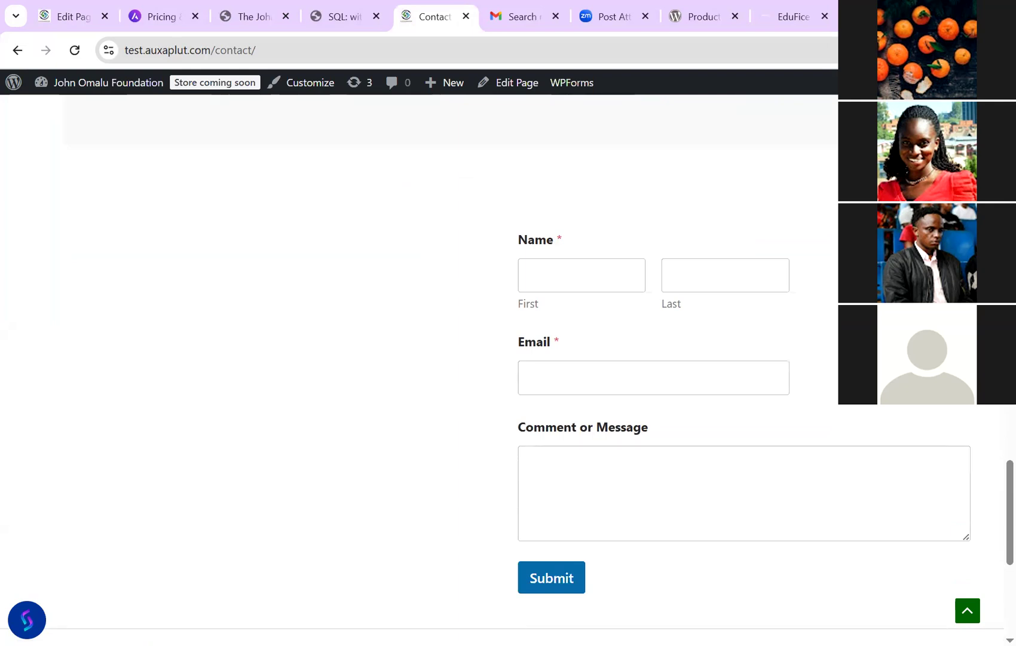
scroll(509, 359, "down", 2)
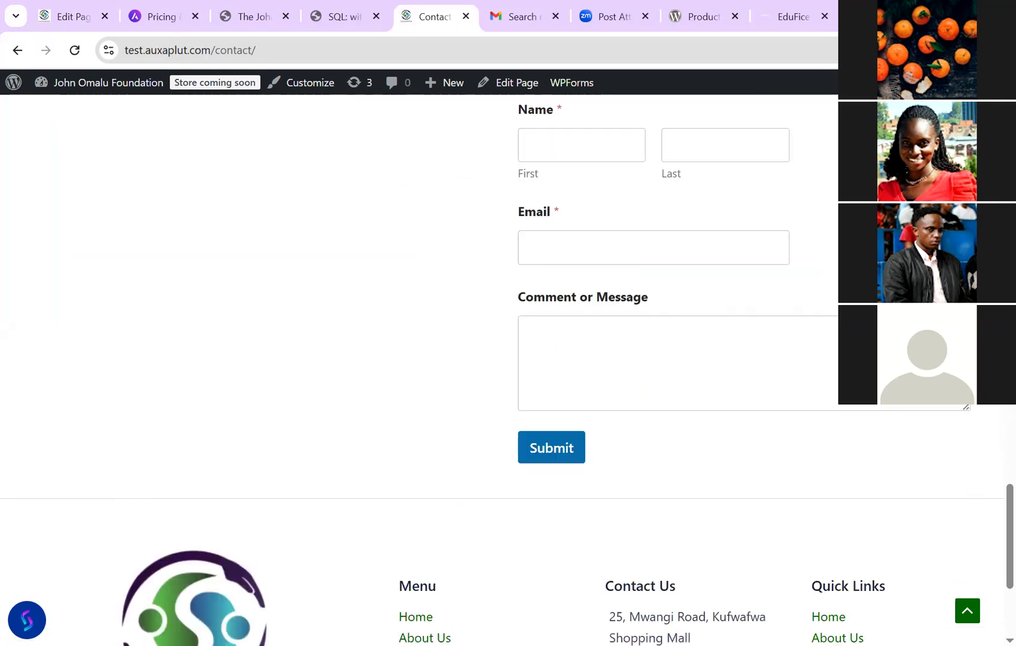
scroll(509, 358, "up", 3)
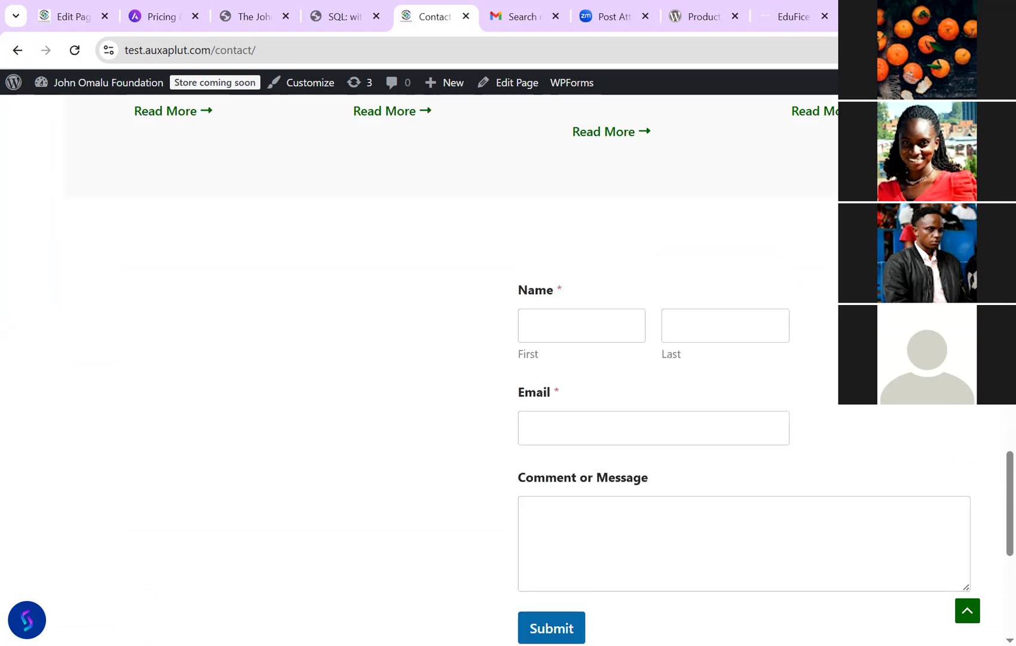
key("Home")
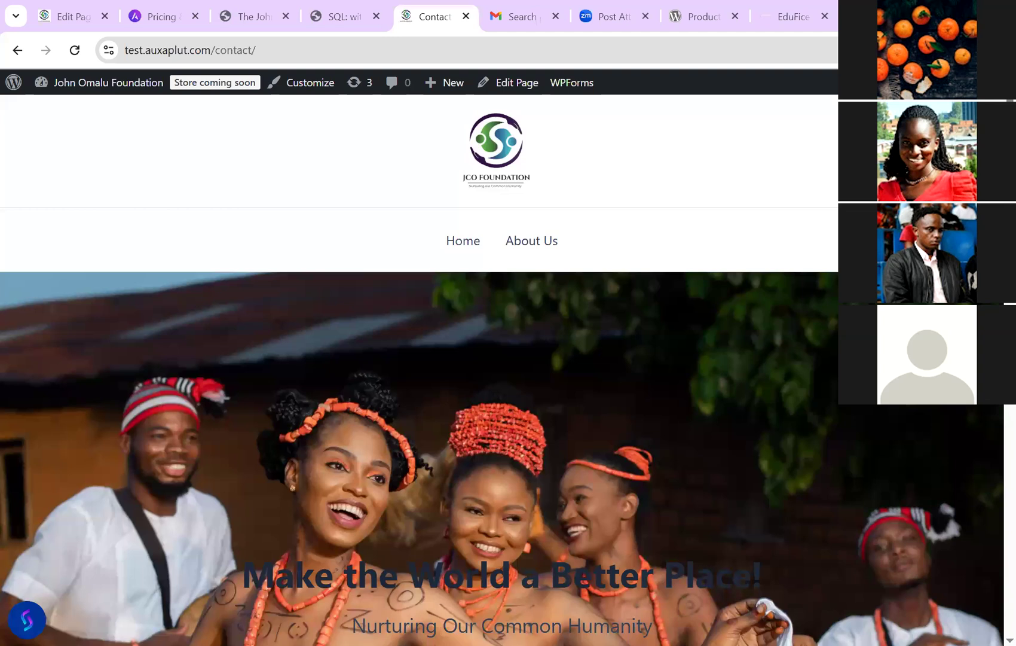